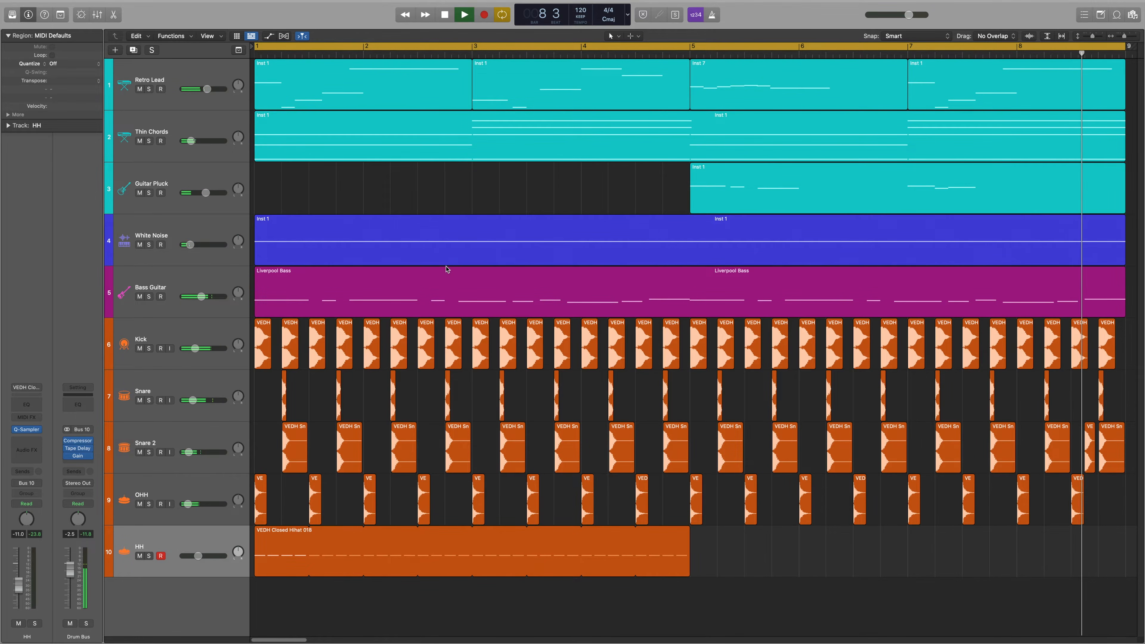
Step: Stop playback and show the Retro Lead track's notes in the Piano Roll
key("space")
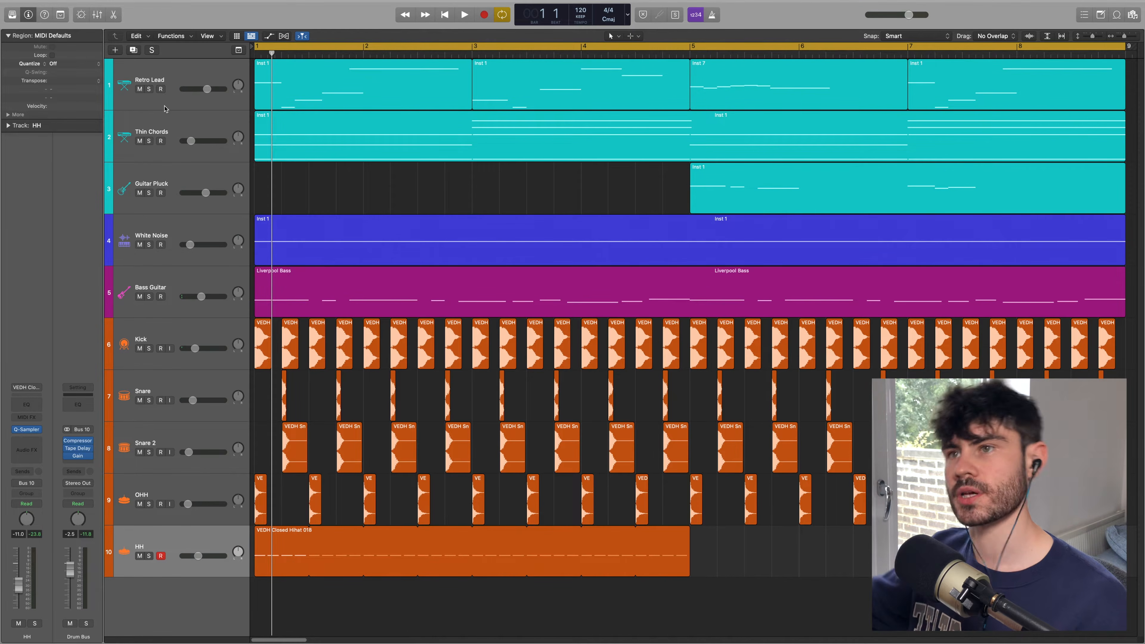
left_click(149, 73)
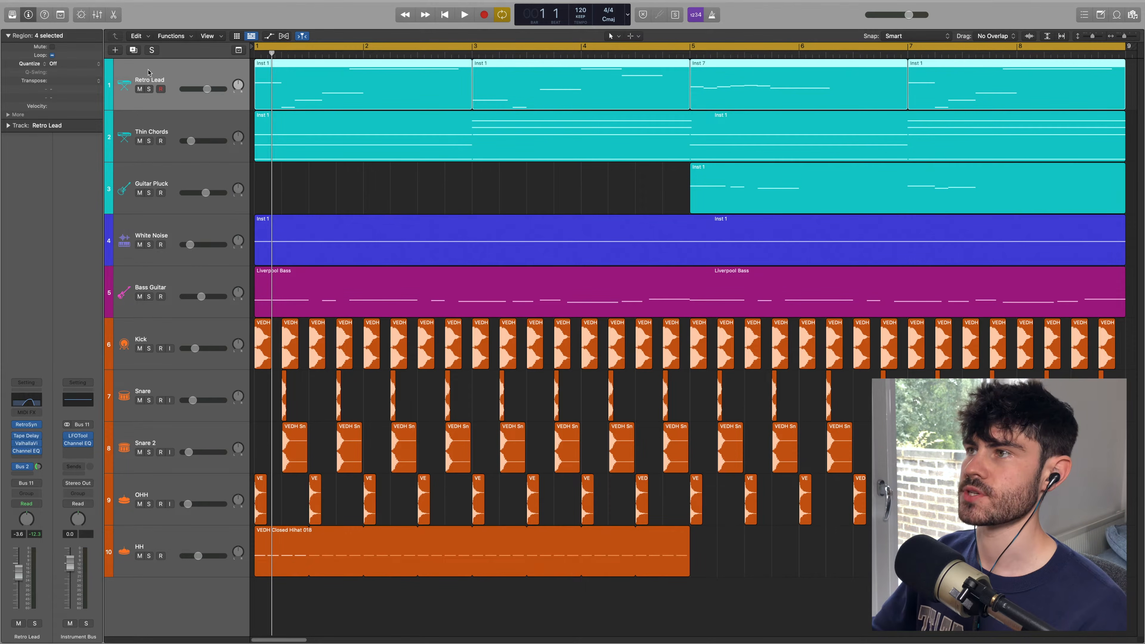
key("p")
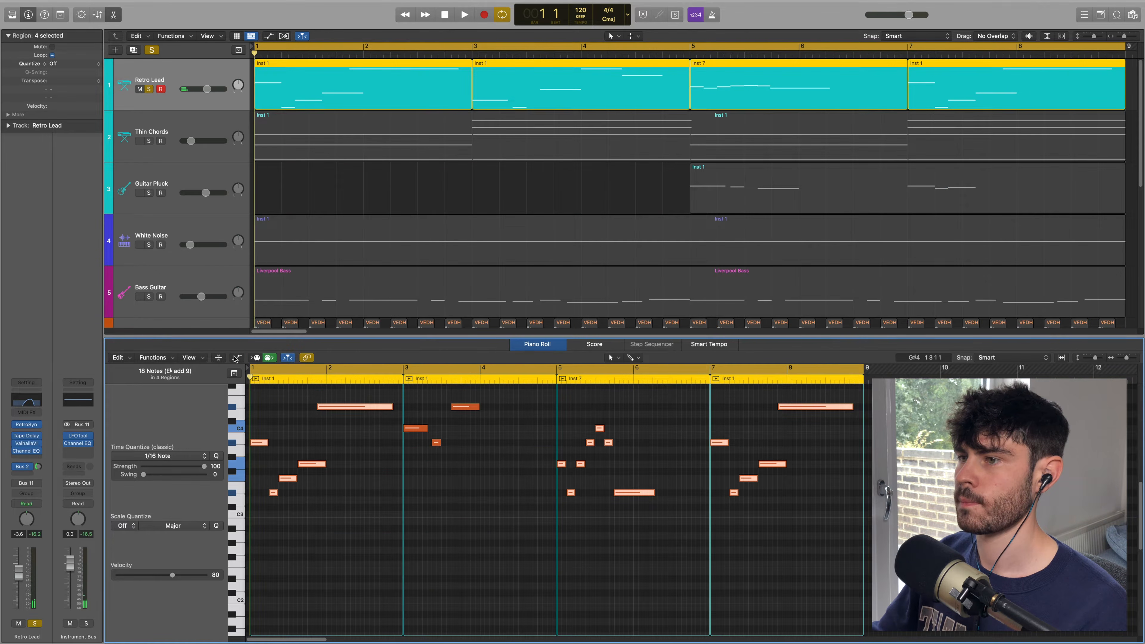
Step: Audition the soloed Retro Lead melody while viewing its full note range
key("space")
scroll(316, 525, "up", 3)
scroll(319, 524, "up", 3)
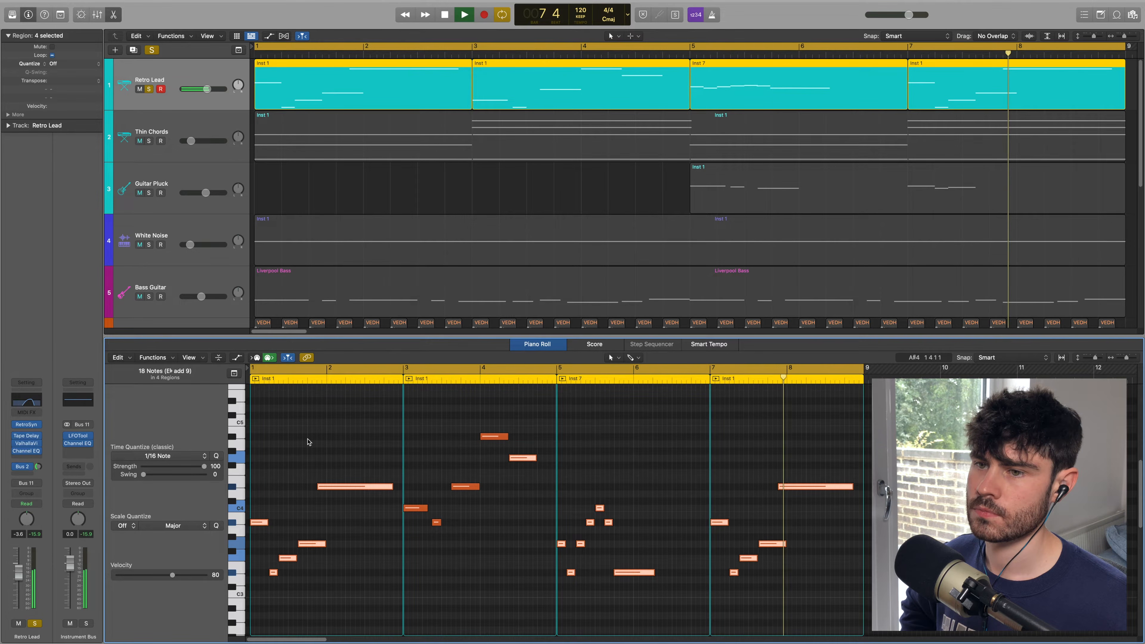
key("space")
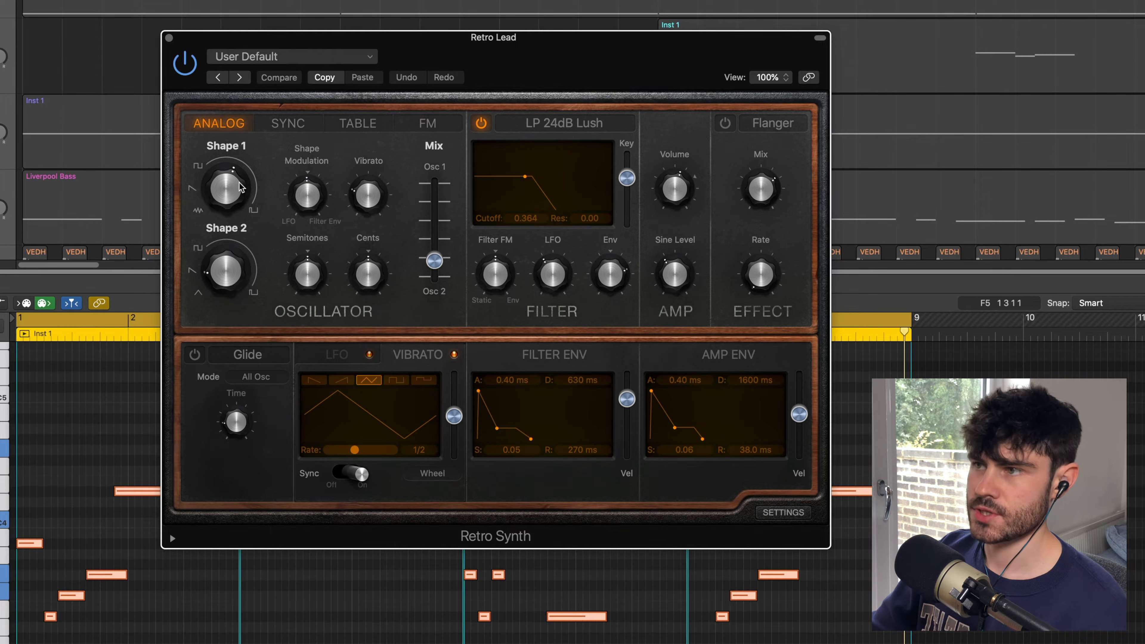
Step: Examine the Retro Lead synth's two oscillator shapes, oscillator mix and low-pass filter cutoff
mouse_move(212, 168)
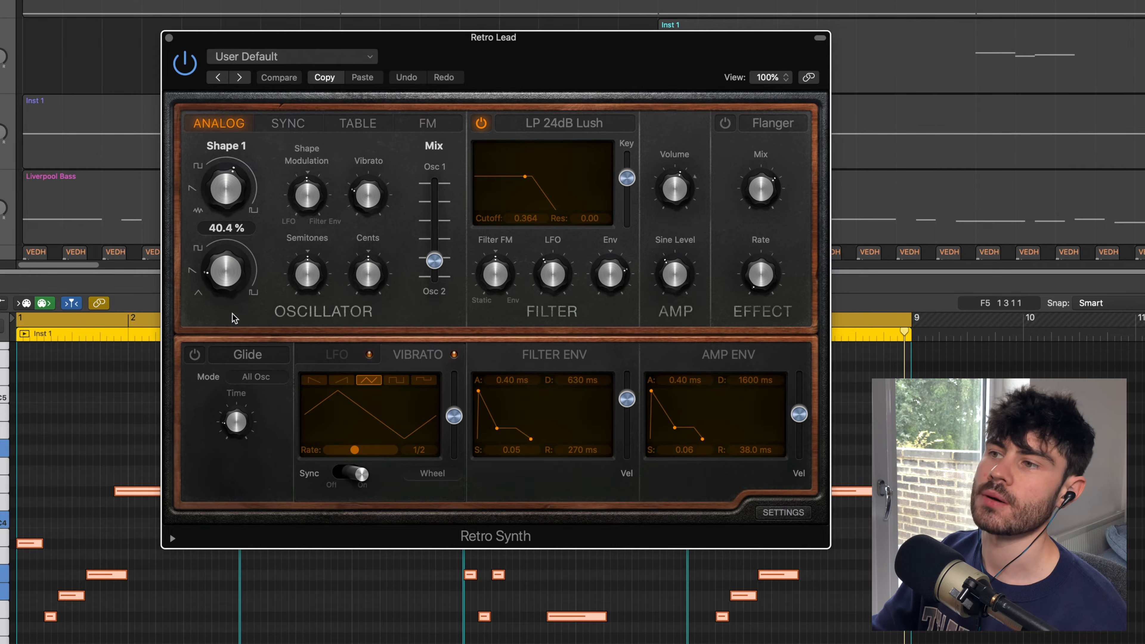
mouse_move(190, 282)
mouse_move(432, 270)
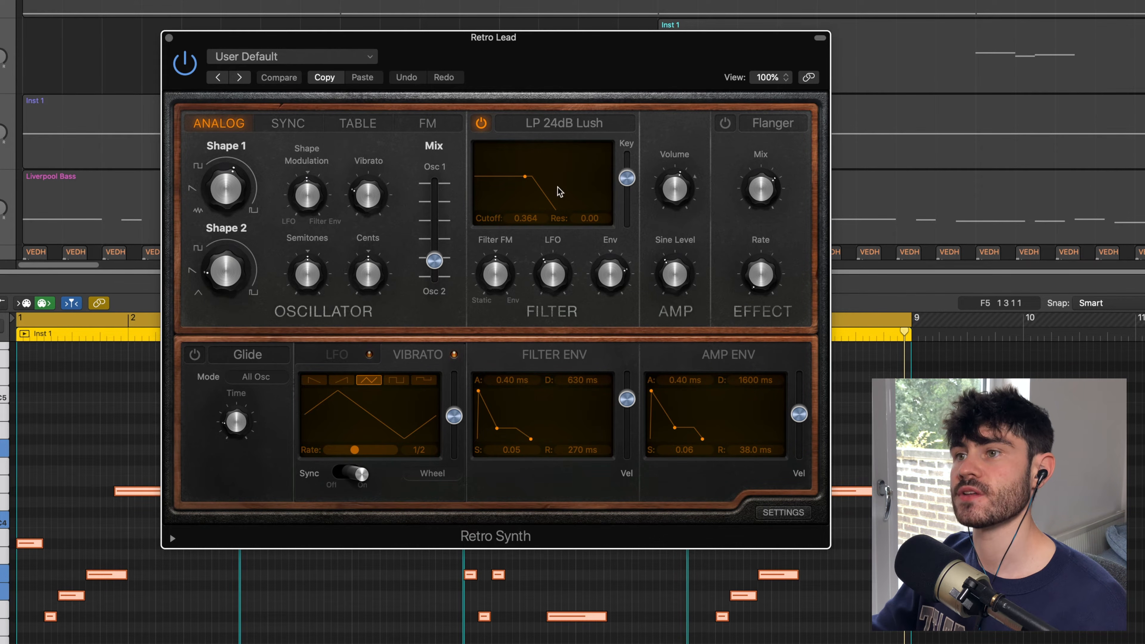
key("Down")
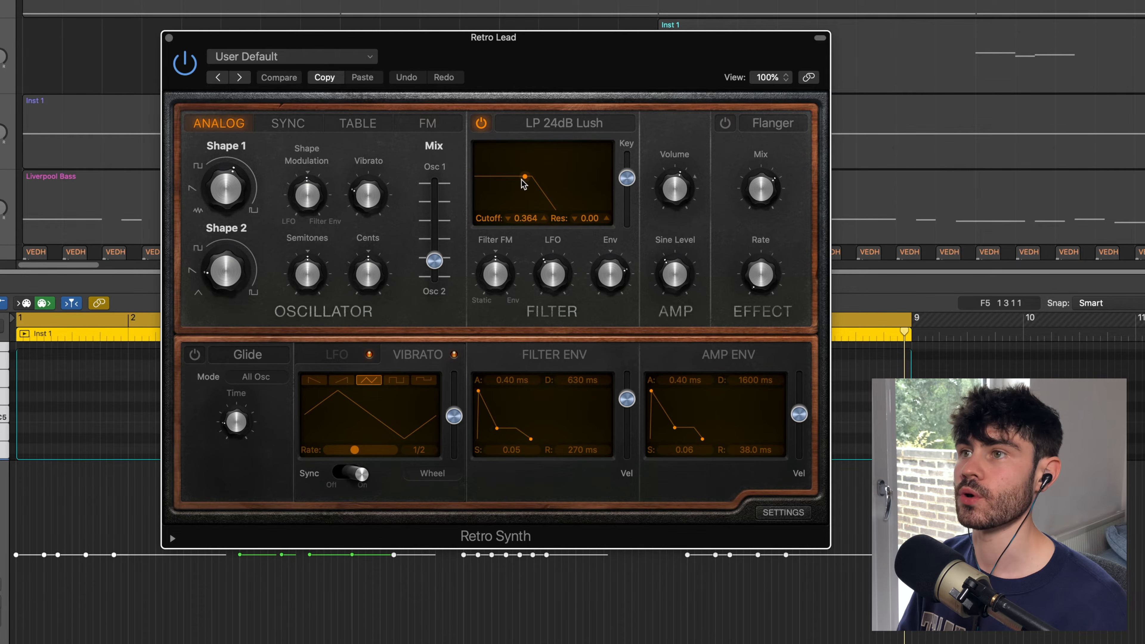
key("Up")
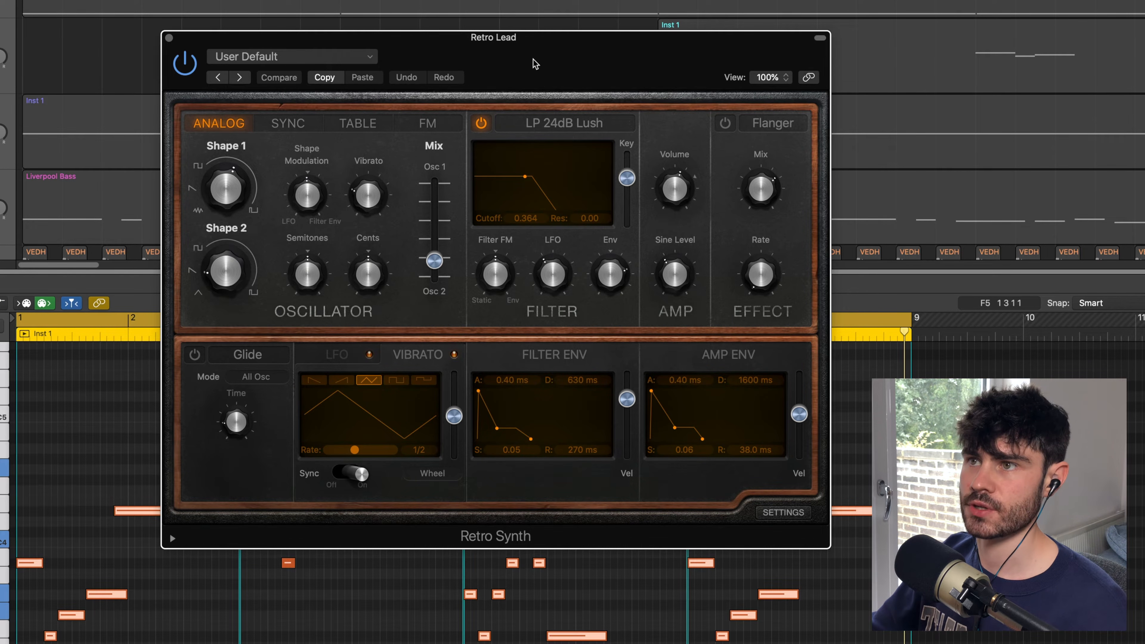
Step: Reposition the Retro Synth window and inspect its vibrato settings
left_click_drag(537, 44, 525, 87)
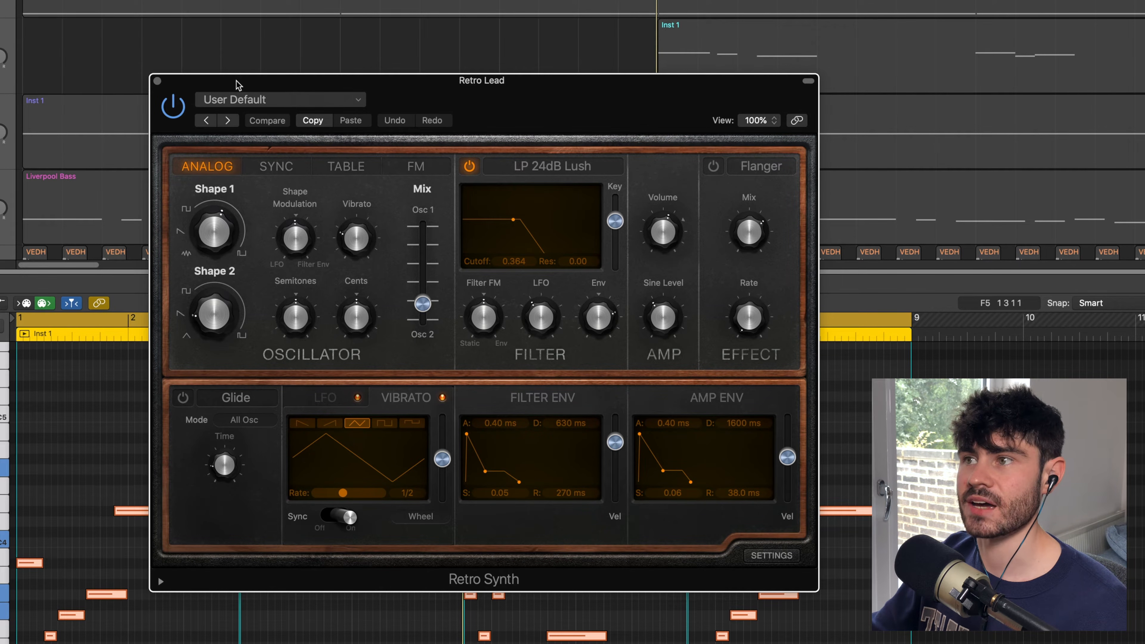
left_click_drag(239, 83, 238, 67)
mouse_move(234, 313)
mouse_move(448, 400)
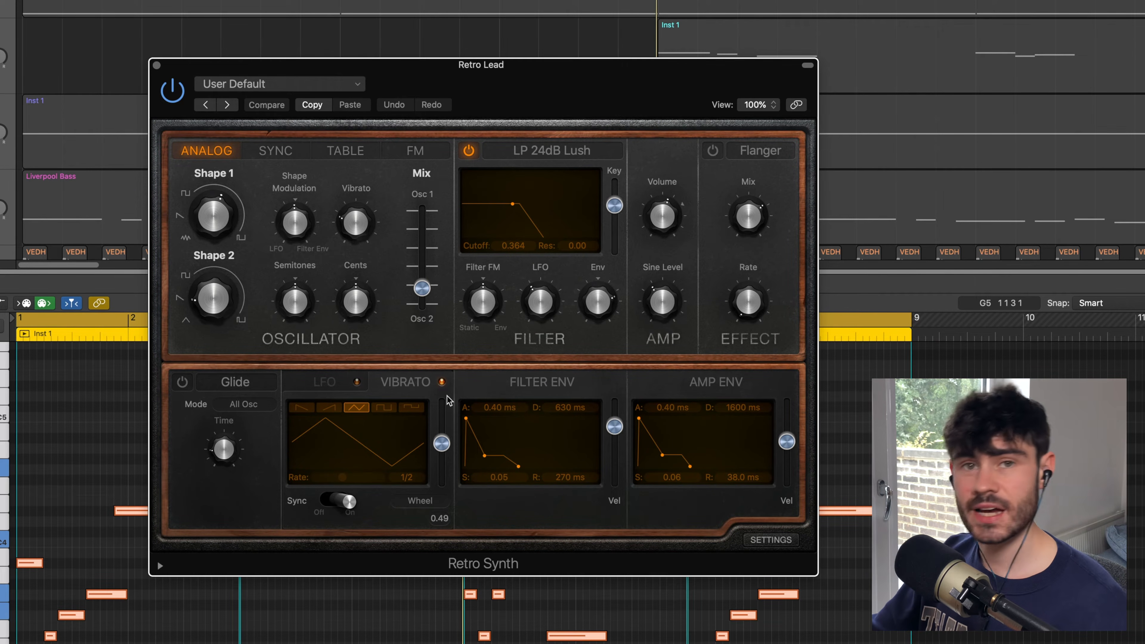
mouse_move(363, 224)
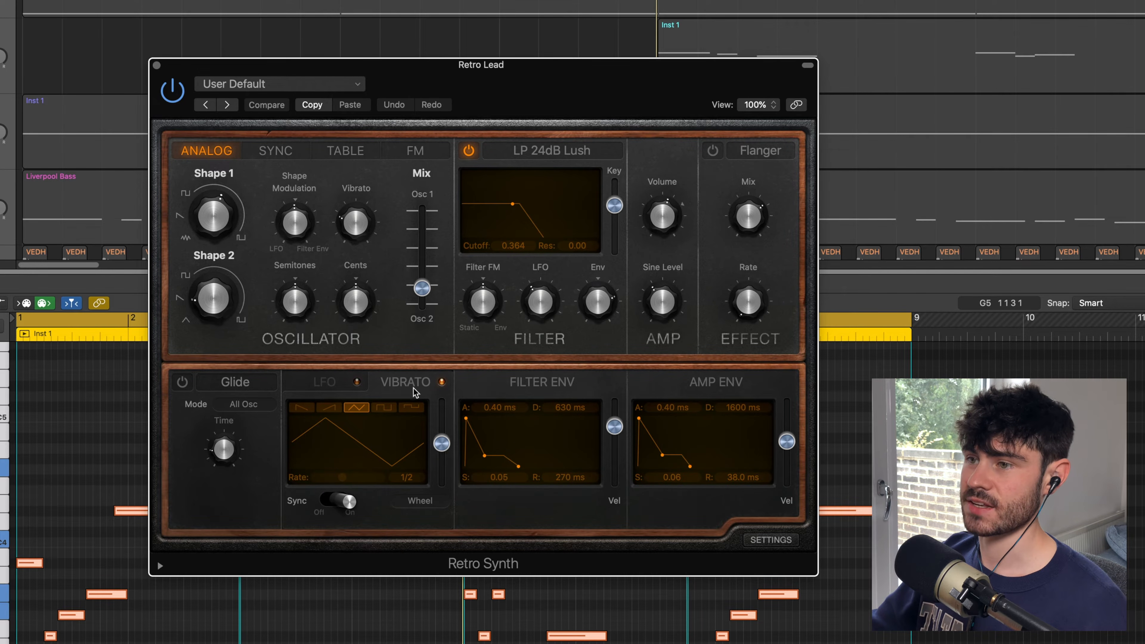
Step: Try the Retro Synth vibrato amount at 1.00 and return it to its earlier level
mouse_move(439, 481)
left_click_drag(441, 446, 442, 404)
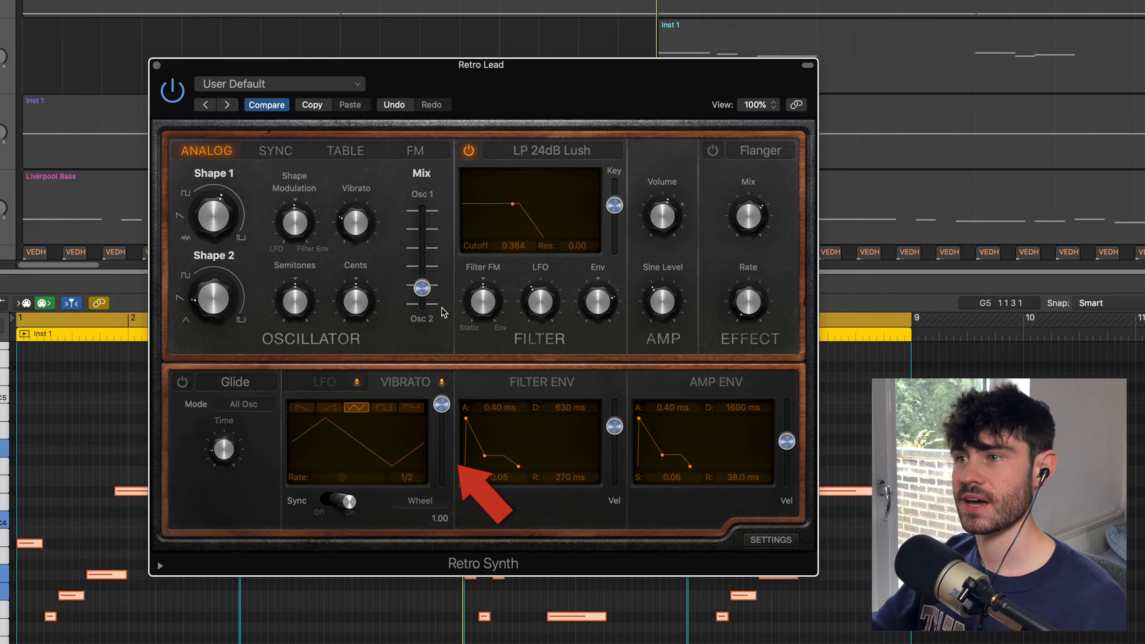
mouse_move(444, 405)
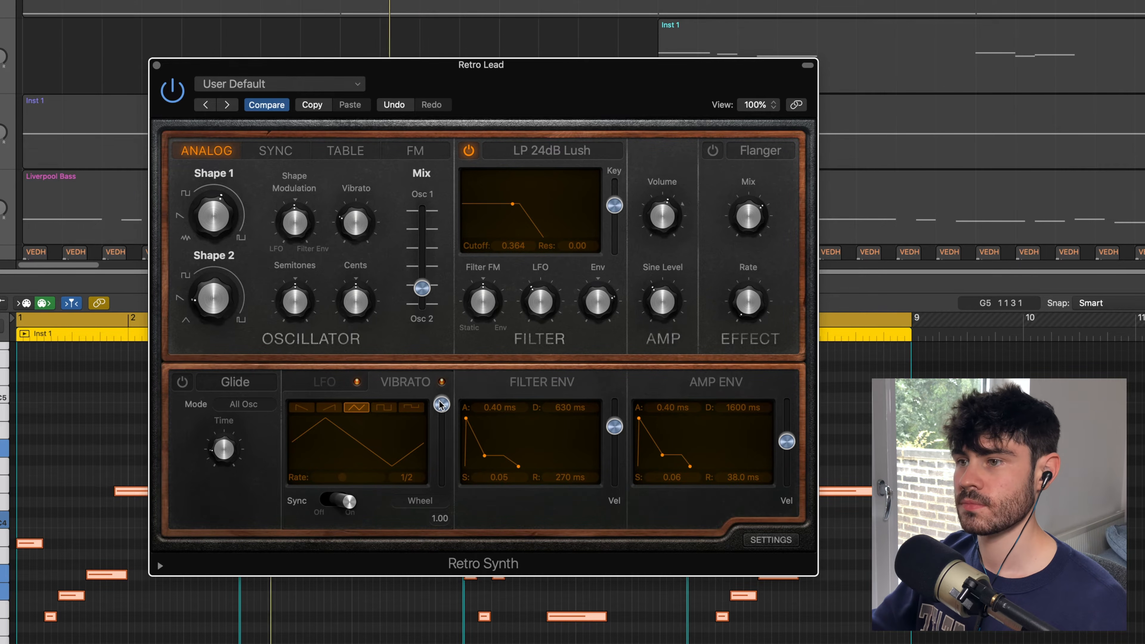
left_click_drag(441, 402, 442, 444)
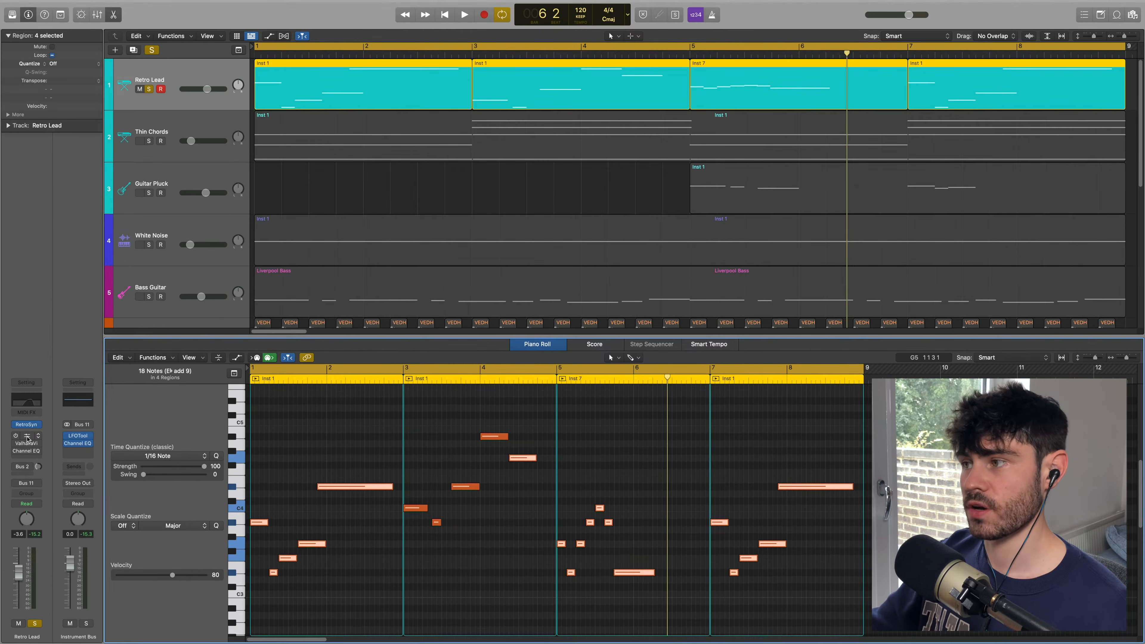
Step: Open the Retro Lead's Tape Delay and audition the track with it bypassed before switching it back on
left_click(18, 437)
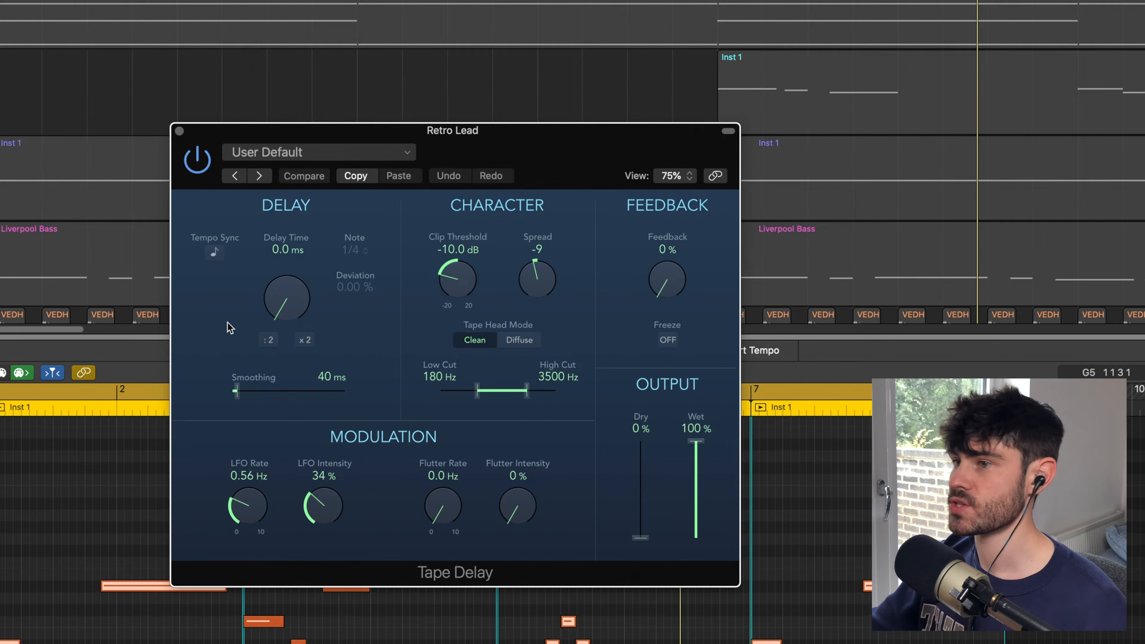
left_click(193, 163)
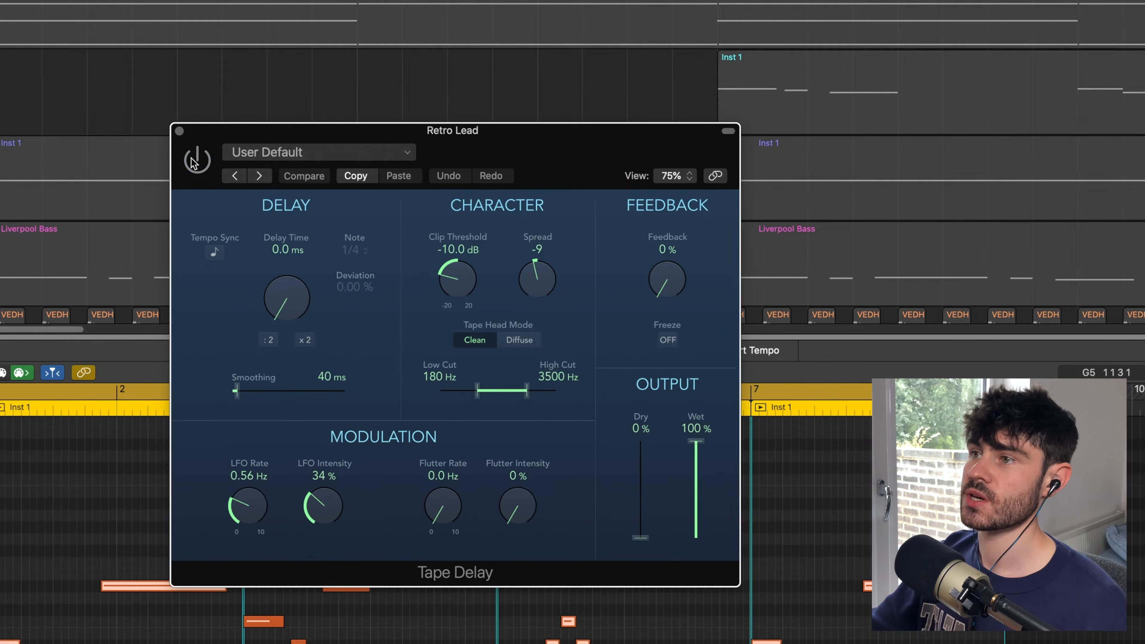
key("space")
left_click(193, 163)
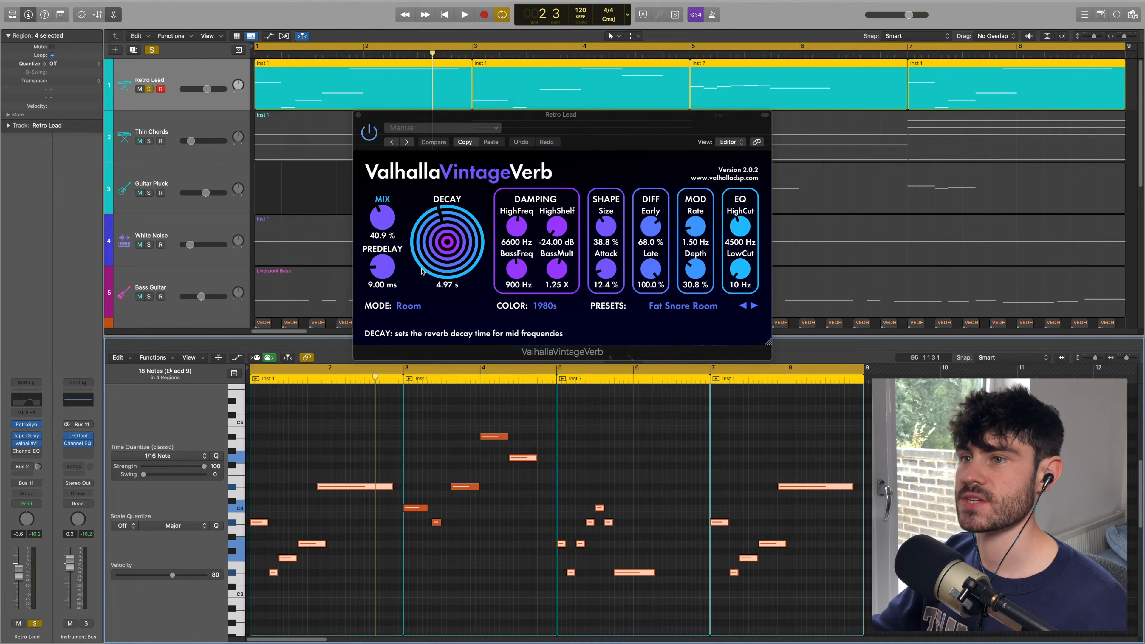
Step: Play the Retro Lead from the start to hear its ValhallaVintageVerb reverb
key("Return")
key("space")
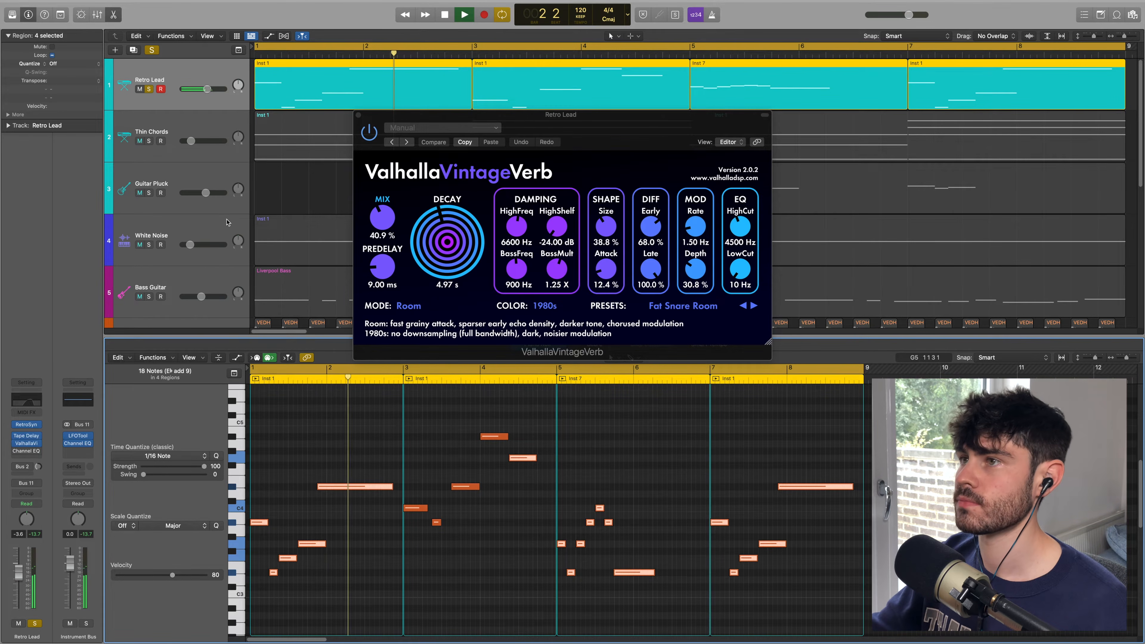
key("space")
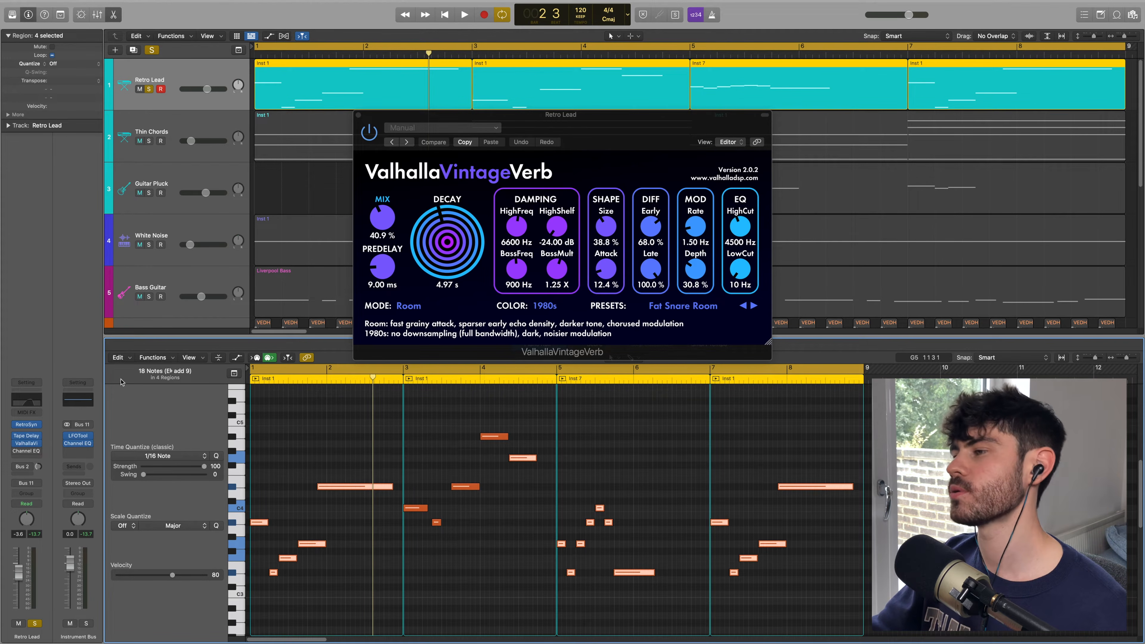
Step: Open the Retro Lead's Channel EQ and compare playback with the EQ enabled and bypassed
left_click(21, 450)
left_click_drag(456, 124, 391, 129)
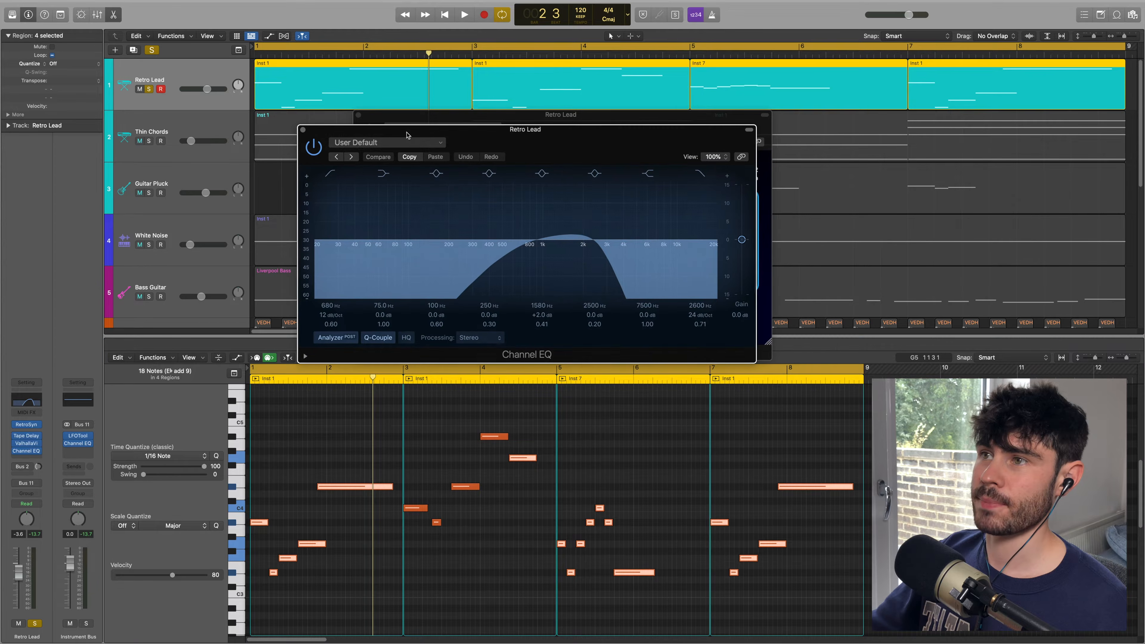
key("space")
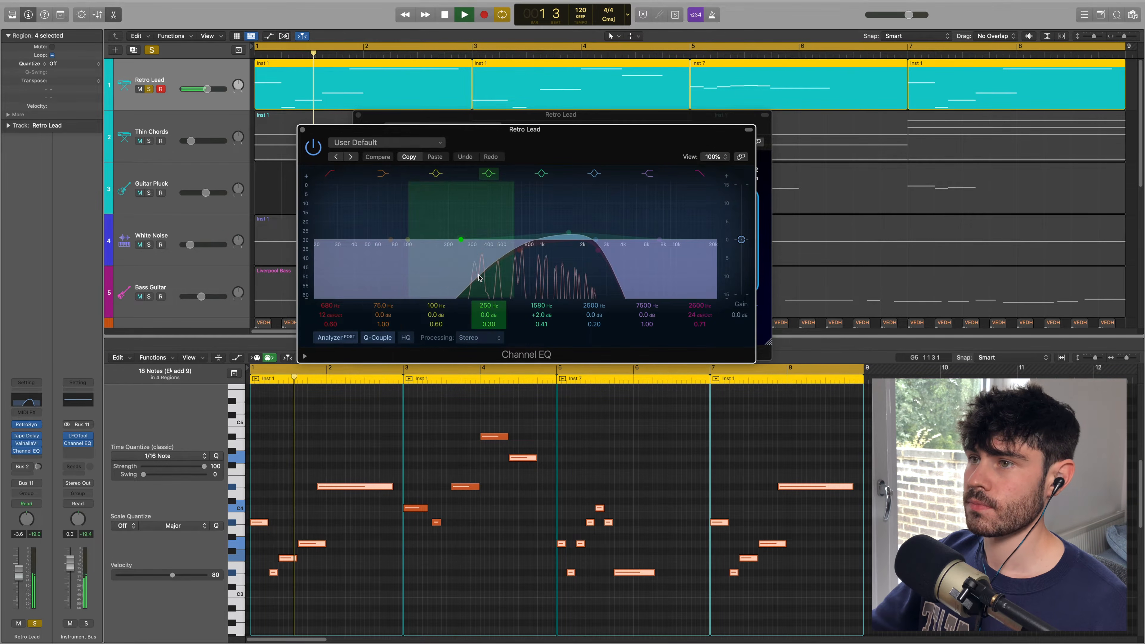
left_click(312, 150)
key("space")
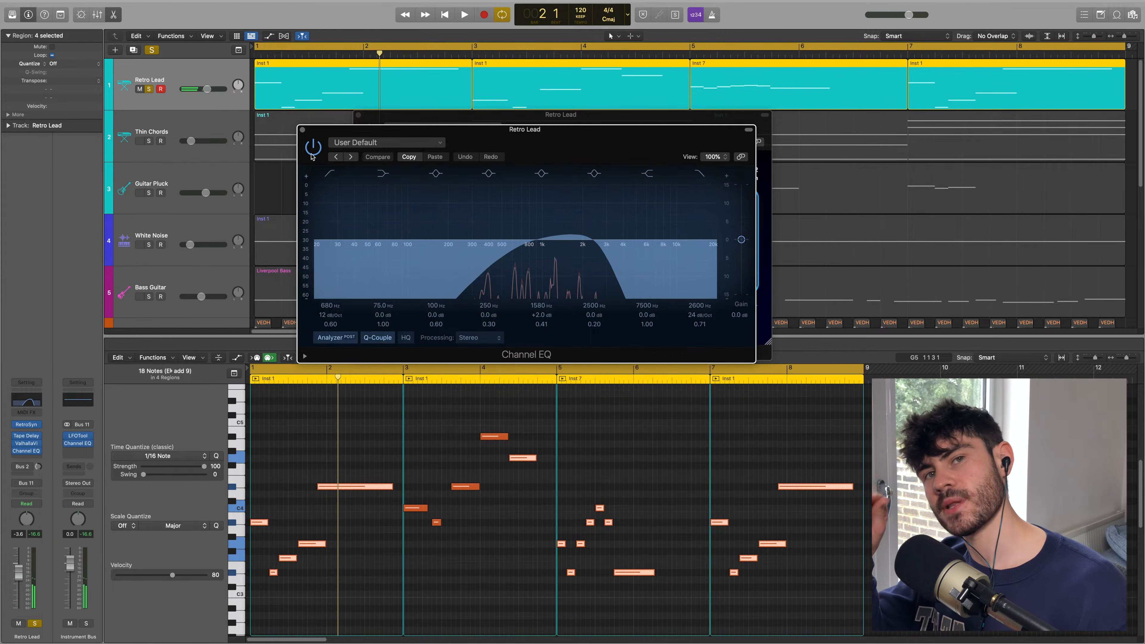
left_click(313, 153)
key("space")
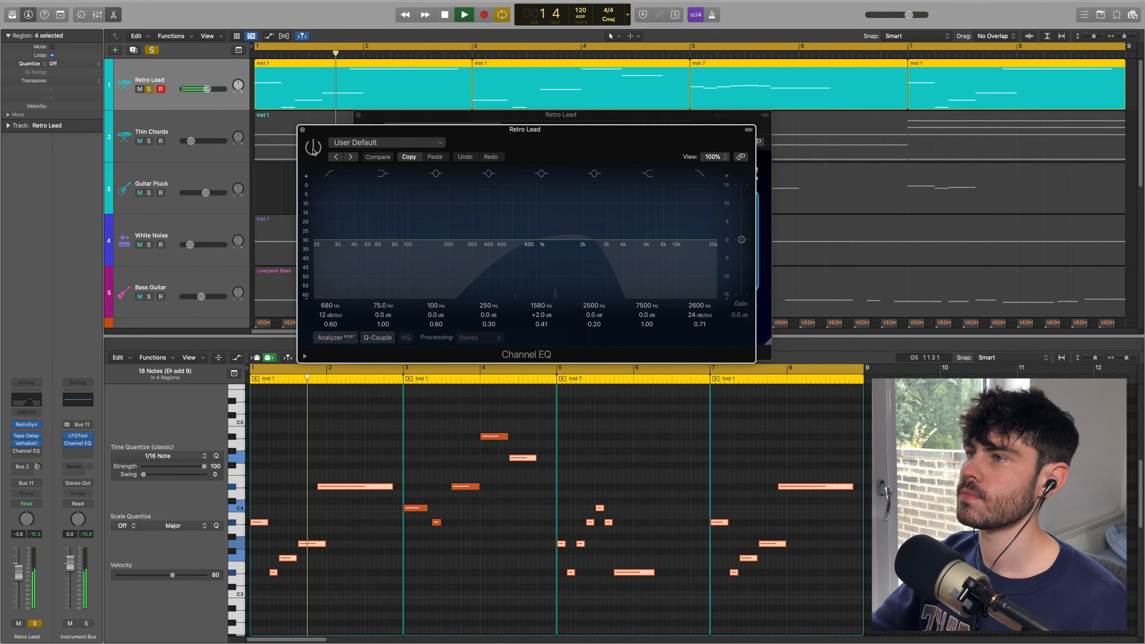
key("space")
left_click(314, 150)
key("space")
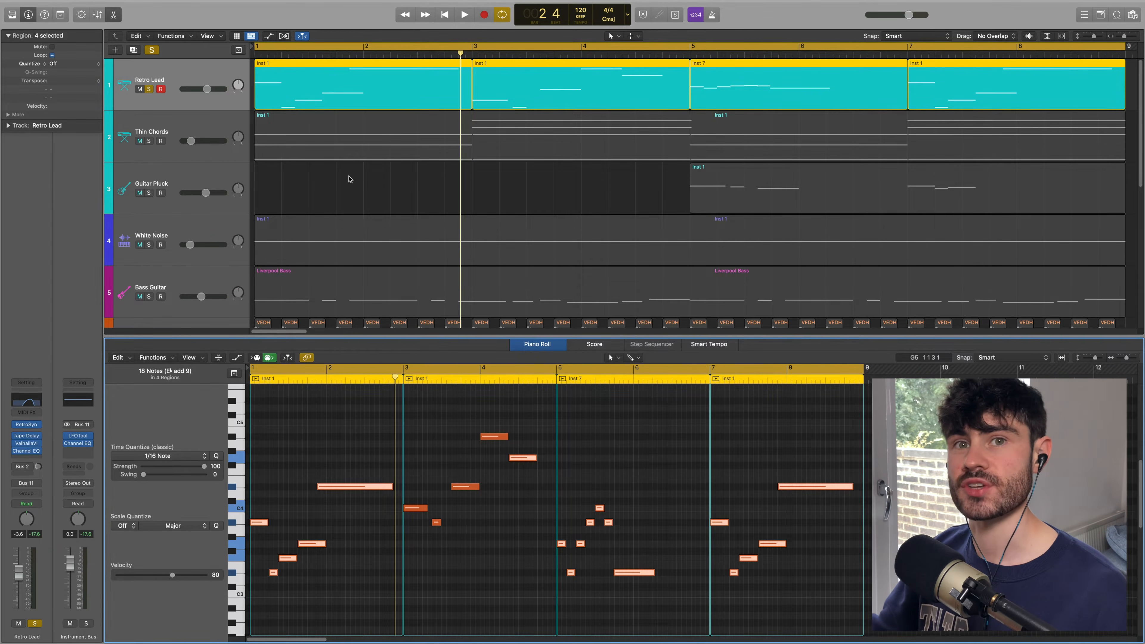
Step: Inspect the Retro Lead's Bus 2 send and audition the track with its Aux 1 stereo delay
left_click(25, 467)
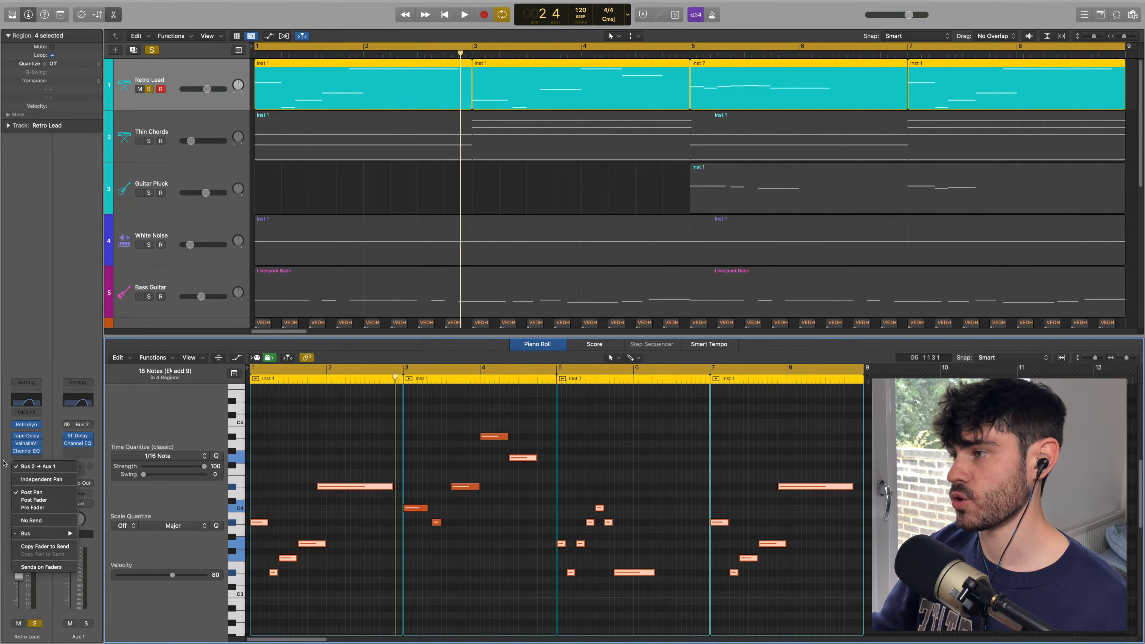
left_click(5, 469)
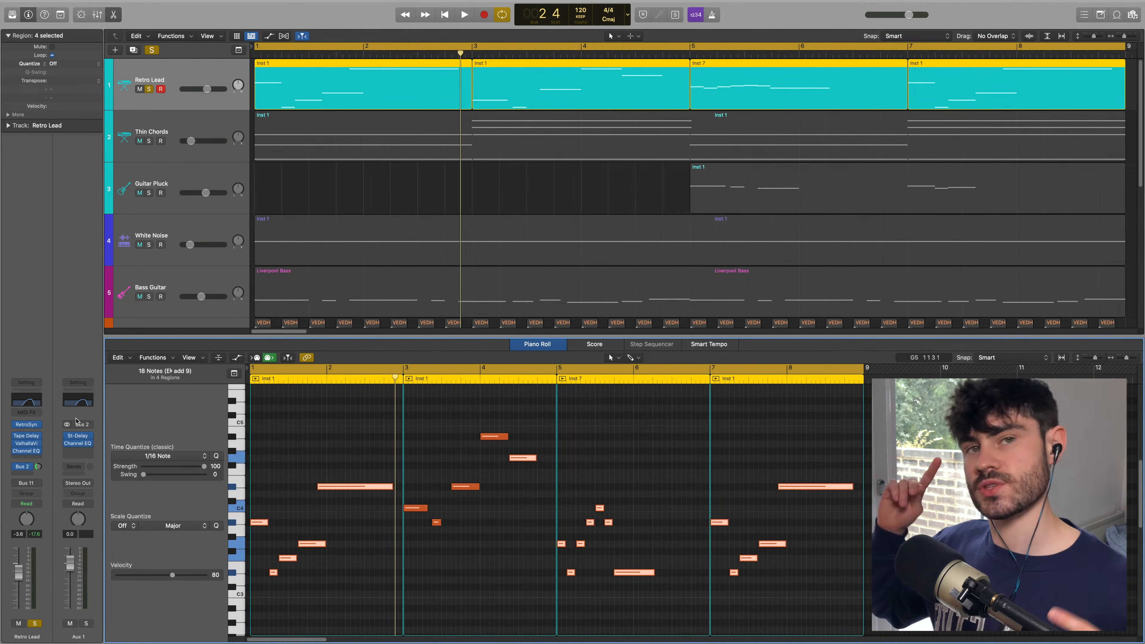
key("space")
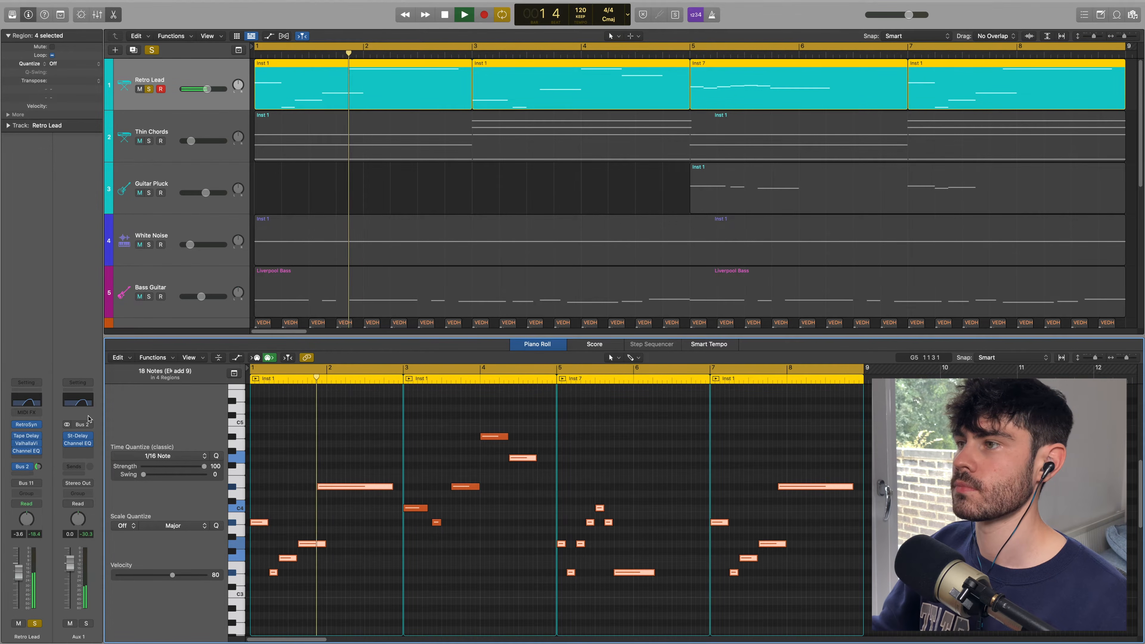
key("space")
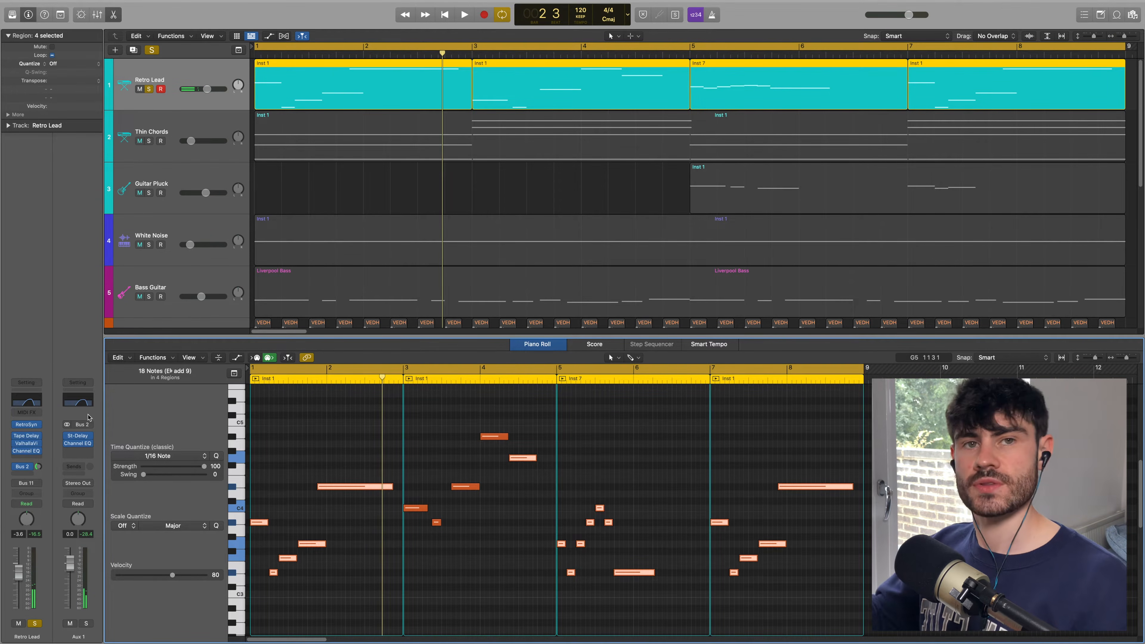
Step: Inspect the Retro Lead's Bus 11 output routing and open the LFOTool on the Instrument Bus
left_click(183, 63)
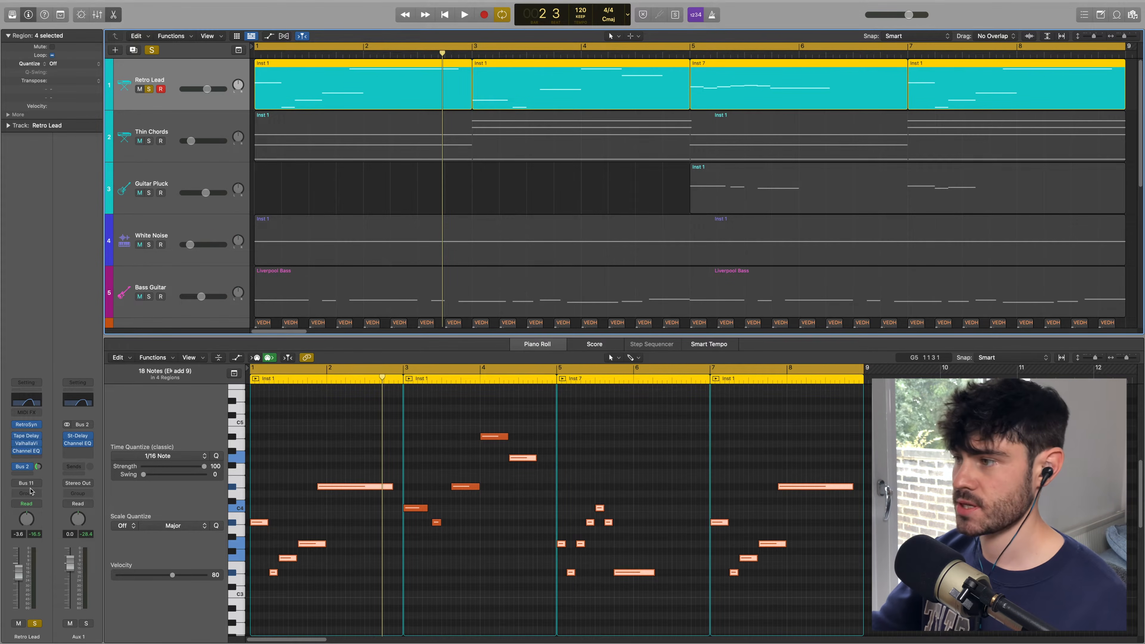
left_click(27, 483)
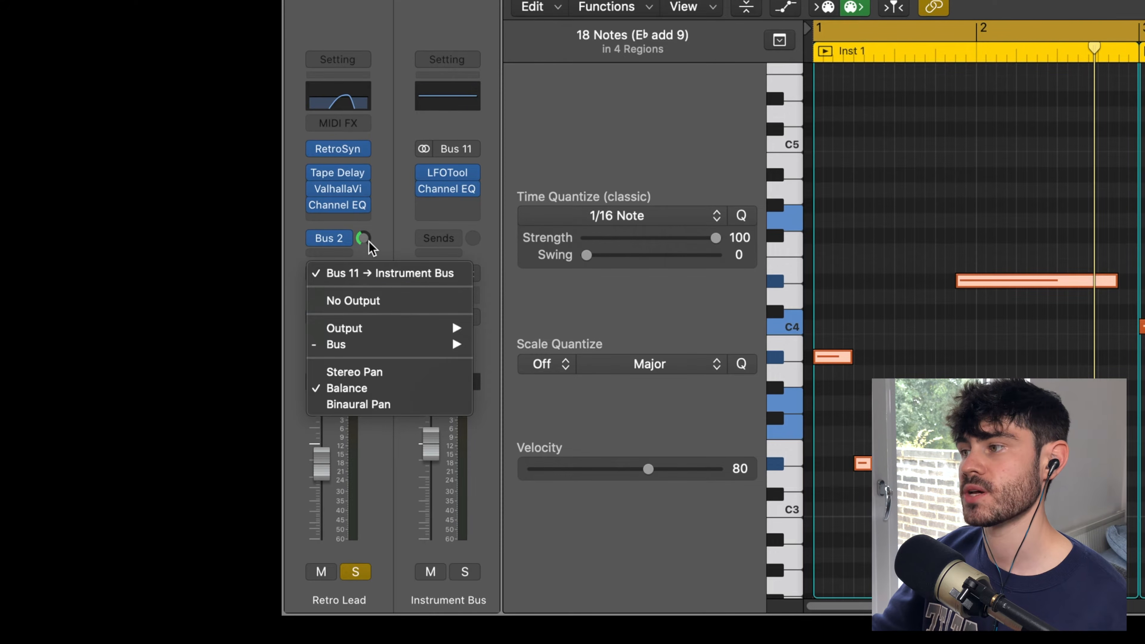
left_click(349, 274)
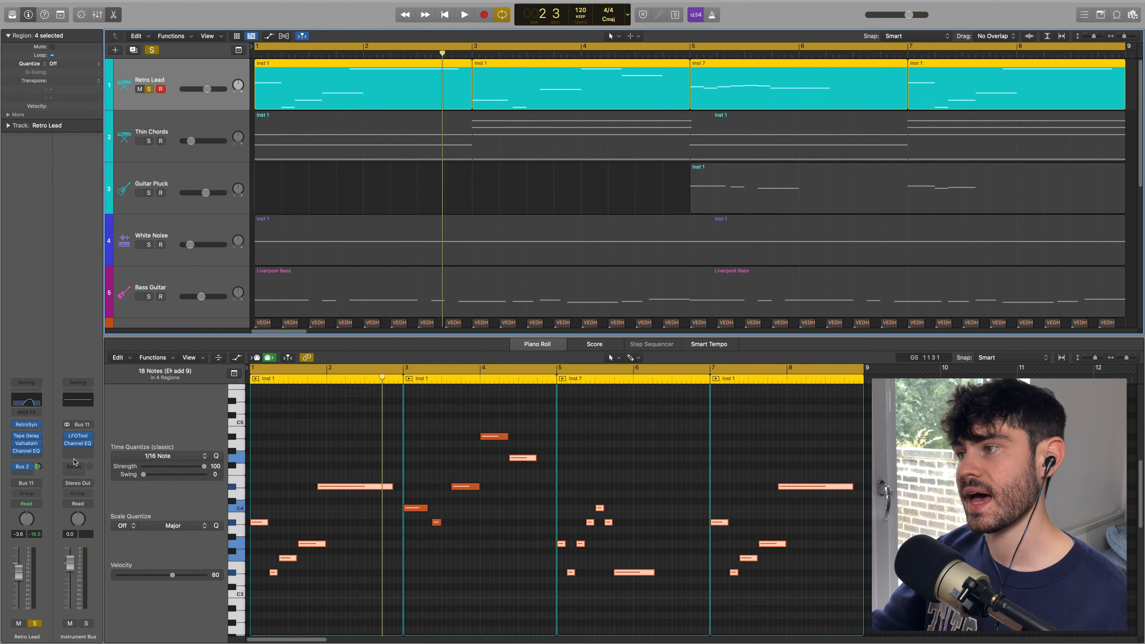
left_click(77, 436)
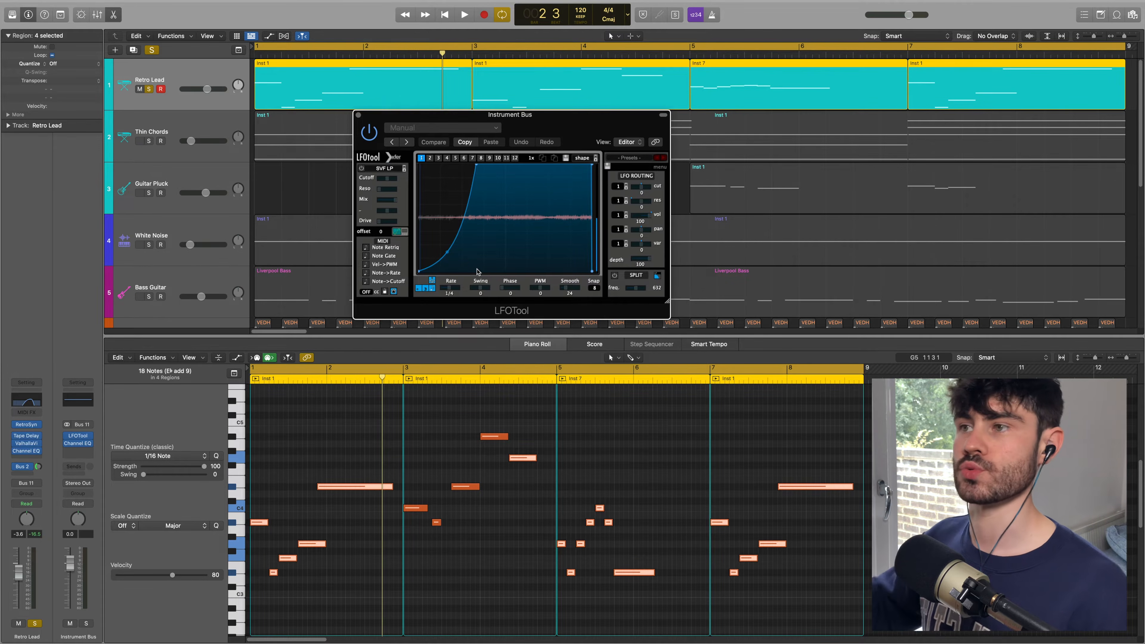
Step: Solo the Thin Chords track and take the Retro Lead out of solo
left_click(149, 141)
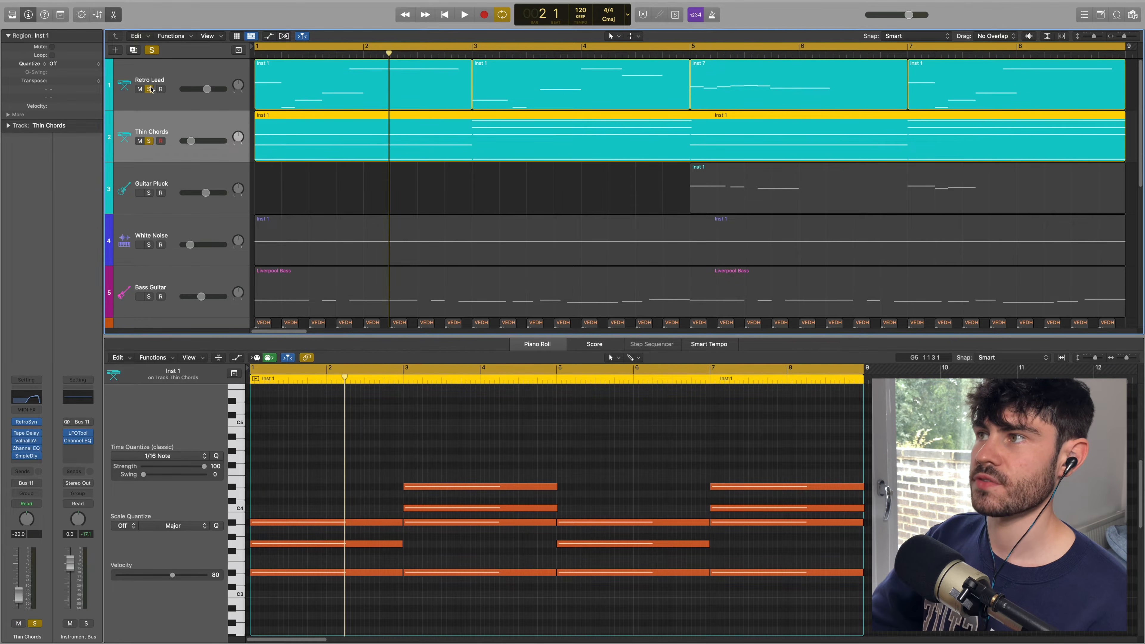
left_click(149, 89)
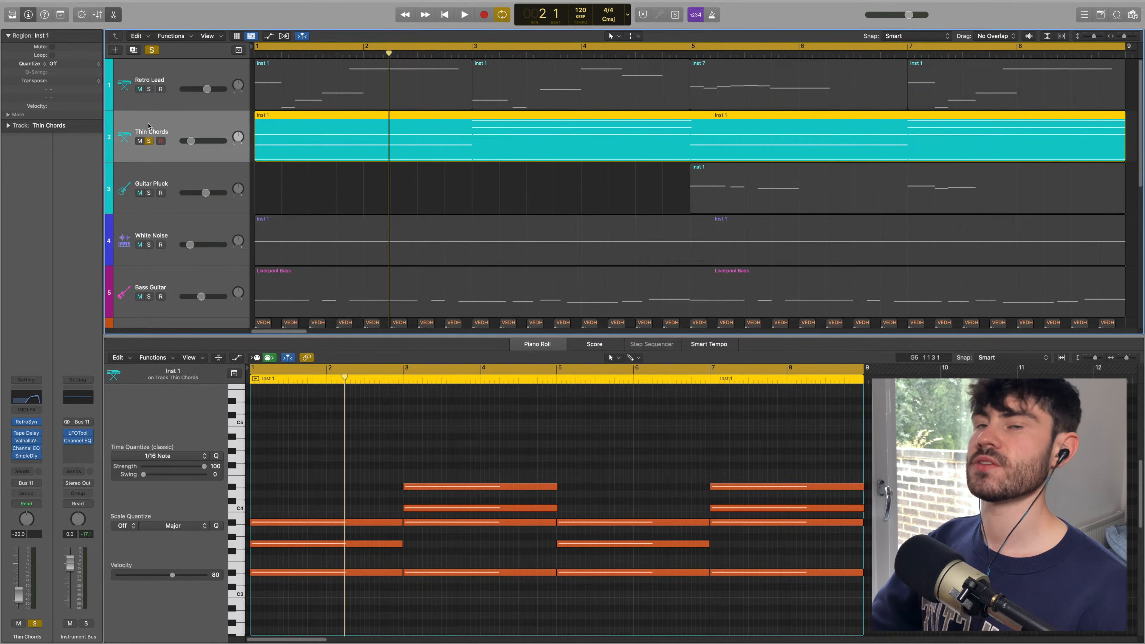
Step: Play the soloed Thin Chords track and raise its volume to about -5.9 dB
key("space")
left_click_drag(191, 141, 206, 141)
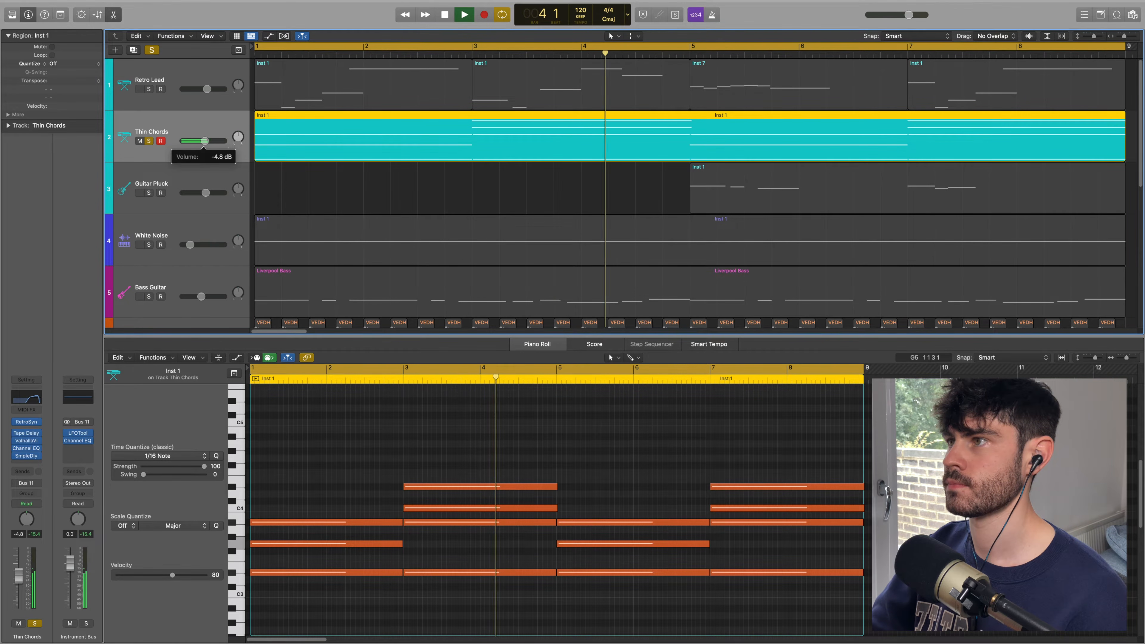
left_click_drag(205, 140, 203, 140)
key("space")
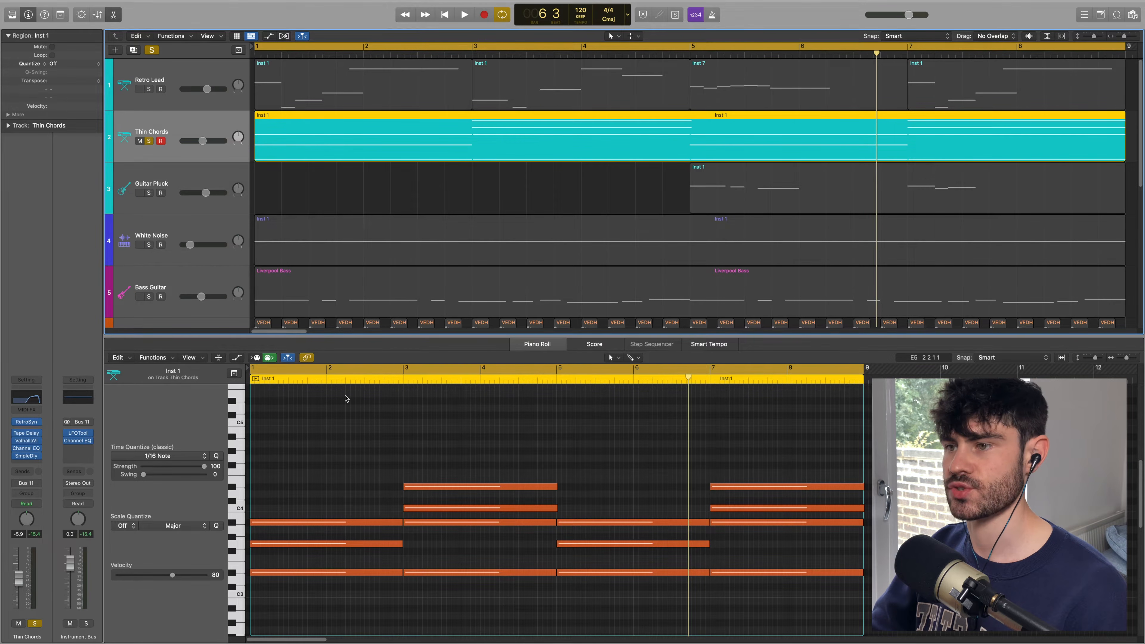
Step: Compare the Thin Chords with the ValhallaVintageVerb mix at 0% and at 63.6%, and close the reverb and Tape Delay windows
left_click(366, 616)
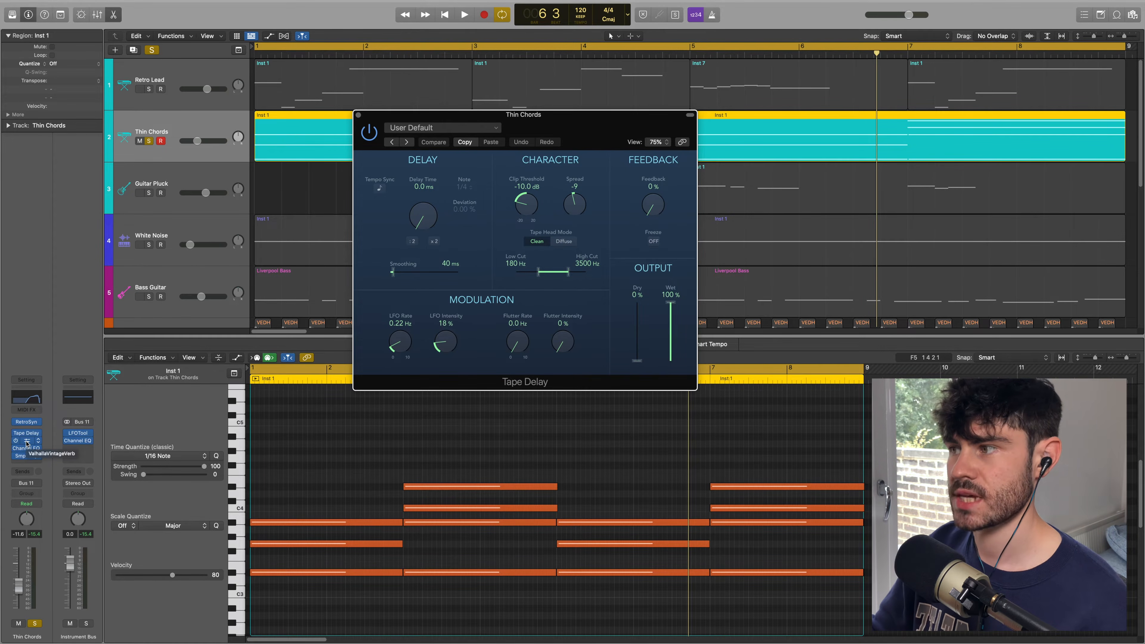
left_click(27, 441)
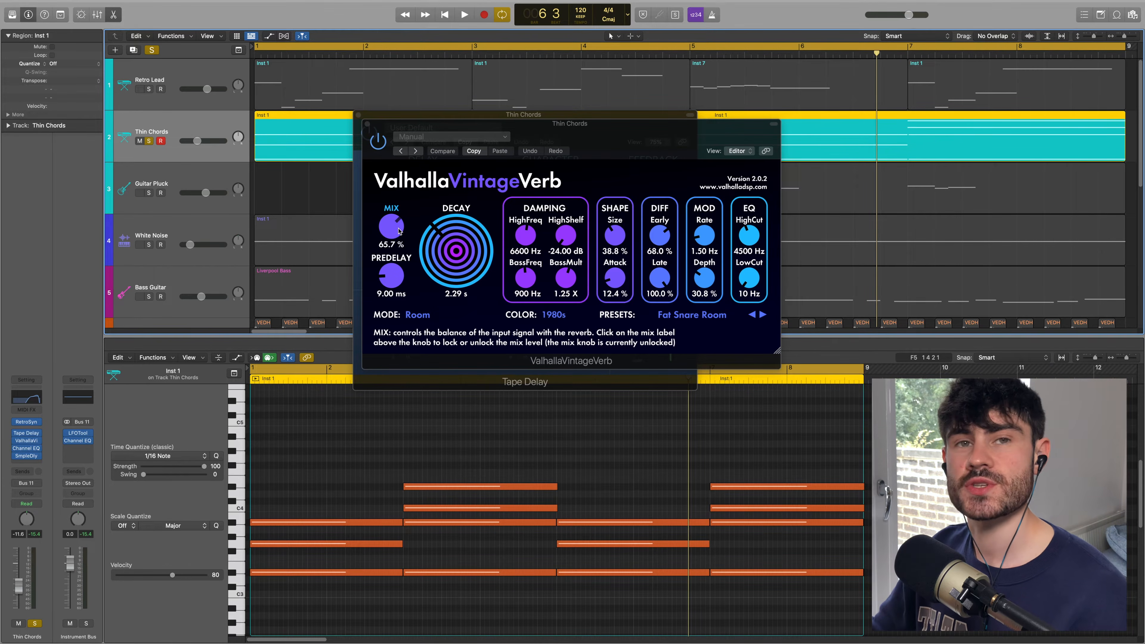
left_click_drag(386, 227, 429, 383)
key("space")
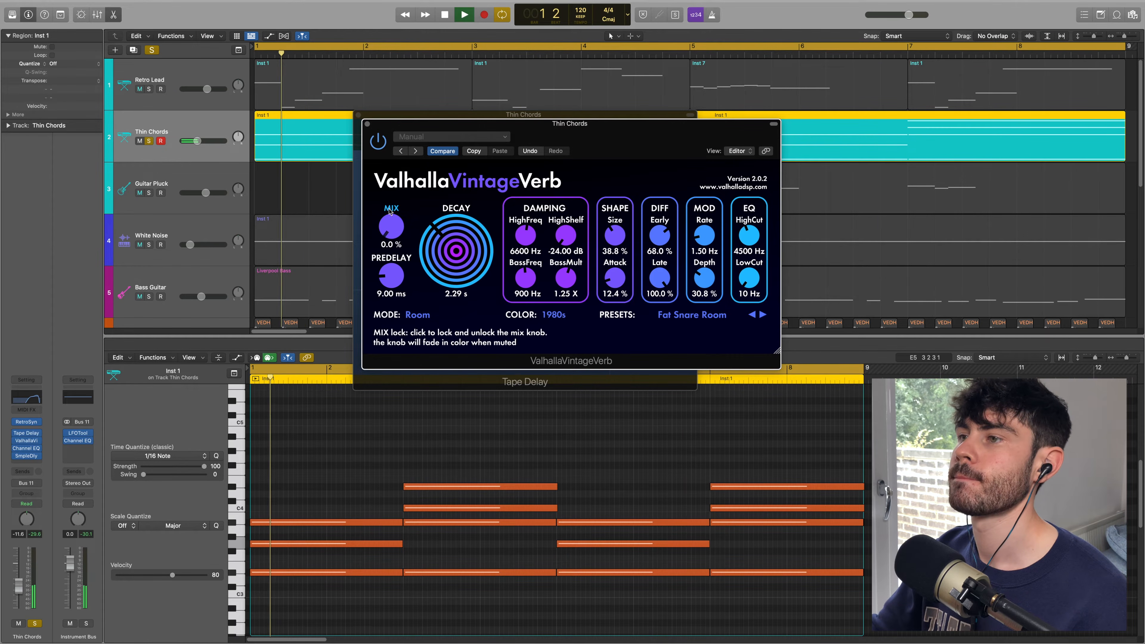
left_click_drag(391, 222, 395, 174)
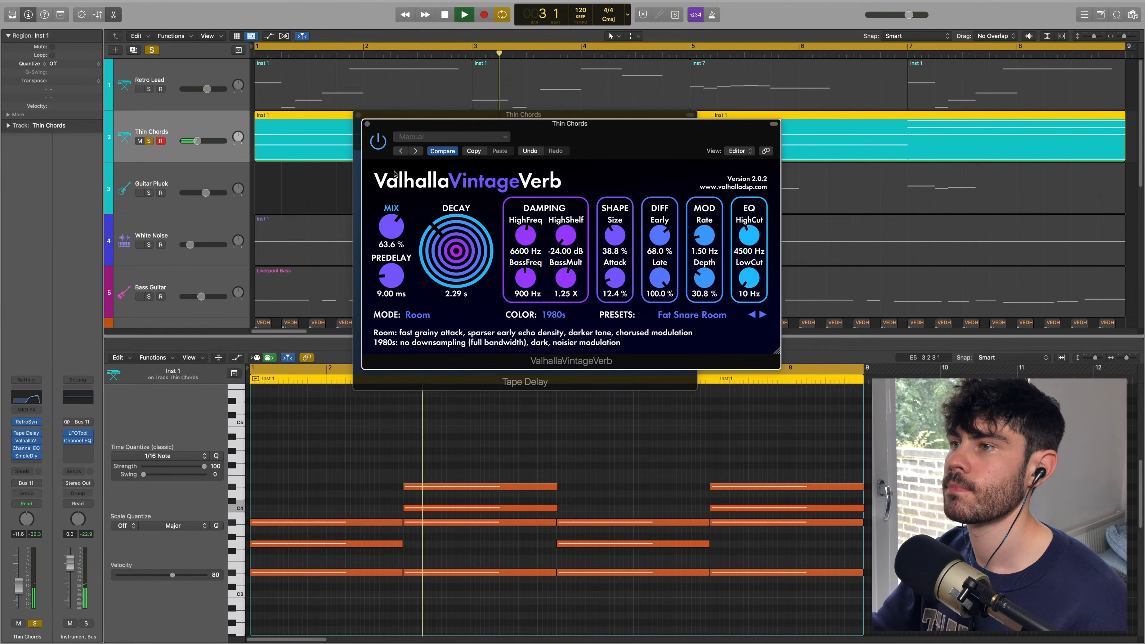
key("space")
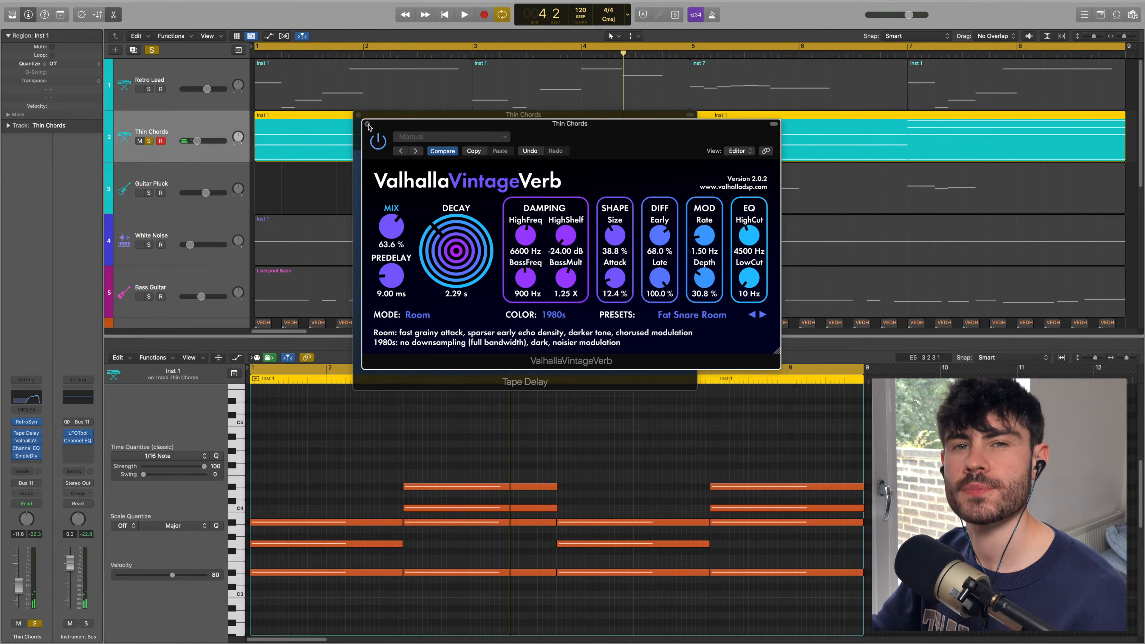
left_click(368, 124)
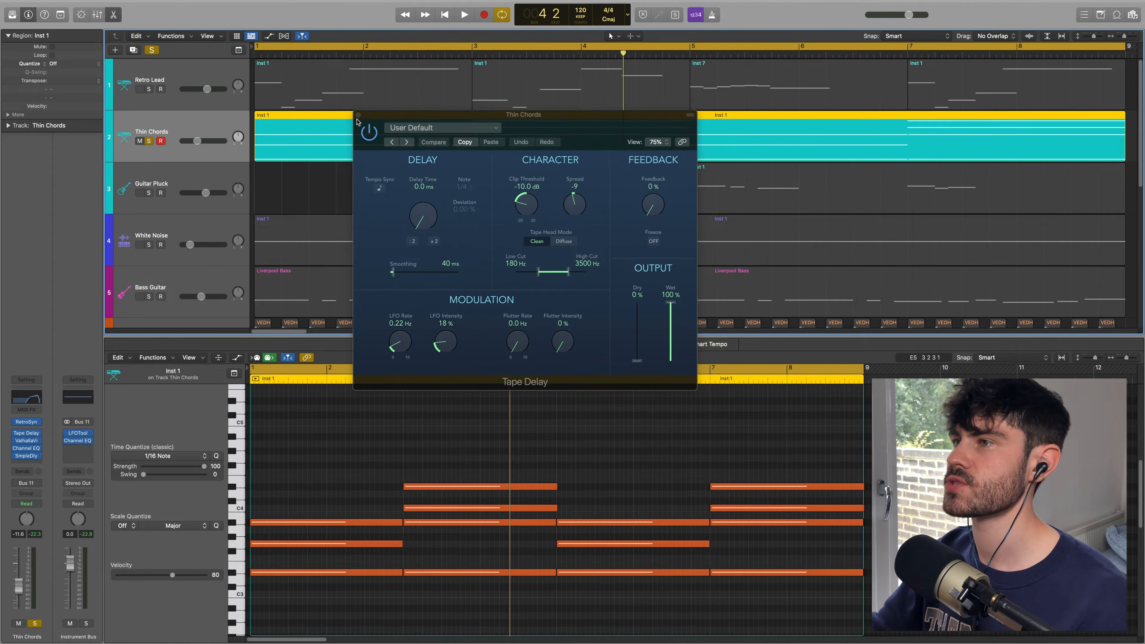
left_click(359, 115)
Step: Open the Thin Chords' Channel EQ and compare playback with the EQ bypassed and enabled
left_click(26, 448)
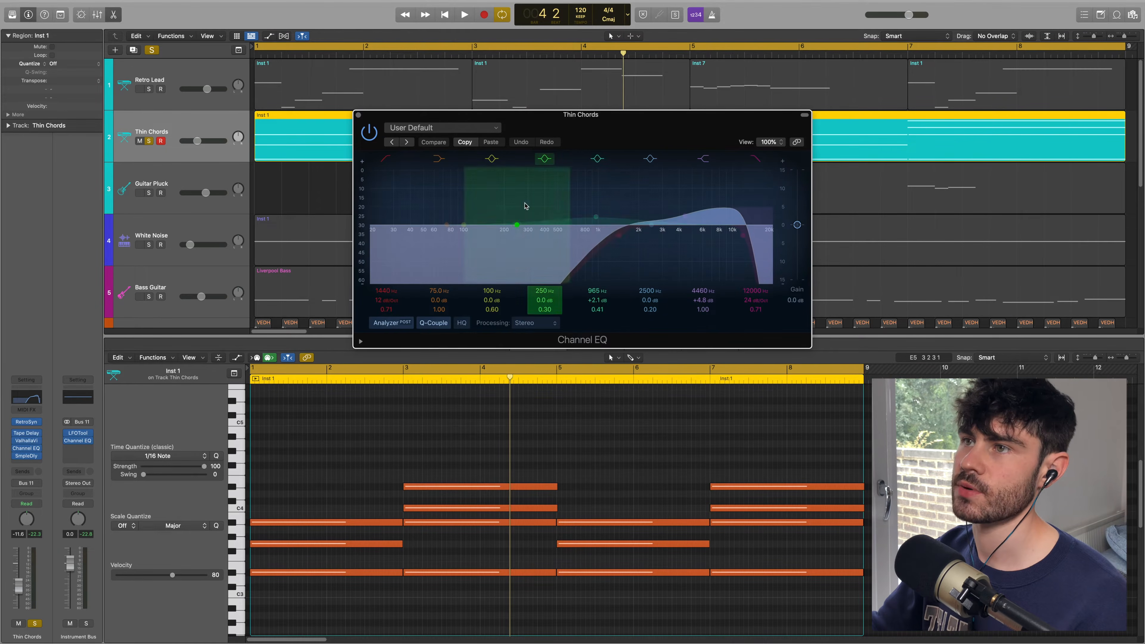
left_click_drag(546, 115, 505, 199)
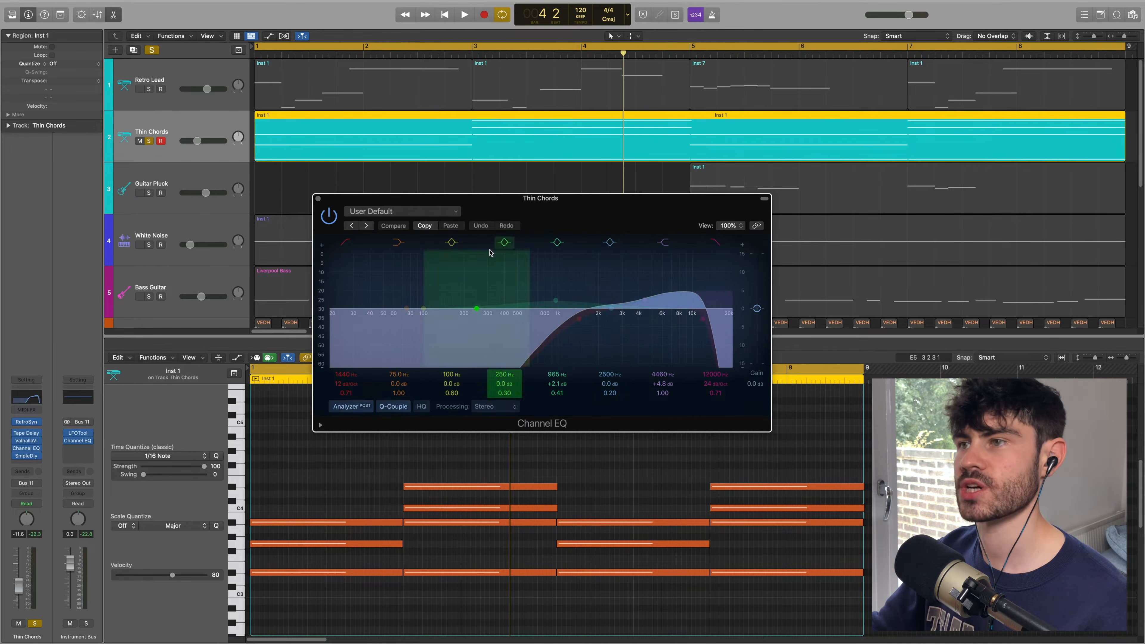
left_click(329, 216)
key("Return")
key("space")
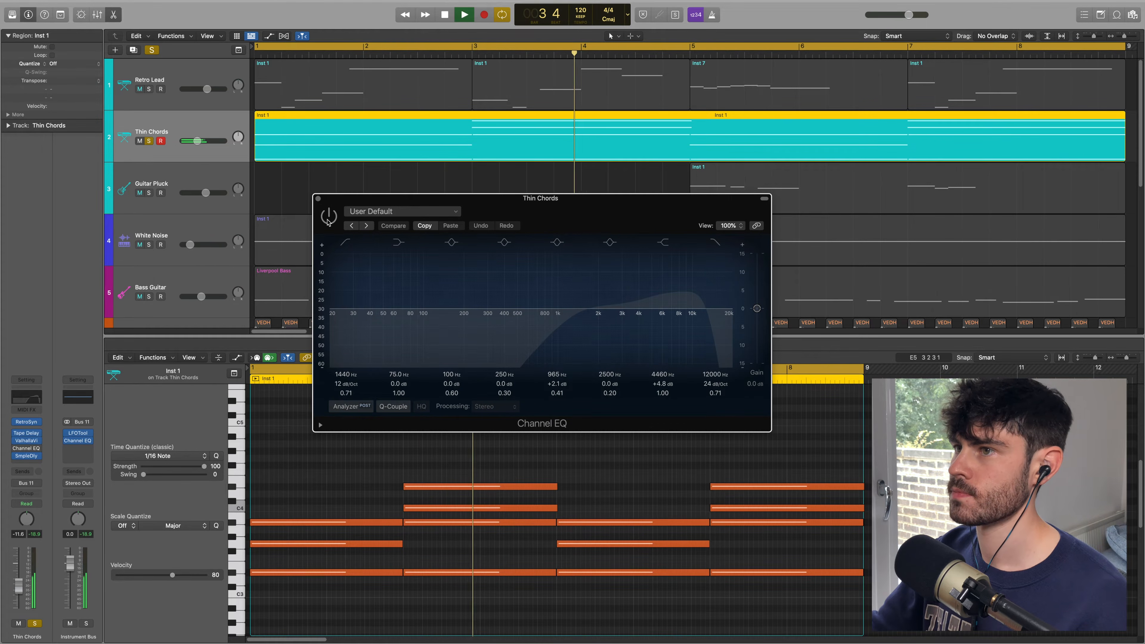
key("Return")
left_click(327, 218)
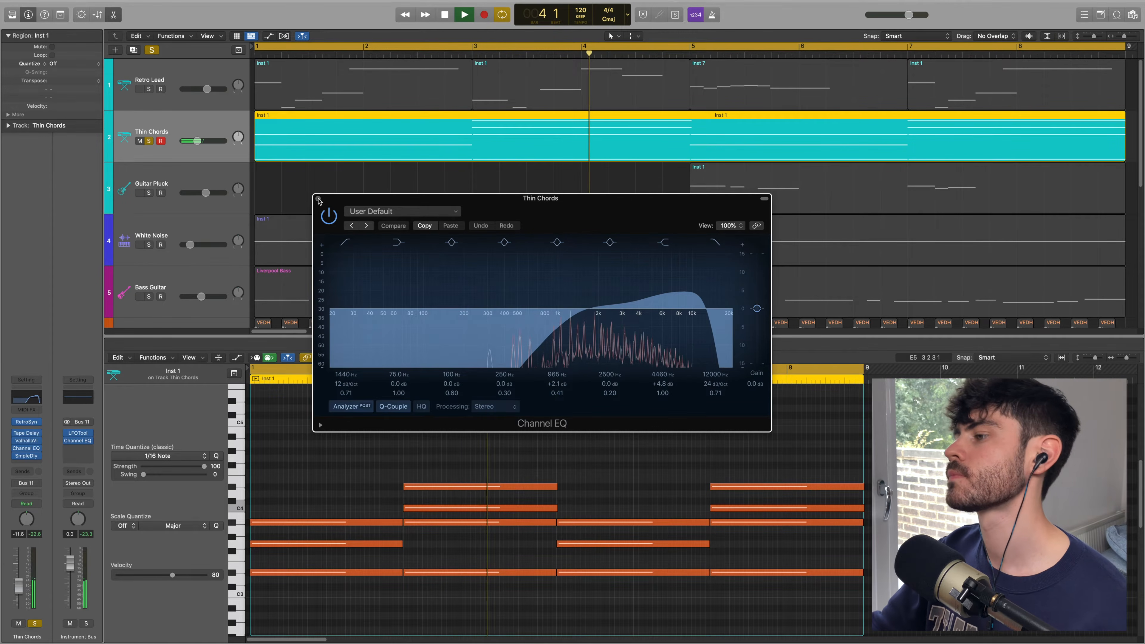
key("space")
left_click(319, 199)
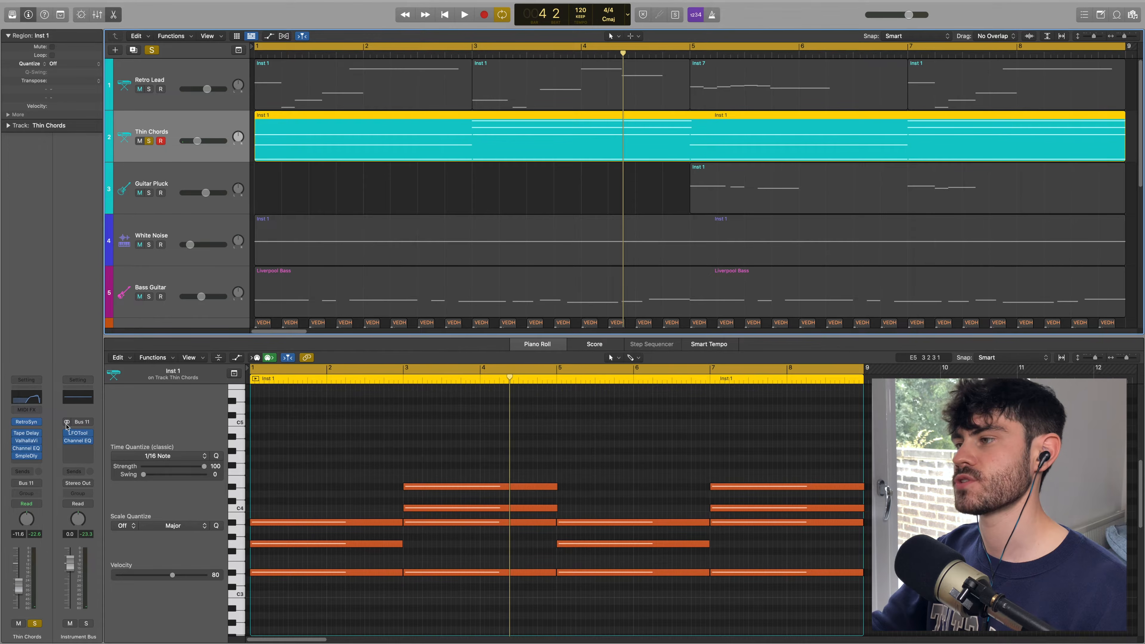
Step: Open the Thin Chords' Sample Delay and try raising the right channel's delay
left_click(25, 456)
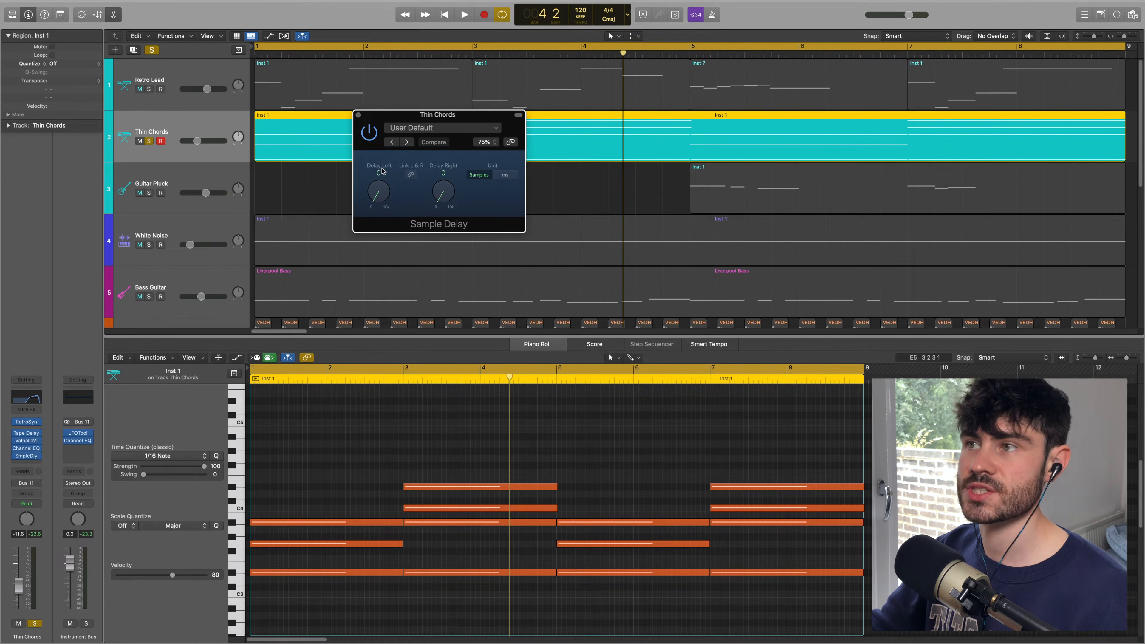
left_click_drag(410, 120, 484, 227)
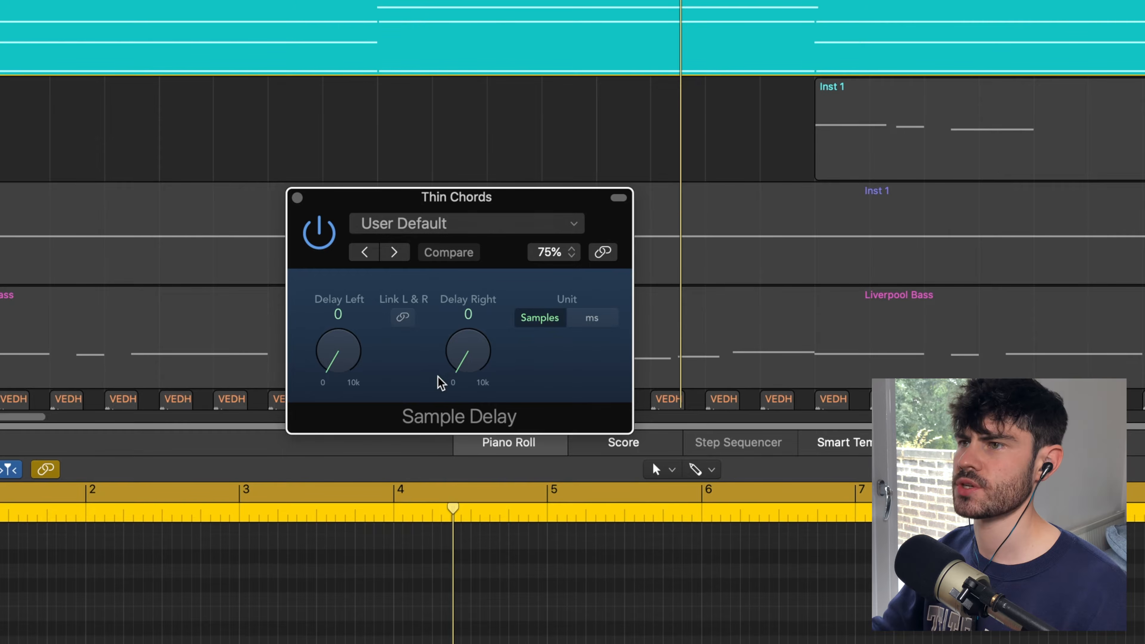
left_click_drag(492, 346, 472, 301)
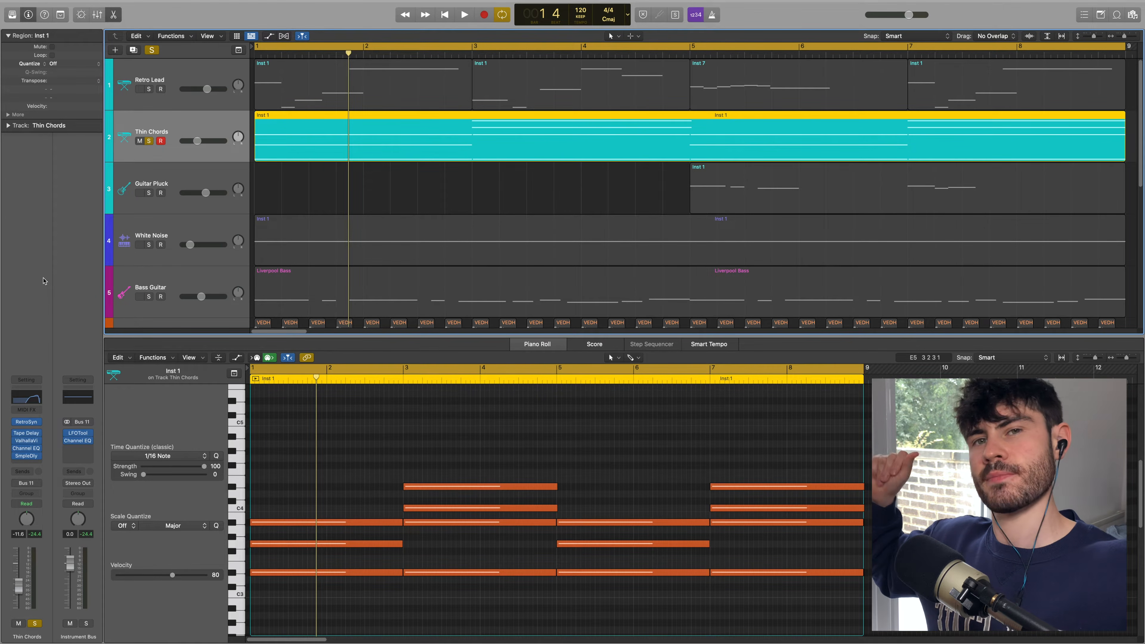
Step: Take the Thin Chords out of solo and set its volume to -15.4 dB while playing the full mix from the start
key("s")
left_click_drag(197, 140, 193, 143)
key("Return")
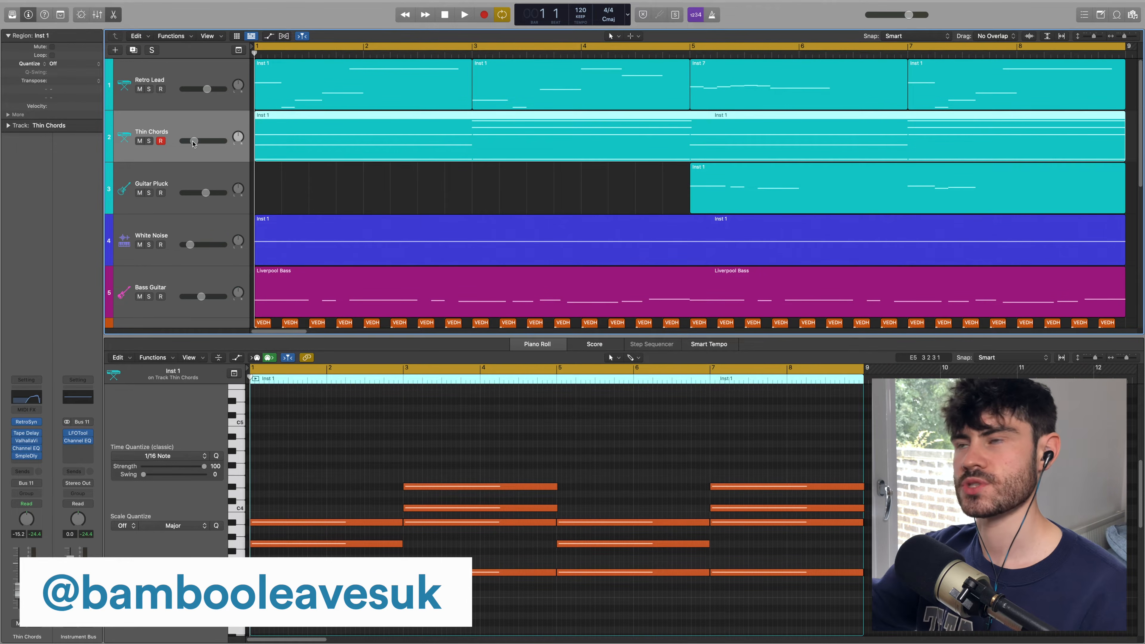
key("space")
left_click_drag(194, 144, 194, 145)
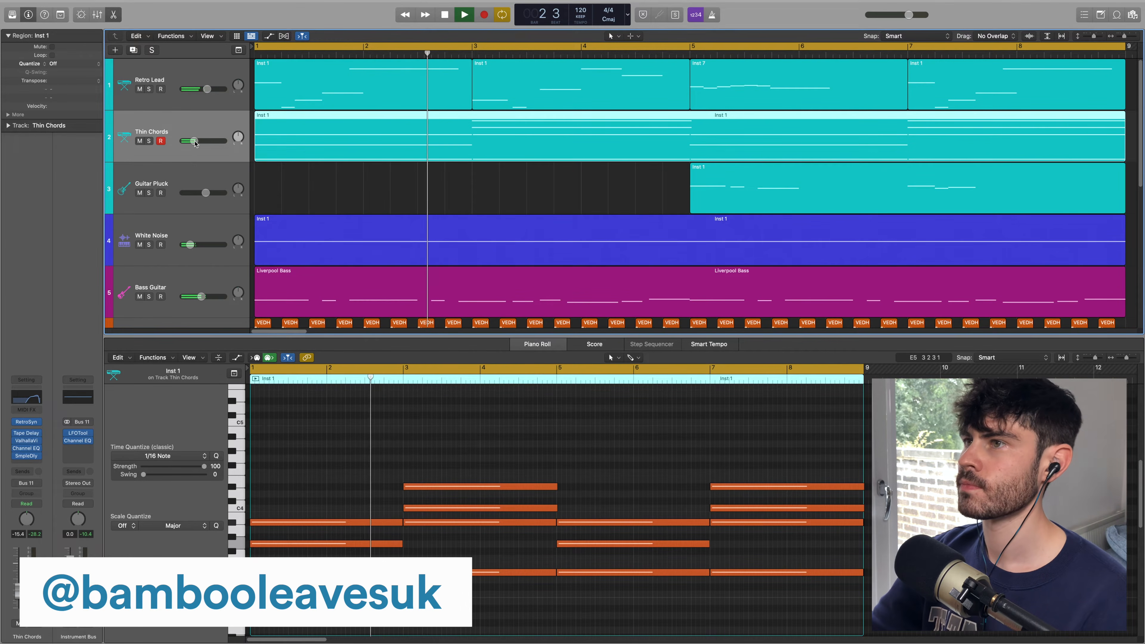
key("x")
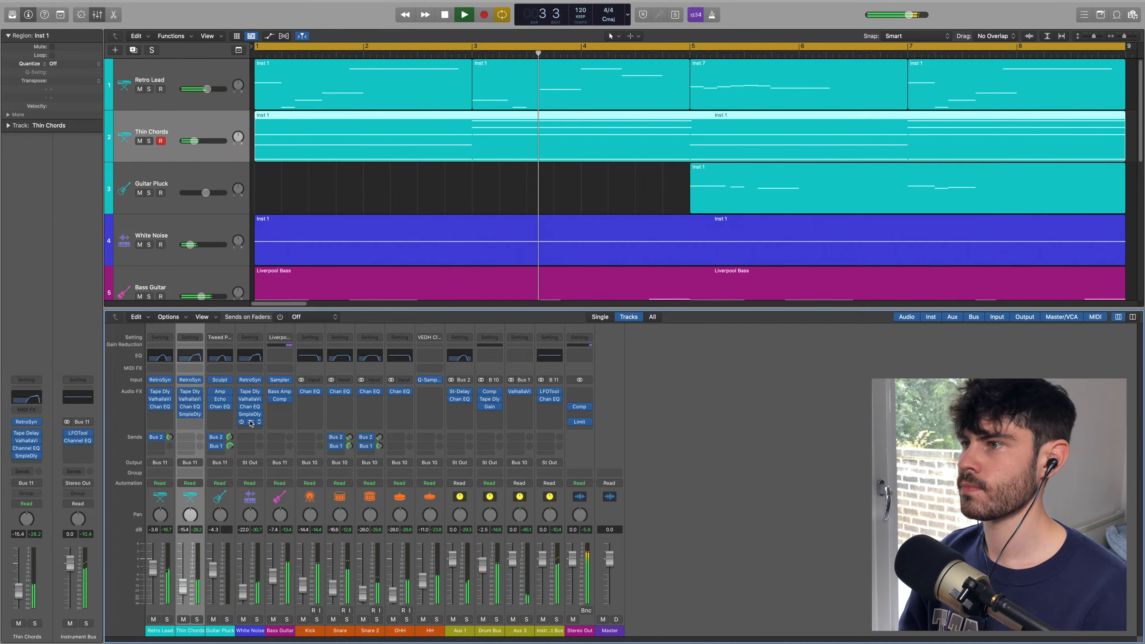
key("x")
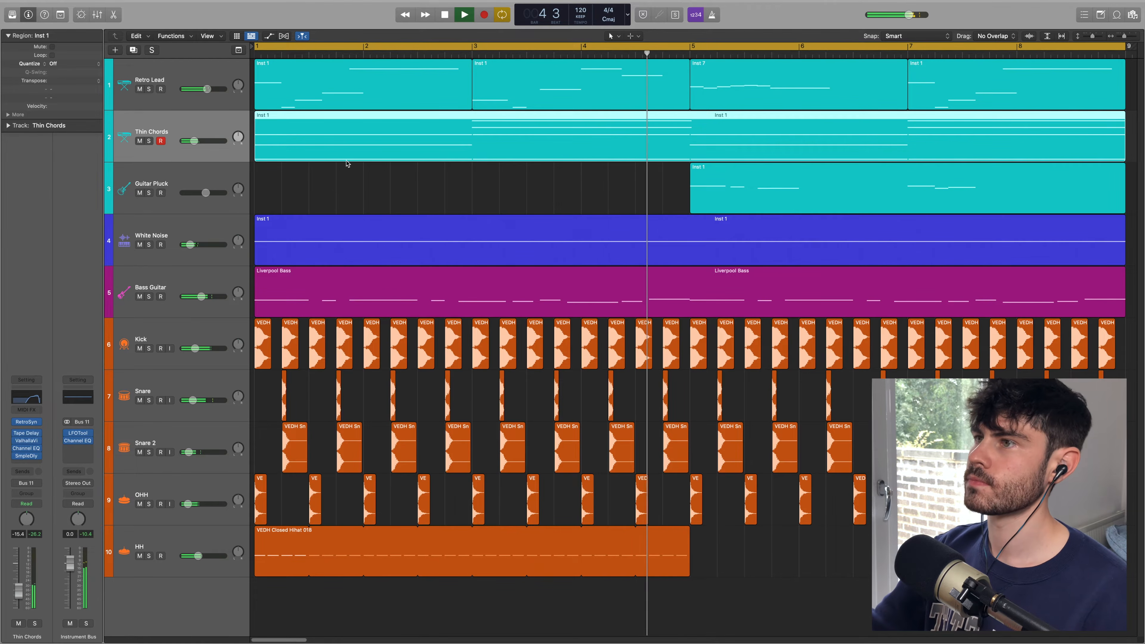
key("space")
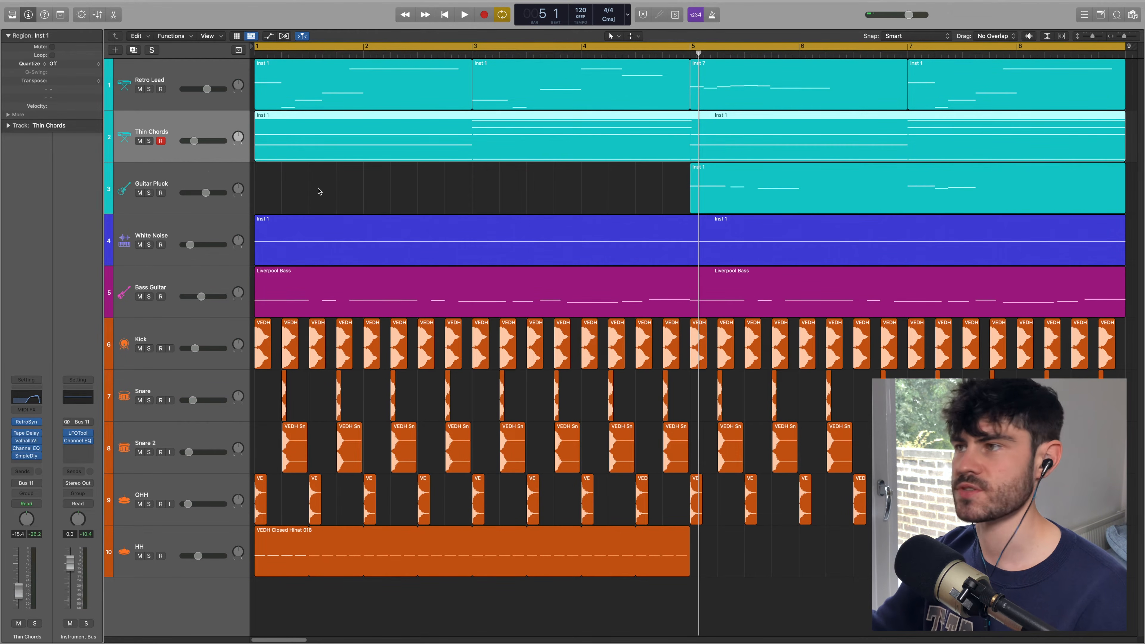
Step: Solo the Guitar Pluck track with cycle mode off and play it from bar 4
left_click(178, 178)
scroll(178, 178, "right", 5)
key("c")
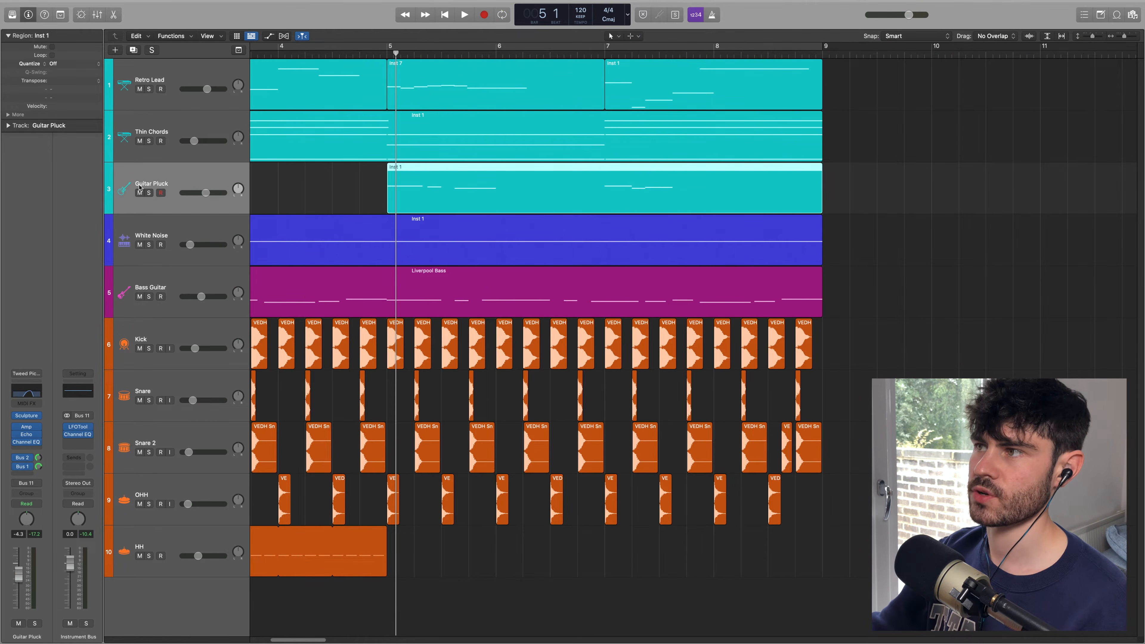
left_click(148, 193)
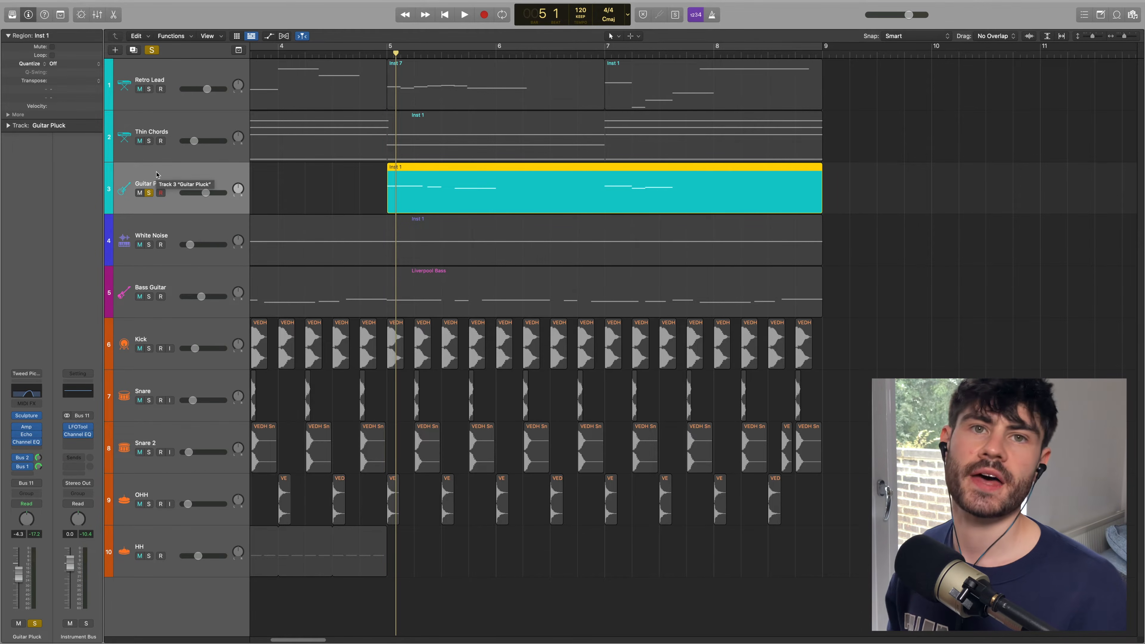
key("comma")
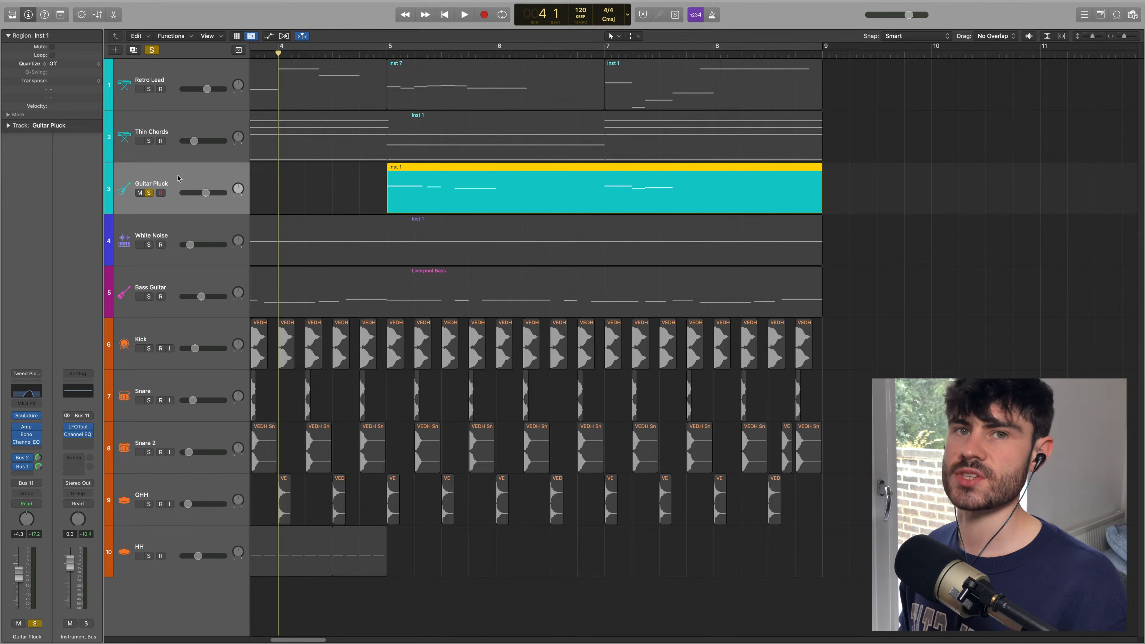
key("space")
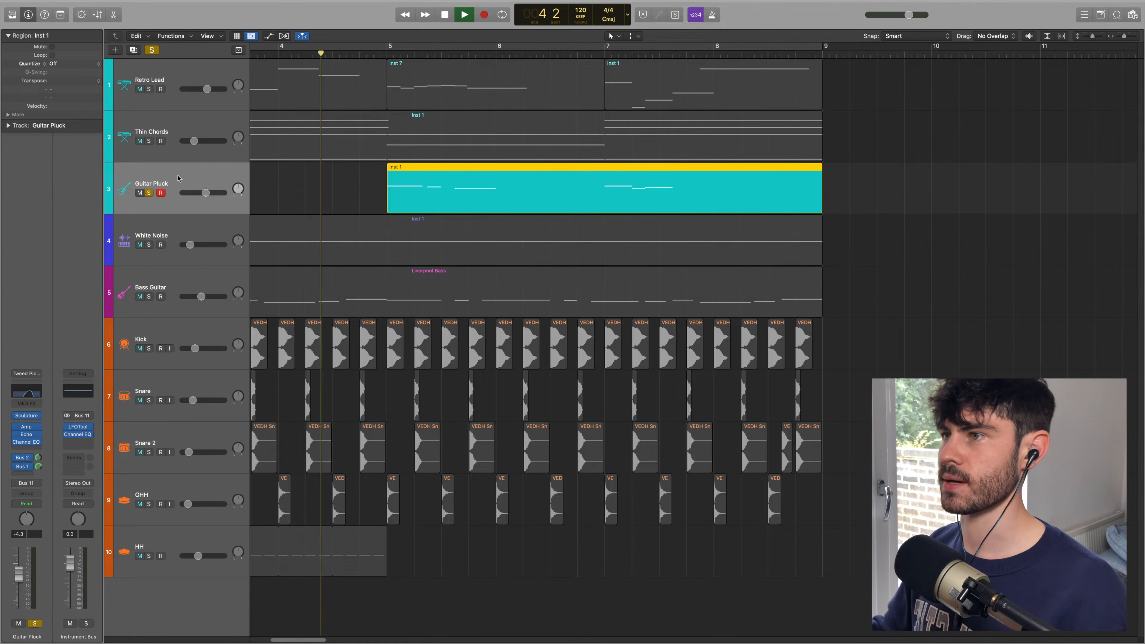
Step: Show the Guitar Pluck's notes in the piano roll and inspect its Sculpture instrument settings
key("p")
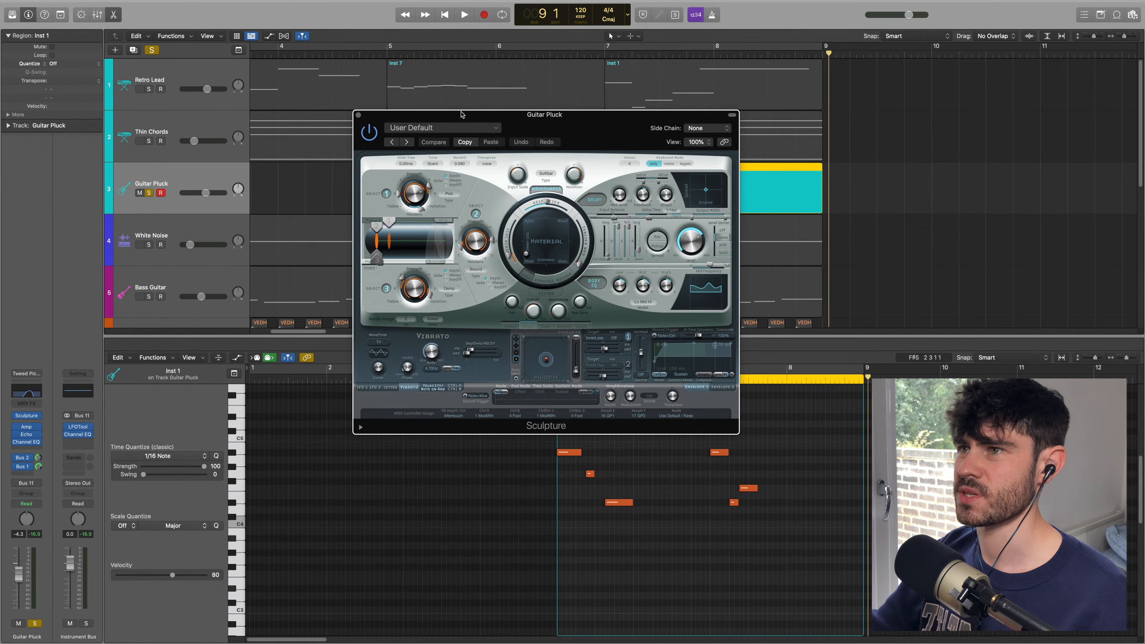
left_click_drag(468, 118, 483, 178)
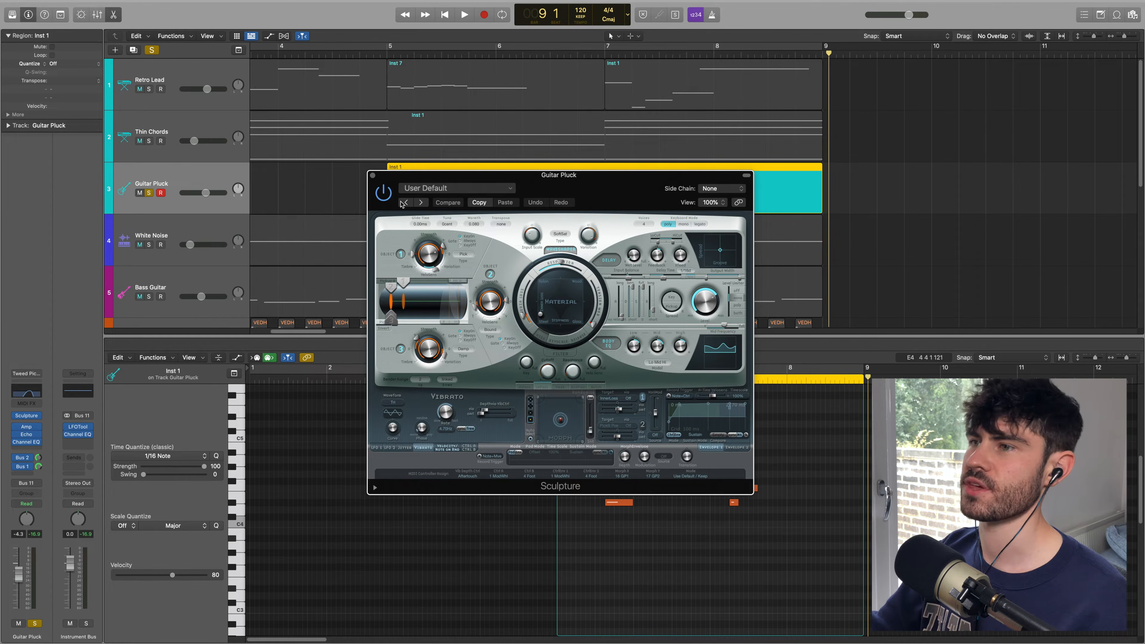
left_click(373, 175)
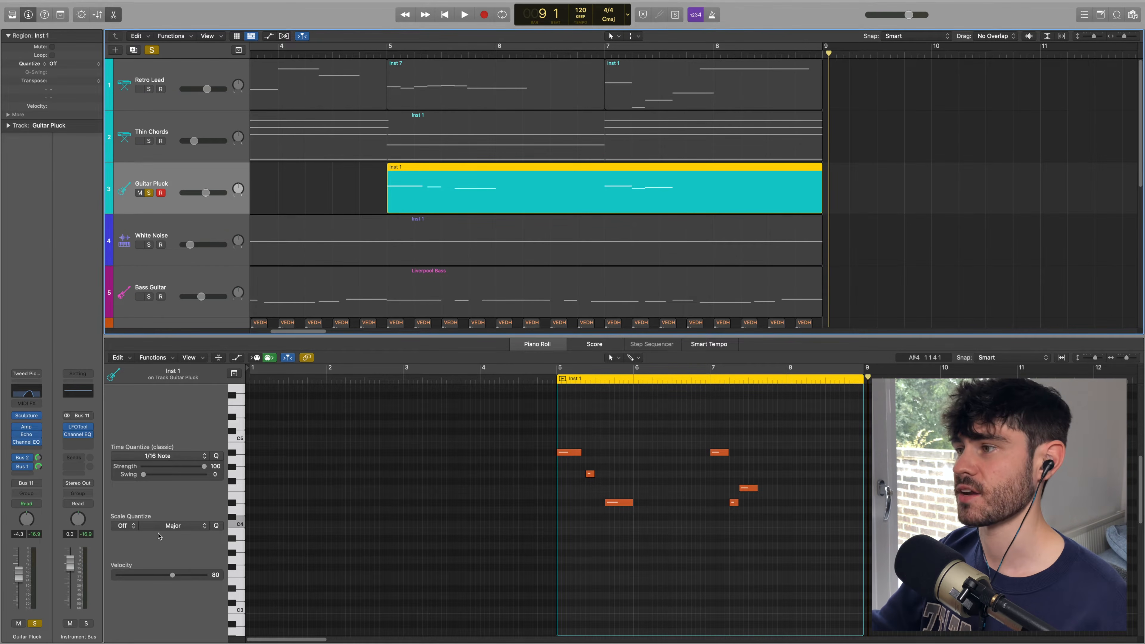
Step: Open the Guitar Pluck's Amp Designer and Echo effects and bypass the Echo
left_click(27, 432)
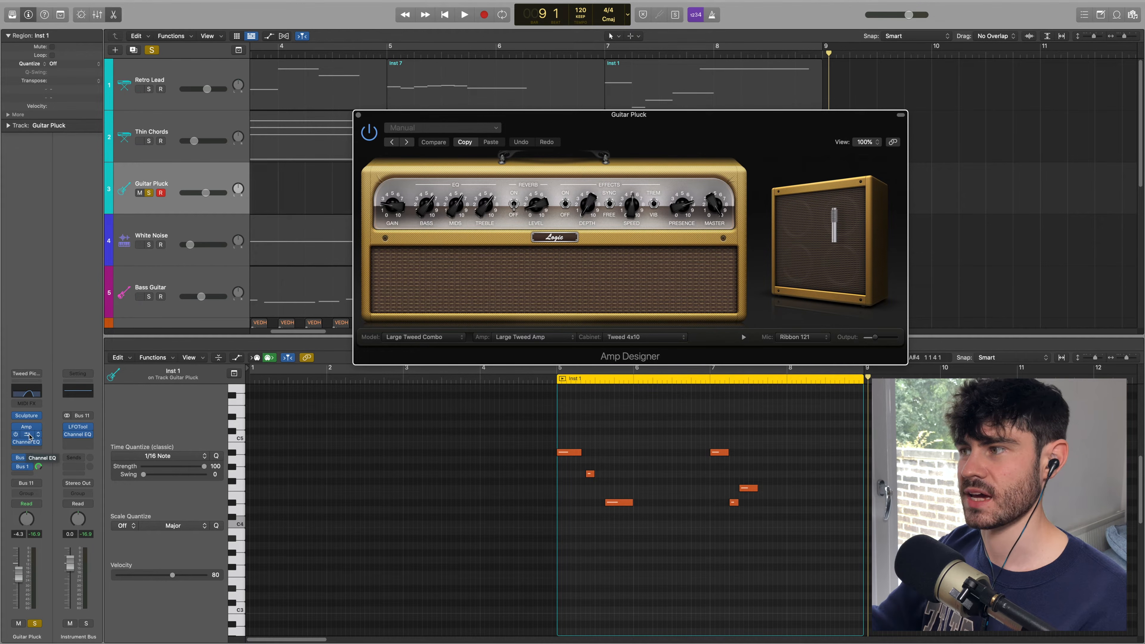
left_click(28, 436)
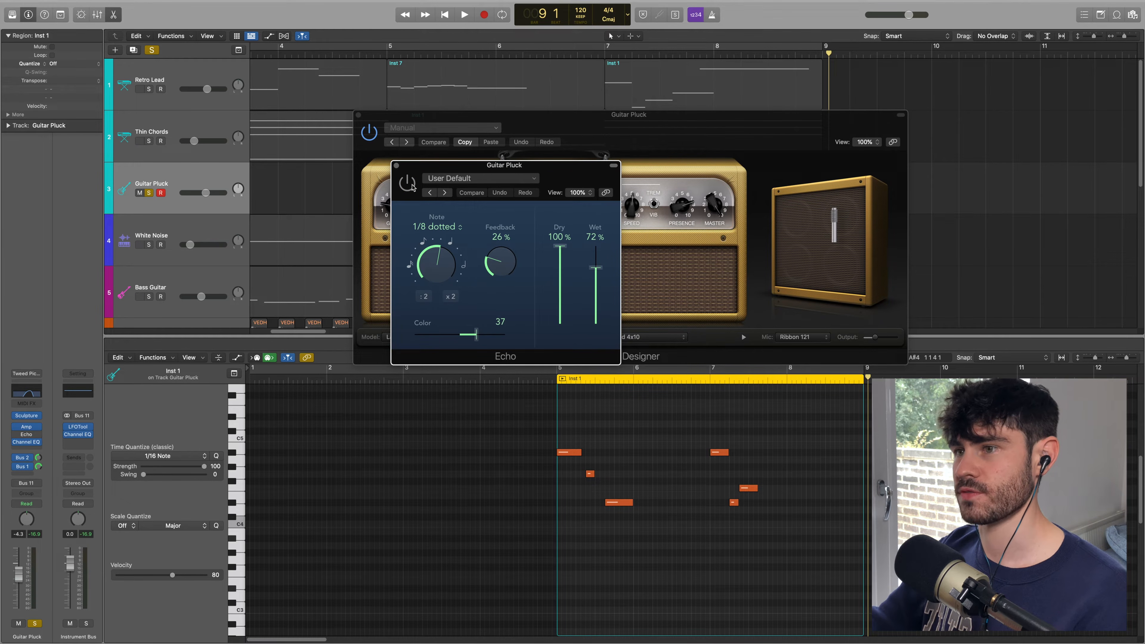
Step: Bypass the Guitar Pluck's Channel EQ and its Bus 2 and Bus 1 sends, and audition the dry part from bar 5
key("comma")
key("comma")
key("comma")
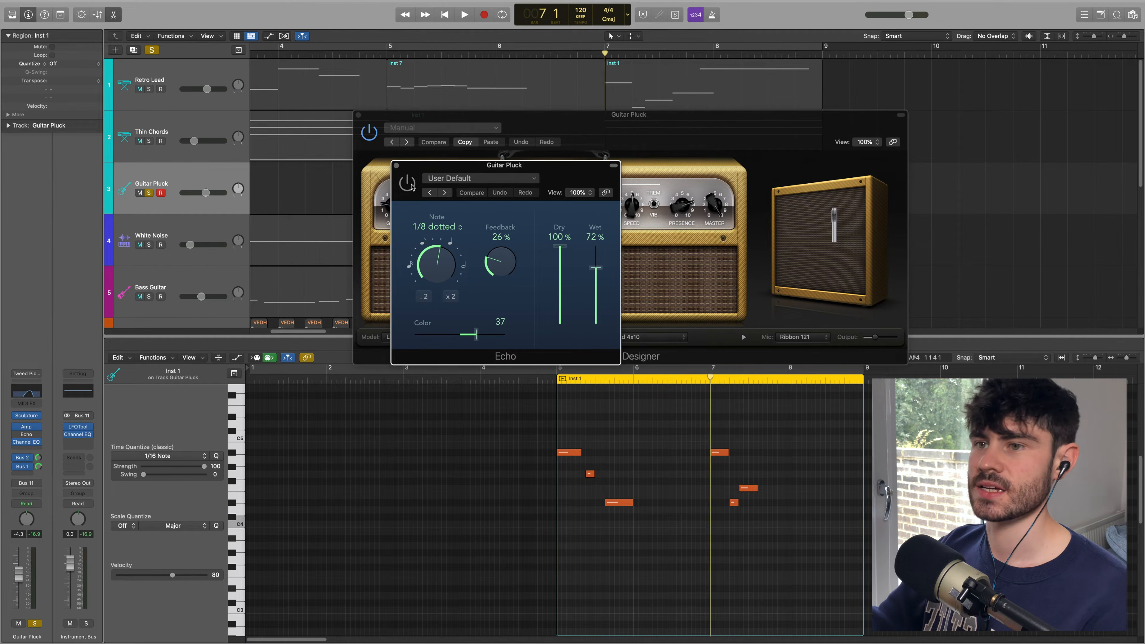
key("comma")
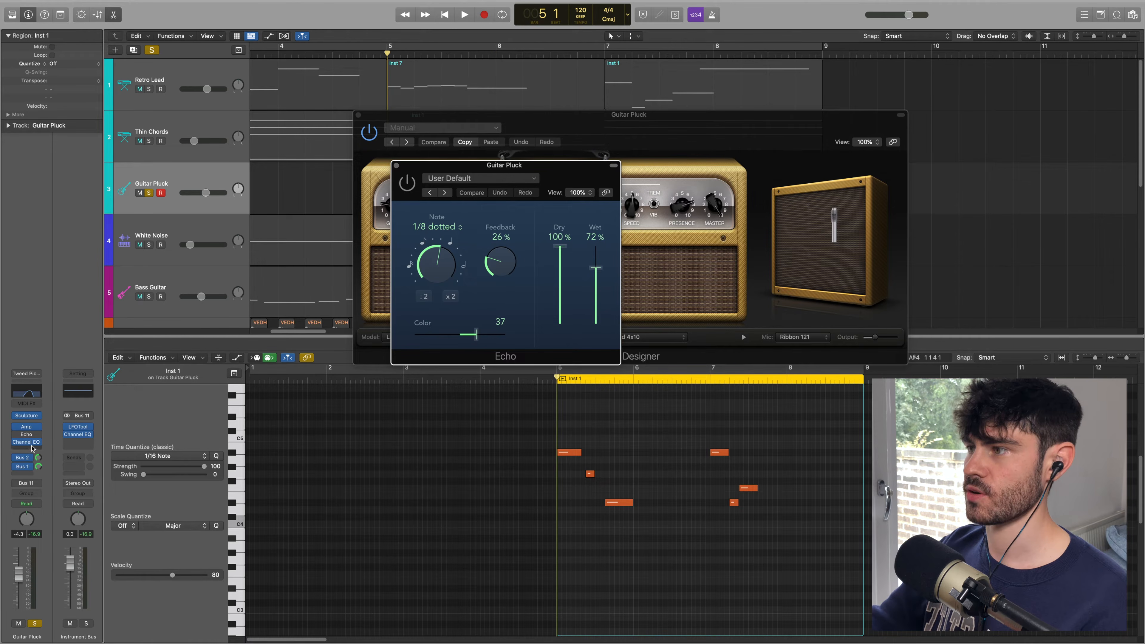
left_click(14, 444)
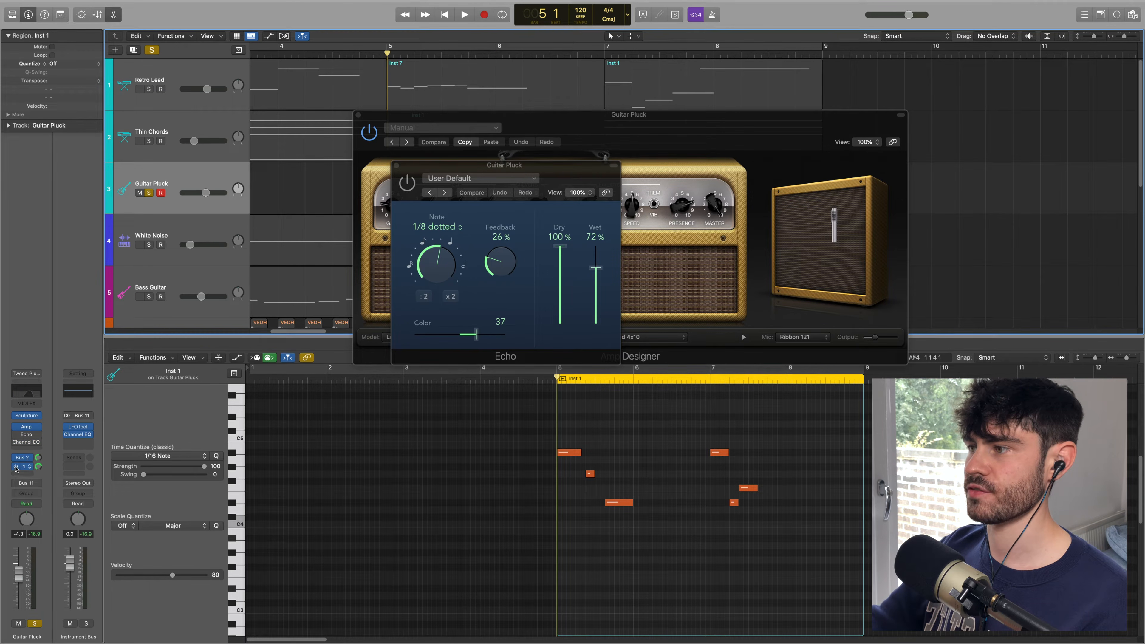
key("space")
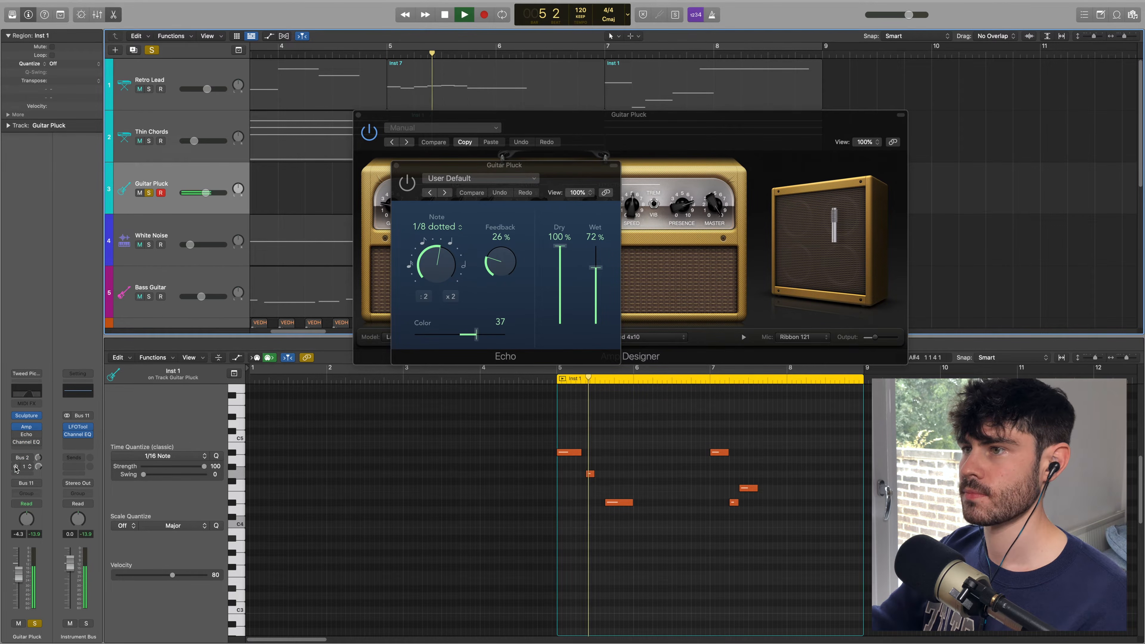
key("comma")
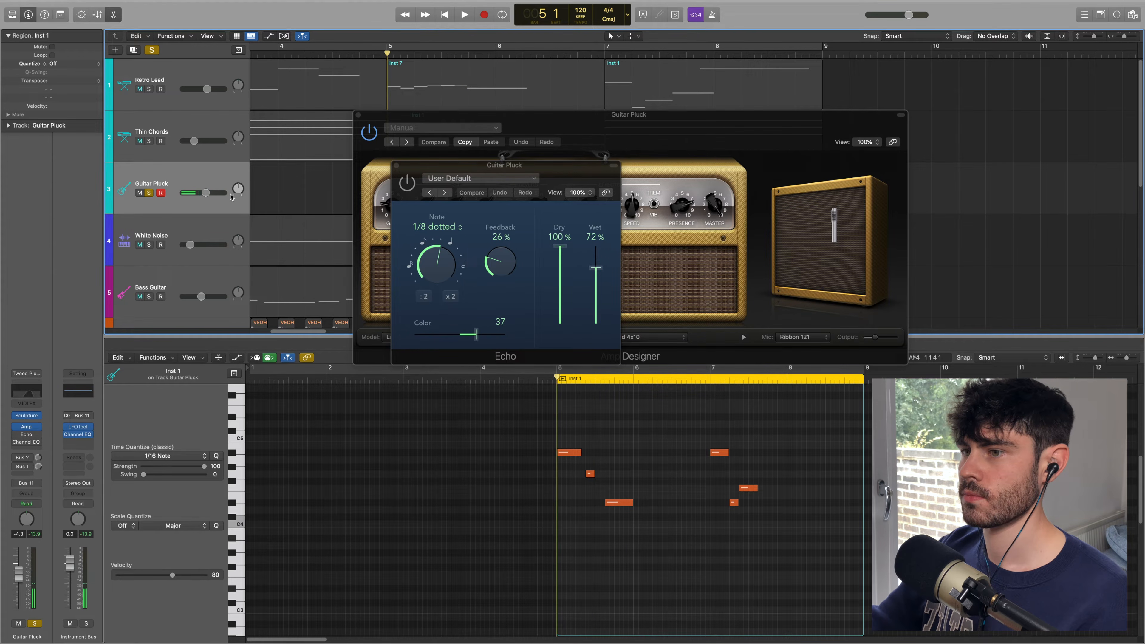
Step: Re-enable the Guitar Pluck's Echo and Channel EQ one at a time, auditioning the part from bar 5
mouse_move(14, 444)
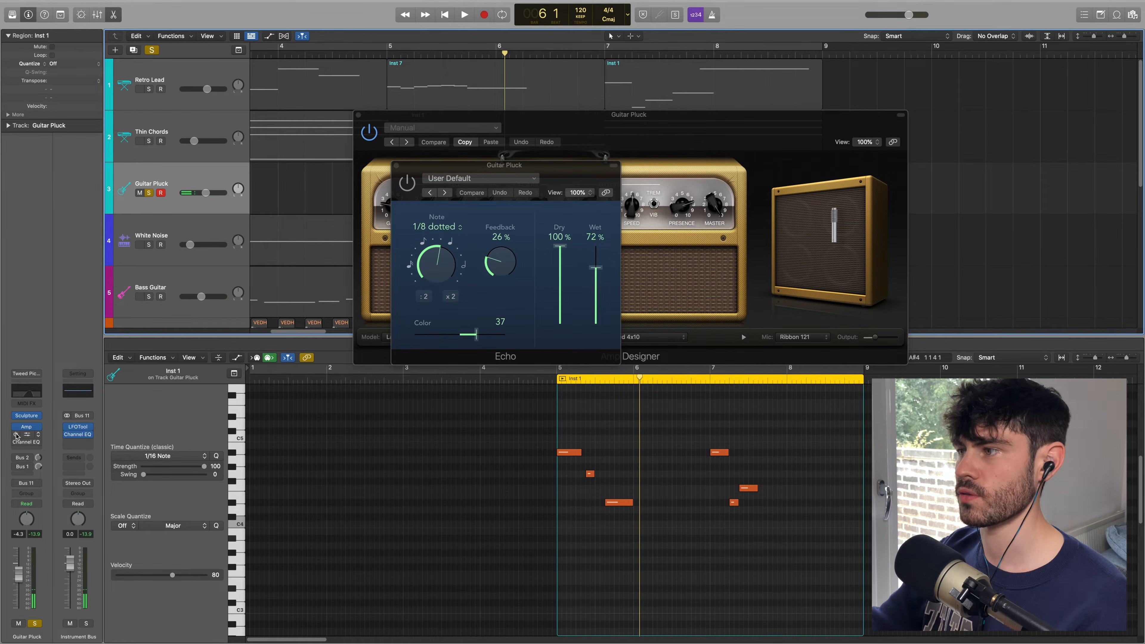
key("space")
key("space")
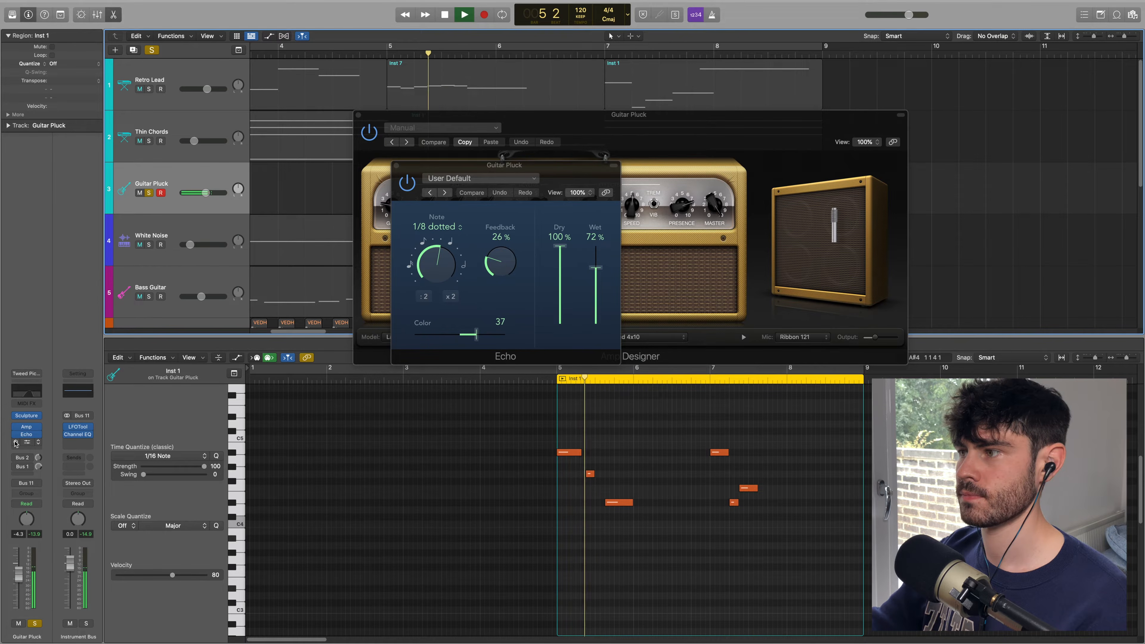
key("comma")
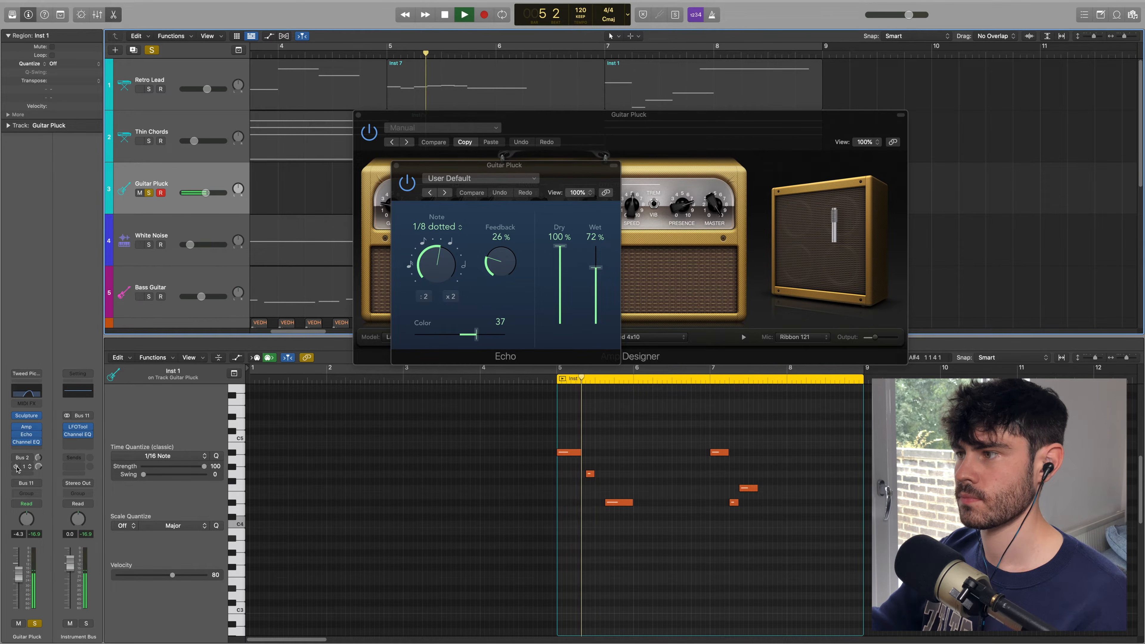
Step: Re-enable the Guitar Pluck's Bus 2 send and play the part from bar 5 with it
left_click(23, 463)
left_click(14, 458)
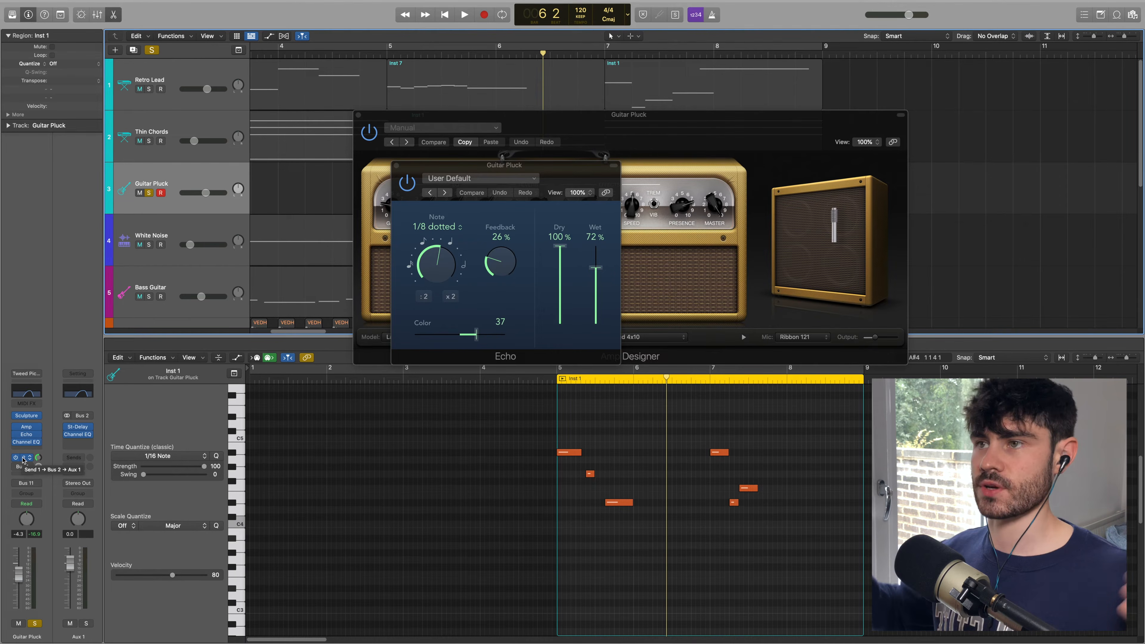
key("comma")
key("comma")
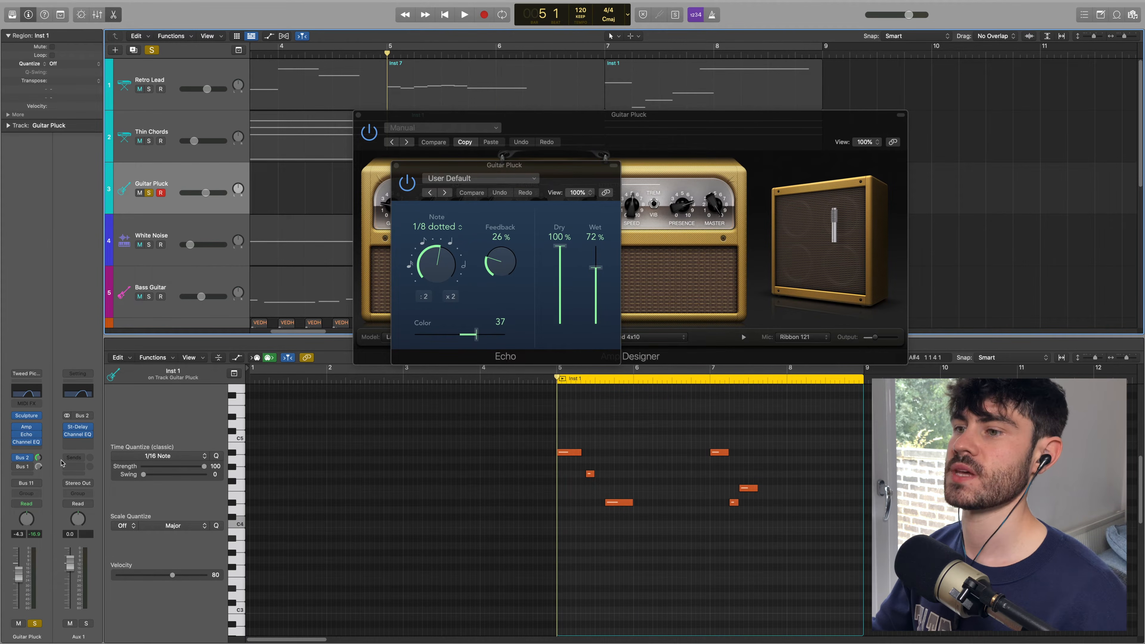
key("space")
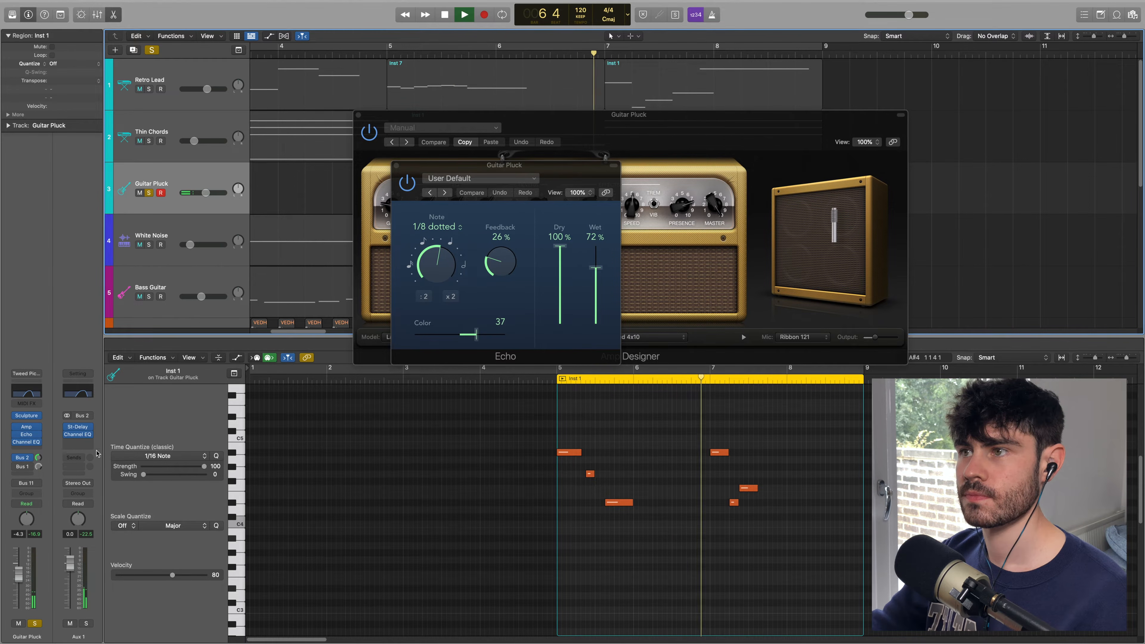
key("space")
Step: Close the Echo and Amp Designer windows and audition the Guitar Pluck with its Bus 1 send switched back on
left_click(397, 166)
left_click(359, 115)
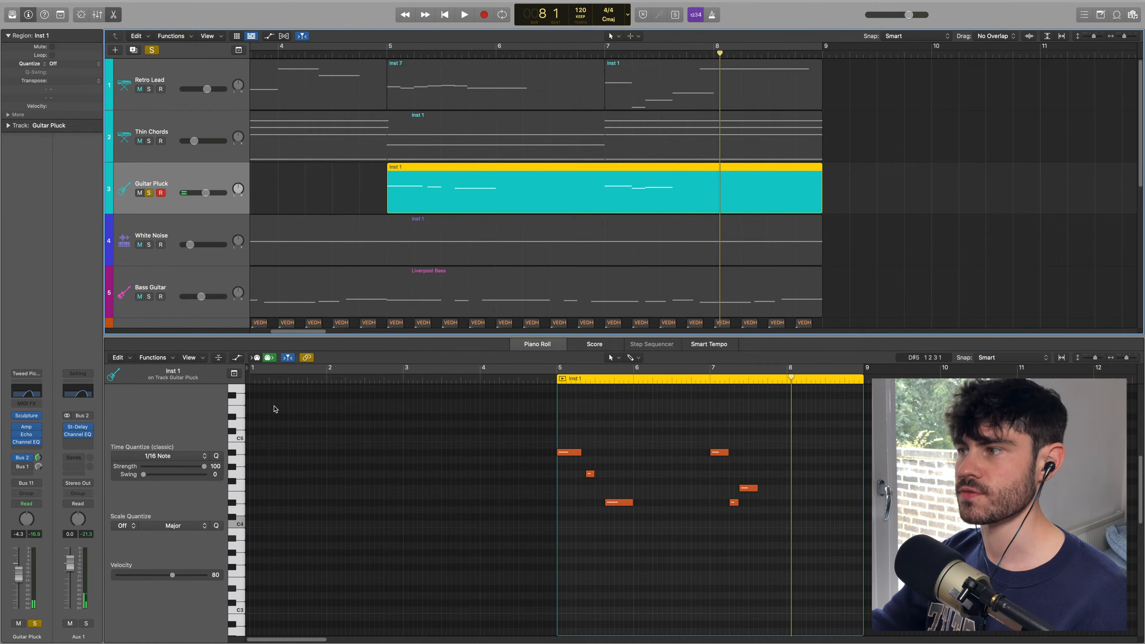
left_click(24, 470)
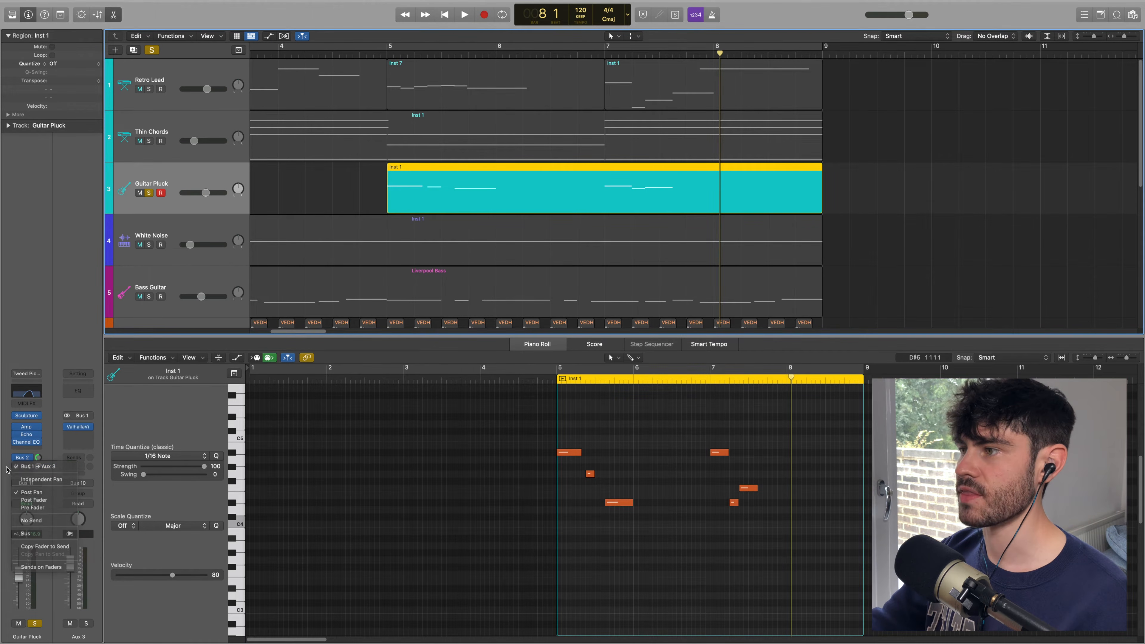
key("comma")
key("comma")
key("comma")
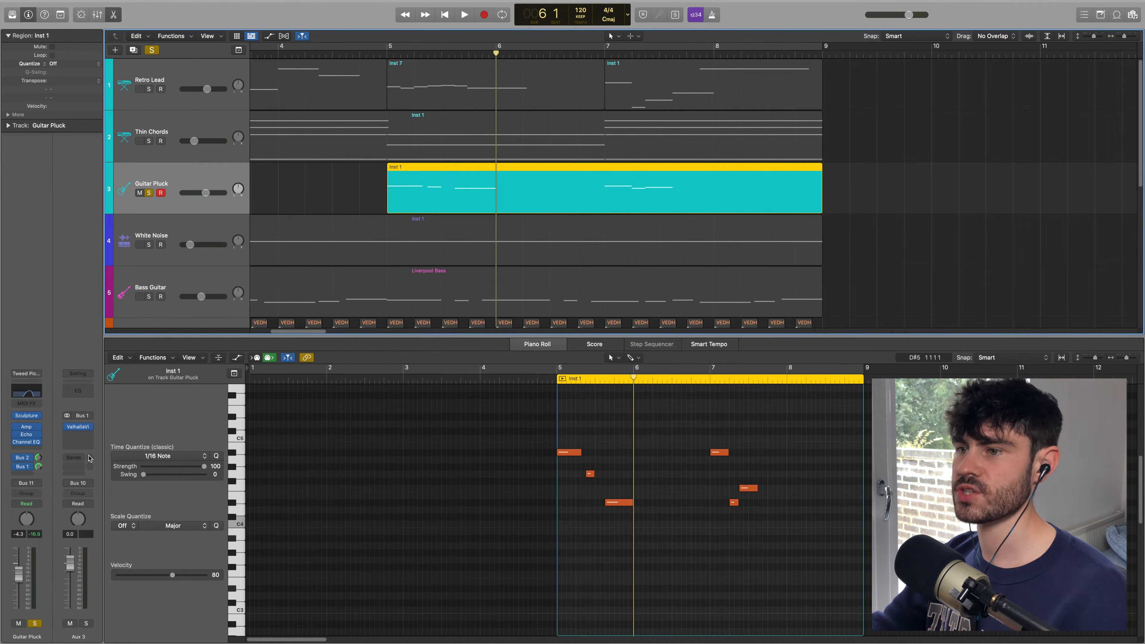
key("space")
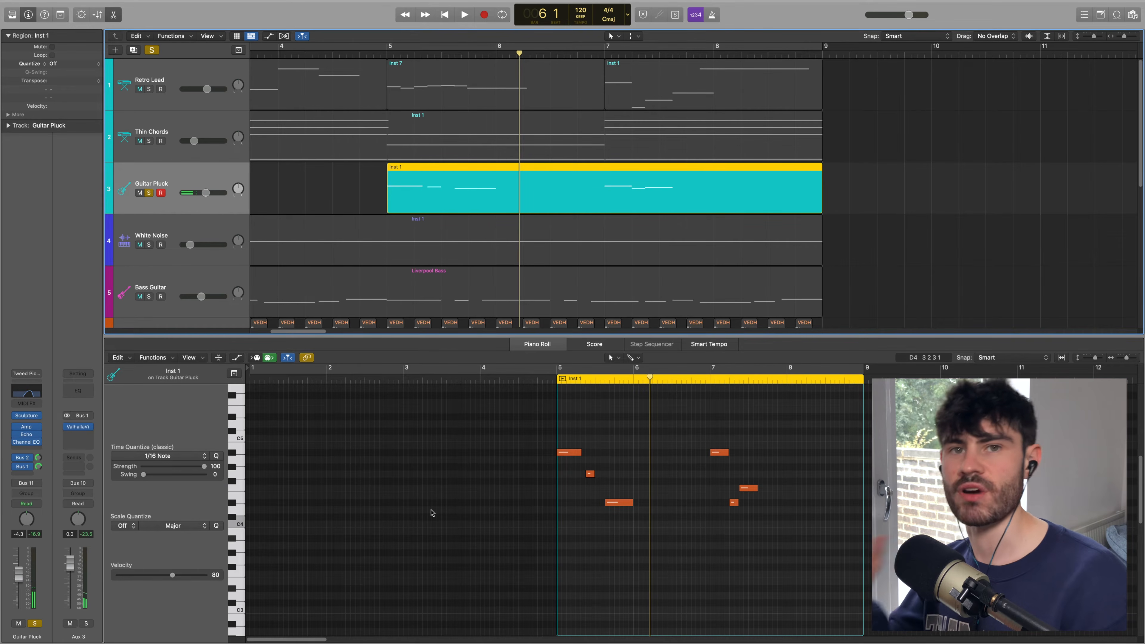
key("comma")
key("space")
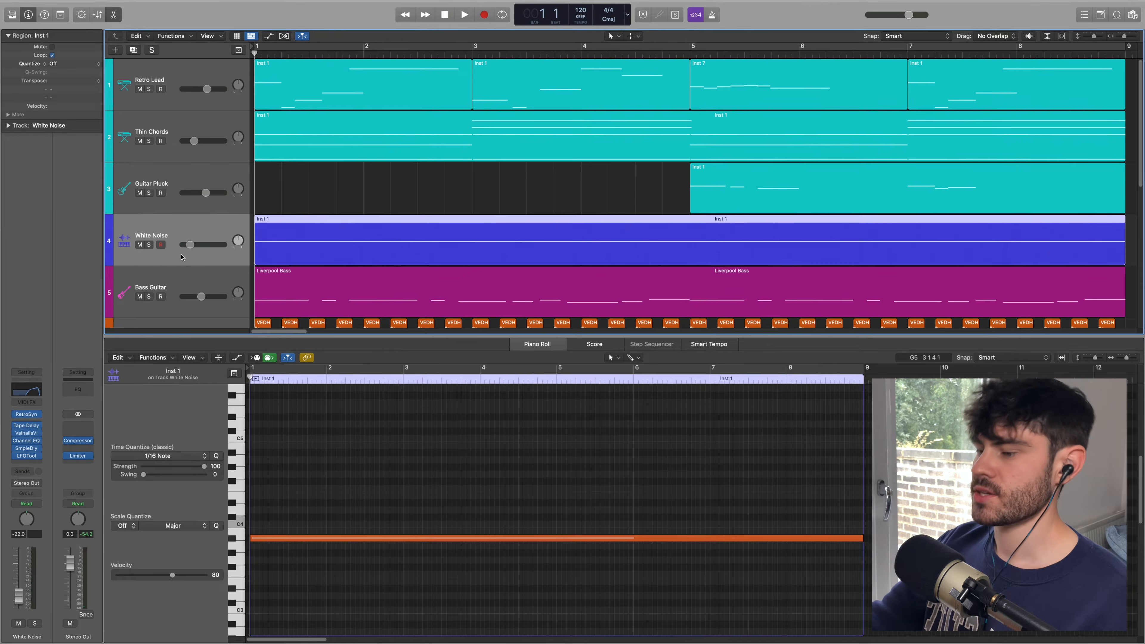
Step: Show the White Noise region's sustained note in the piano roll
key("x")
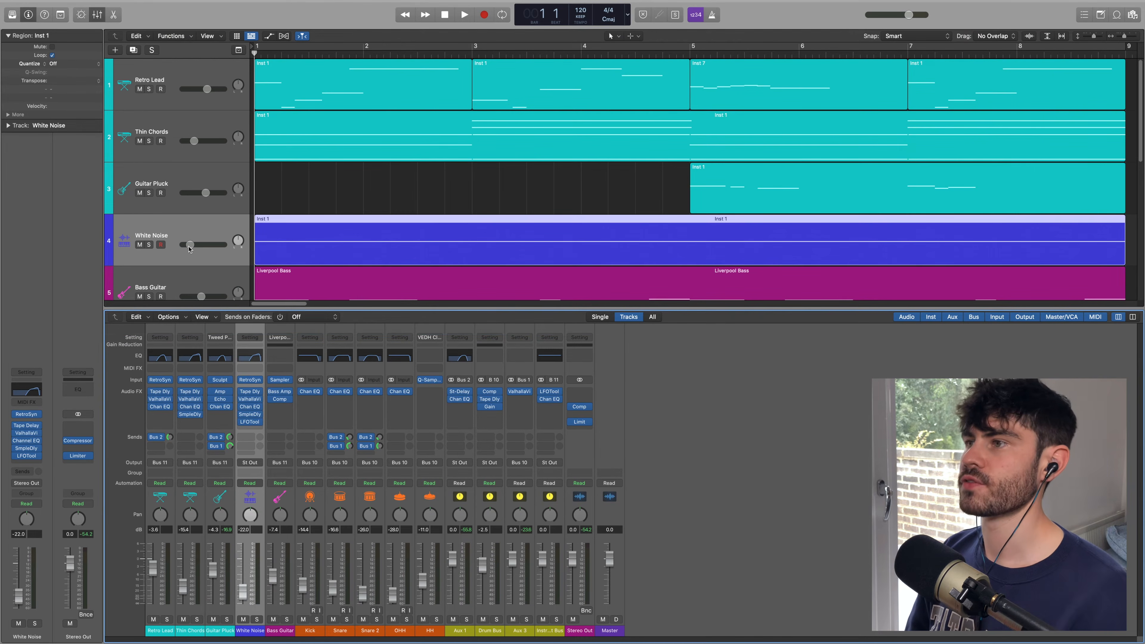
key("x")
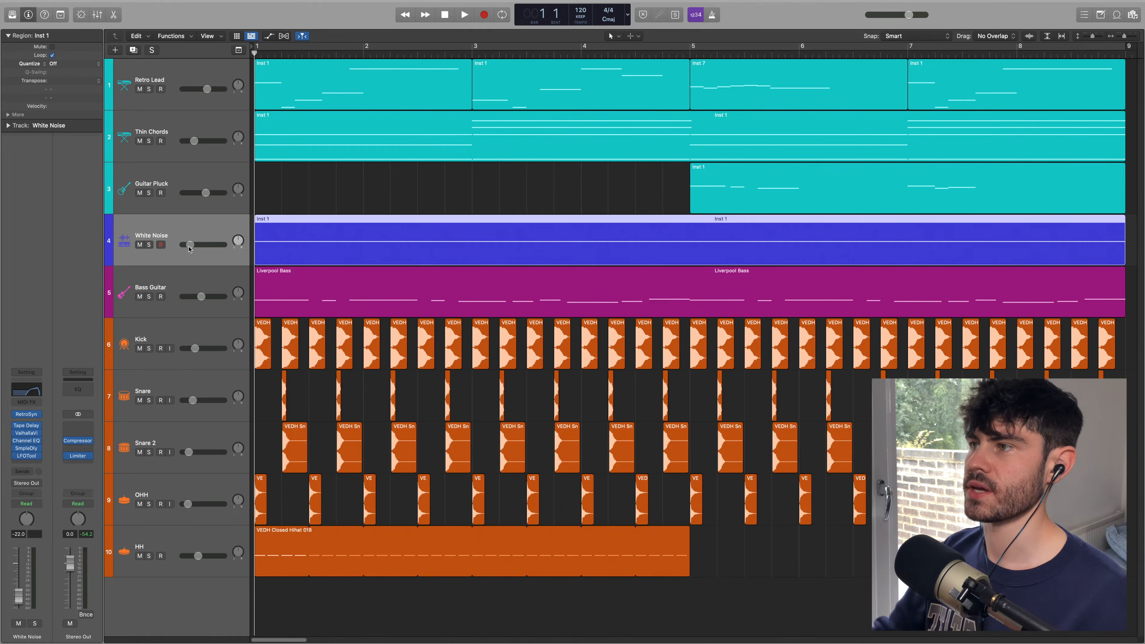
double_click(314, 233)
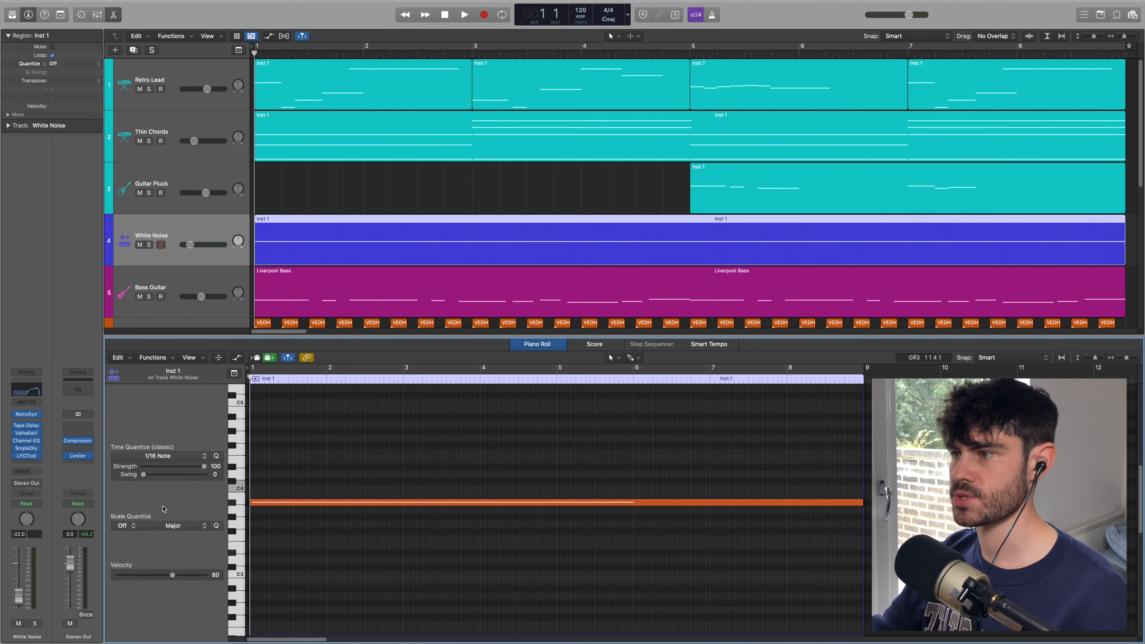
Step: Inspect the White Noise's Retro Synth settings and set its filter cutoff to 0.564
left_click(28, 415)
mouse_move(207, 228)
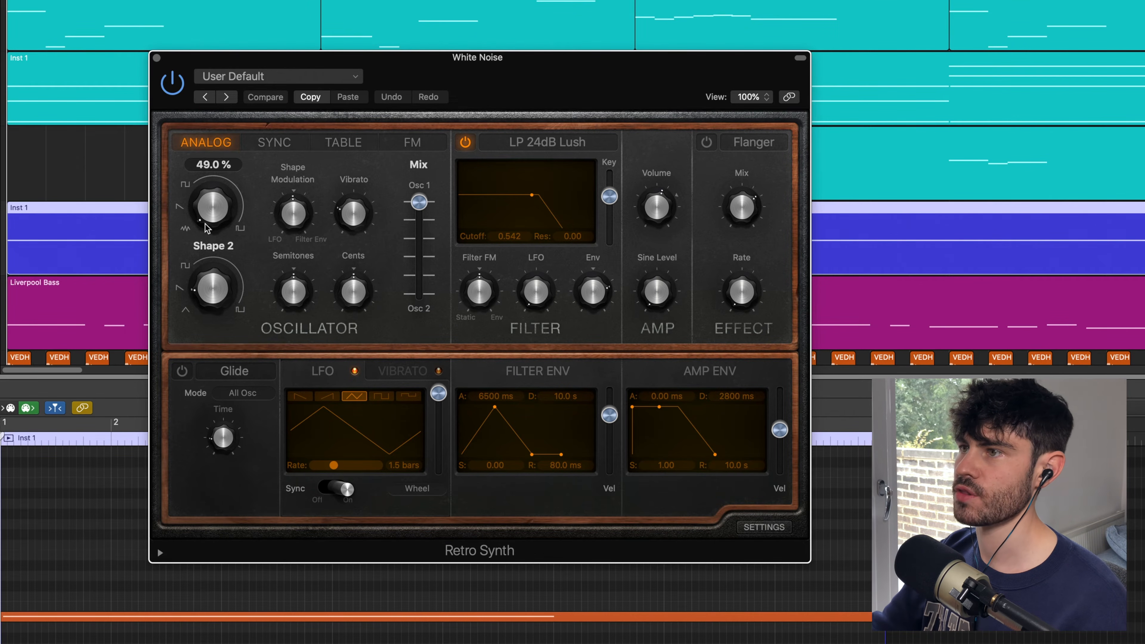
mouse_move(419, 199)
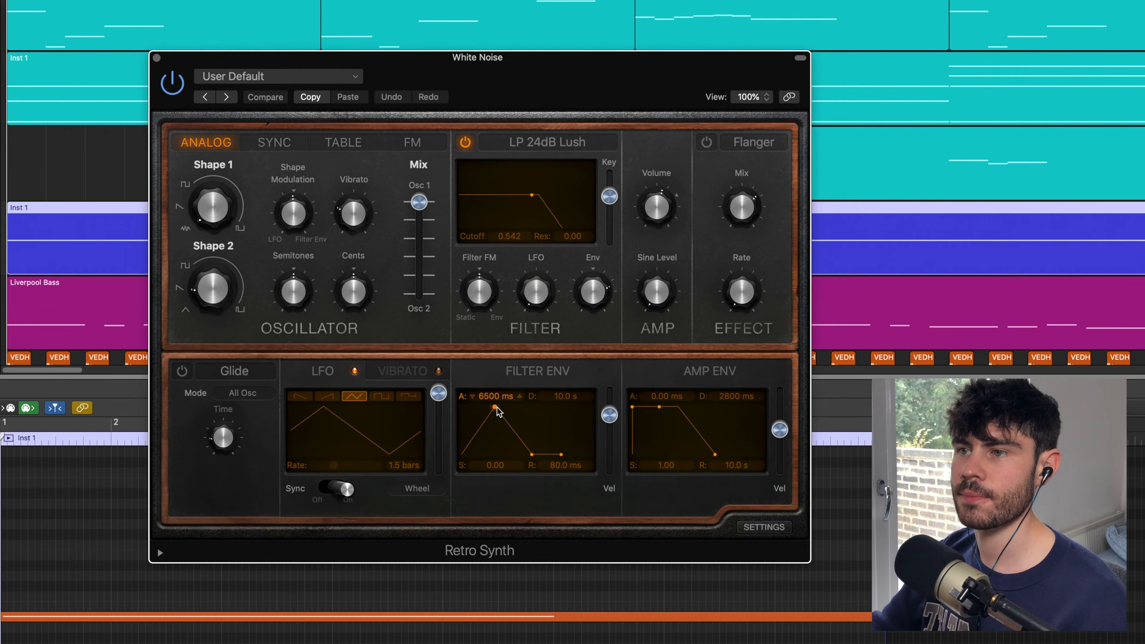
mouse_move(535, 199)
left_mouse_down()
mouse_move(514, 208)
mouse_move(572, 211)
mouse_move(474, 221)
mouse_move(545, 191)
mouse_move(535, 196)
left_mouse_up()
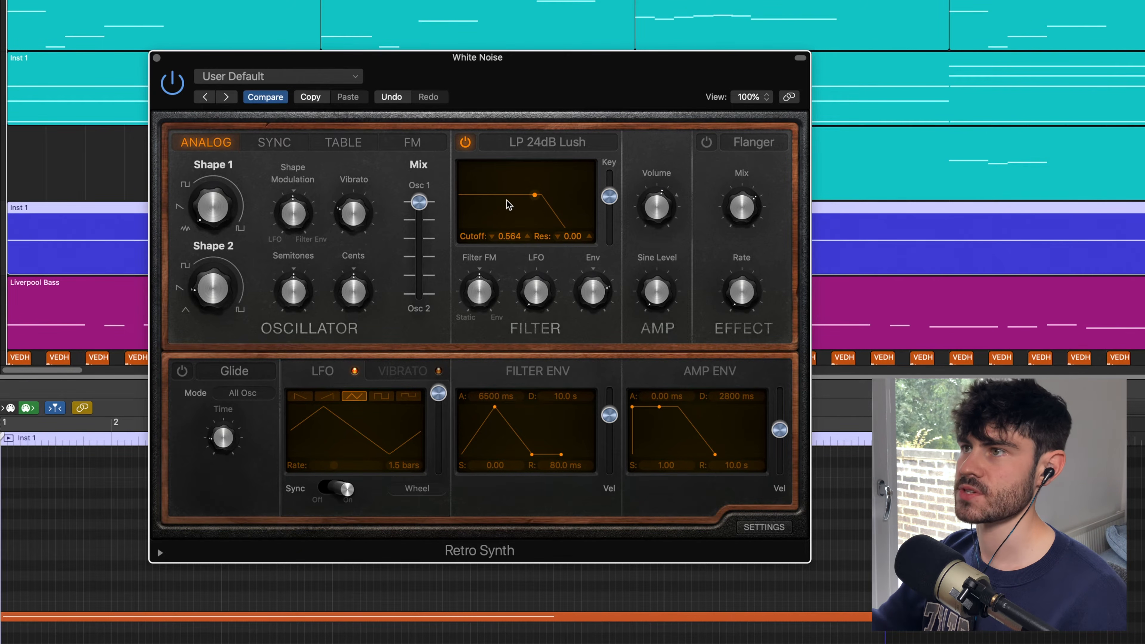
left_click(157, 58)
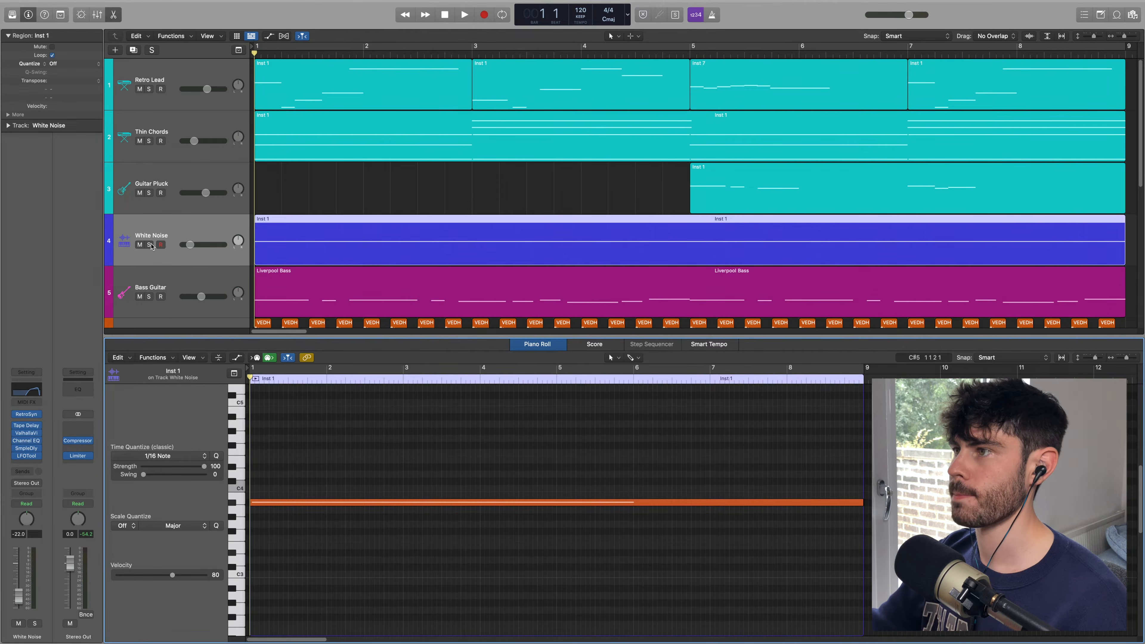
Step: Solo the White Noise track and play it from bar 1, raising its volume to -4.8 dB and bringing it down to -13.4 dB
left_click(150, 245)
key("space")
left_click_drag(190, 245, 203, 246)
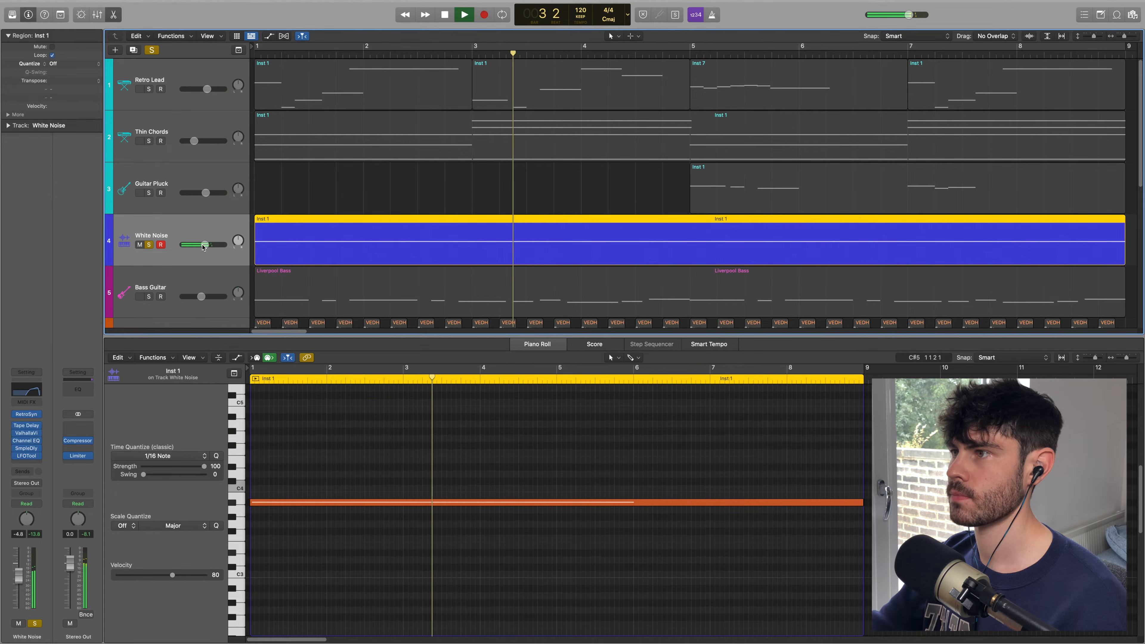
left_click_drag(205, 245, 196, 245)
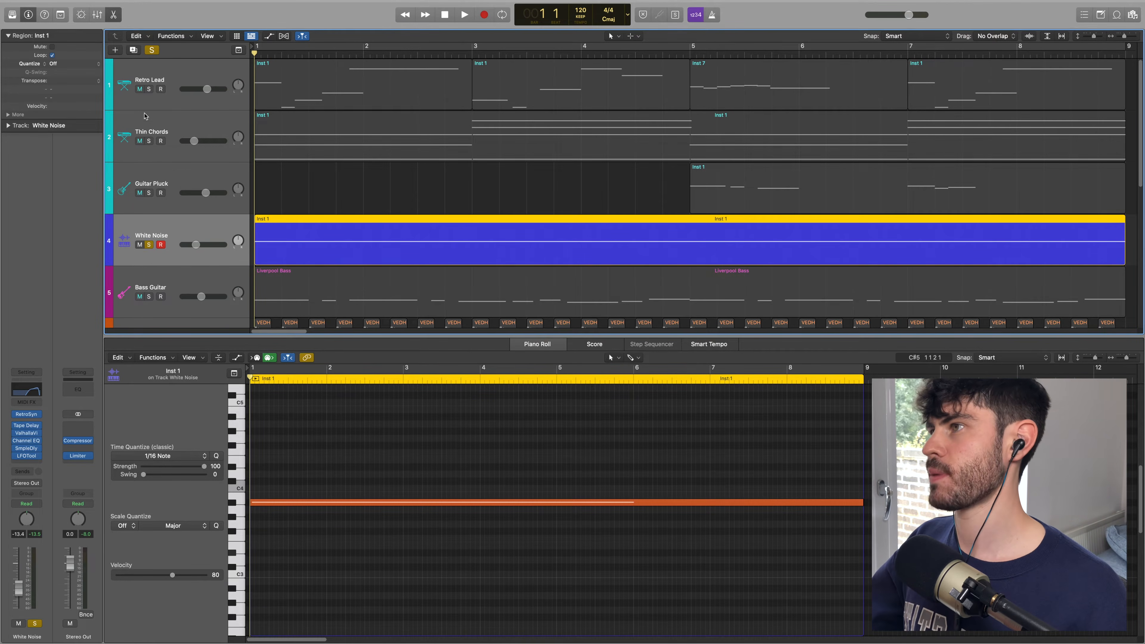
Step: Clear the solo and lower the White Noise volume while playing the full mix, with the piano roll closed
left_click(154, 50)
key("space")
left_click_drag(195, 244, 189, 245)
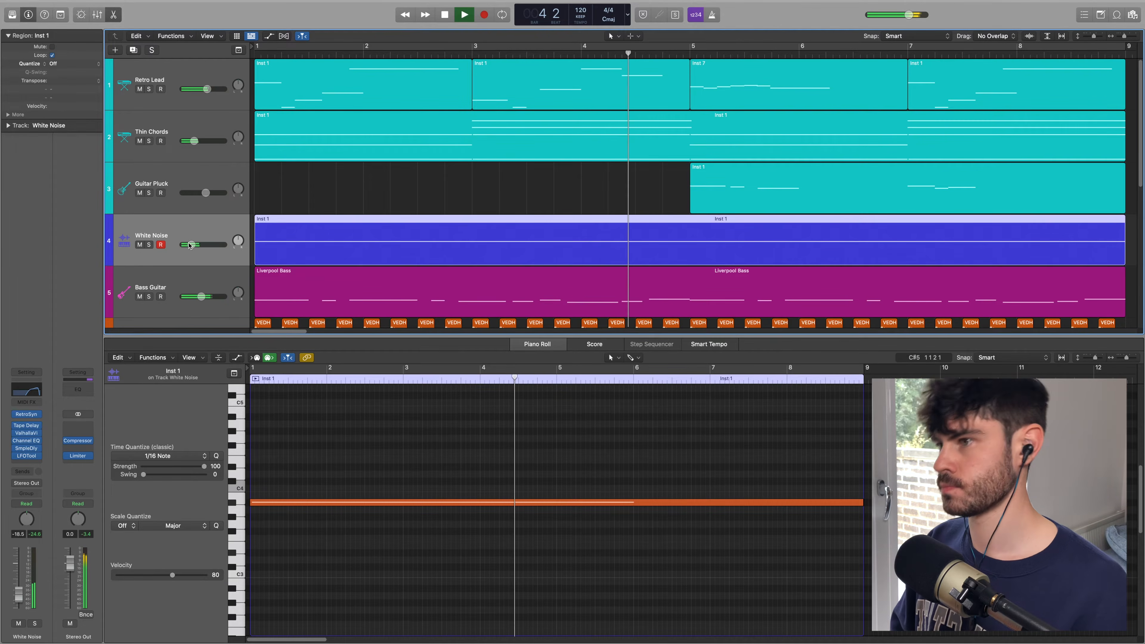
key("x")
key("x")
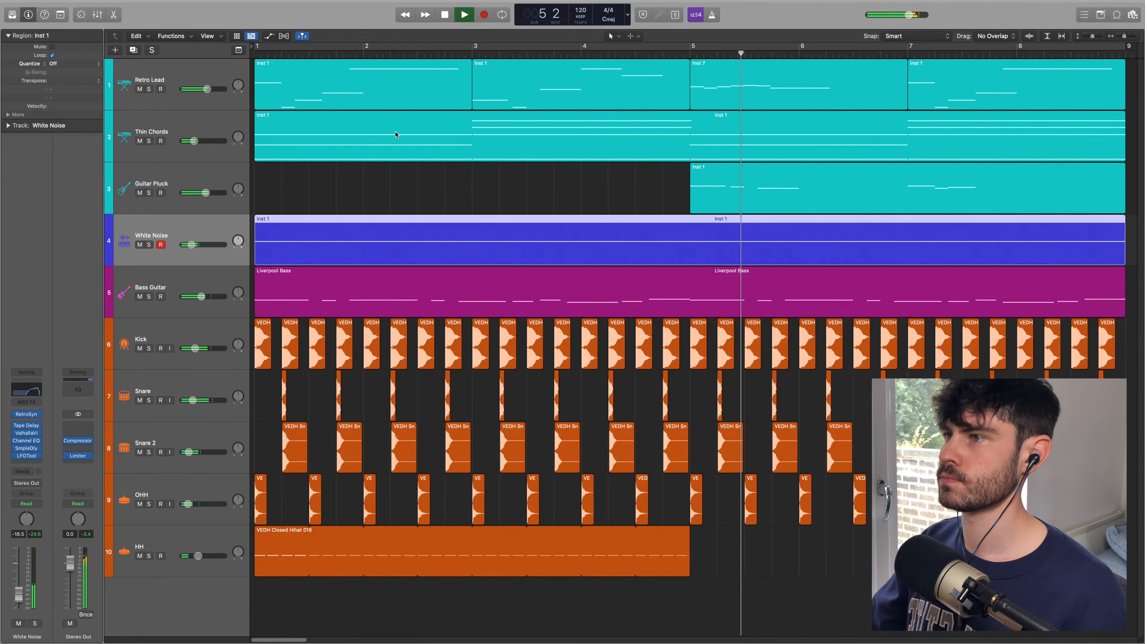
key("space")
Step: Solo the Bass Guitar track, return to bar 1 and show the Liverpool Bass region's notes in the piano roll
left_click(149, 285)
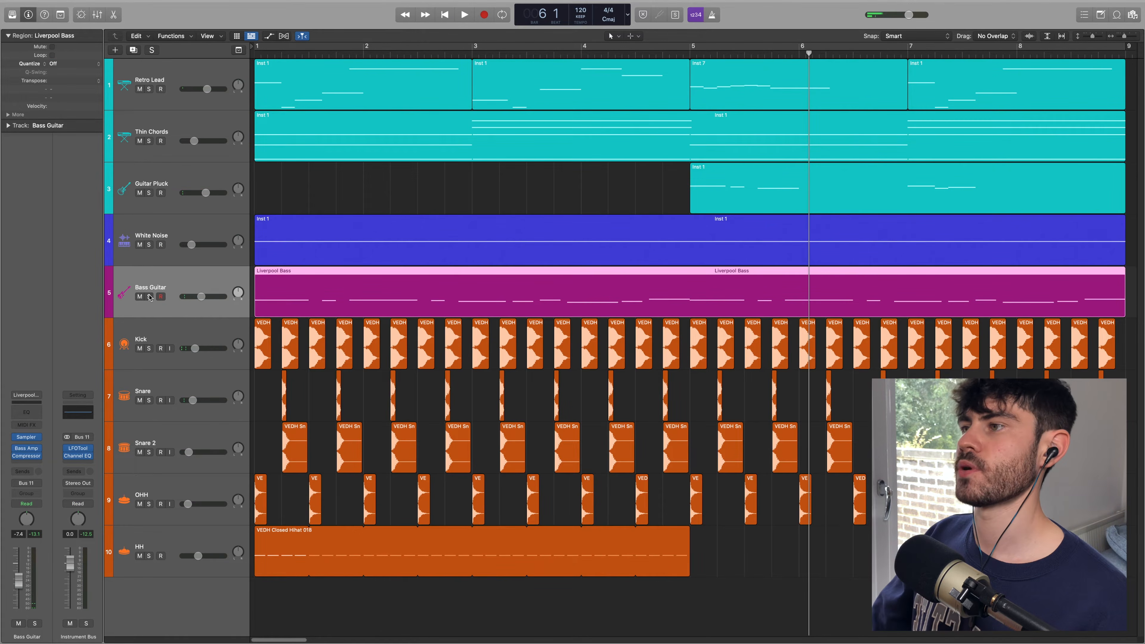
left_click(149, 297)
key("Return")
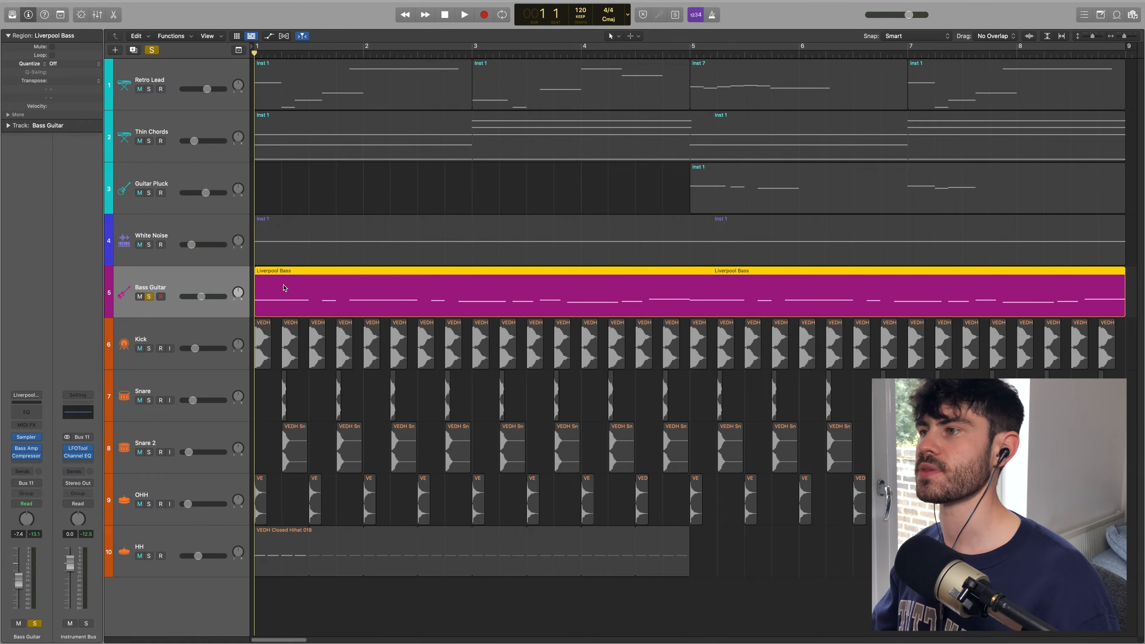
double_click(284, 288)
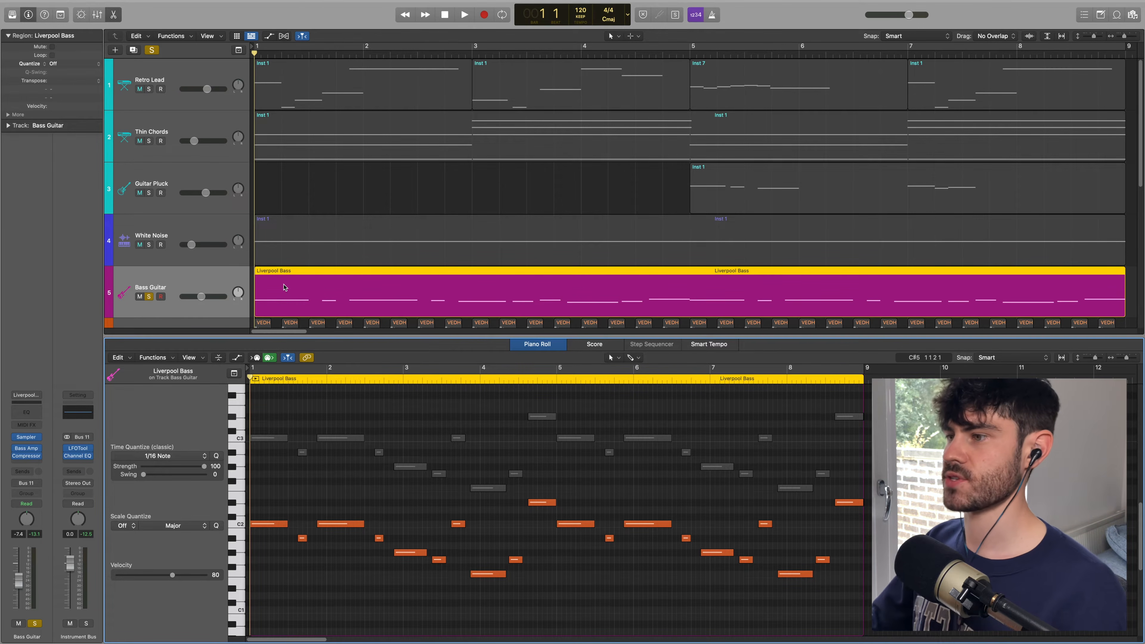
Step: Play the soloed Bass Guitar while raising its volume, settling it at -3.5 dB, and return to bar 1
key("space")
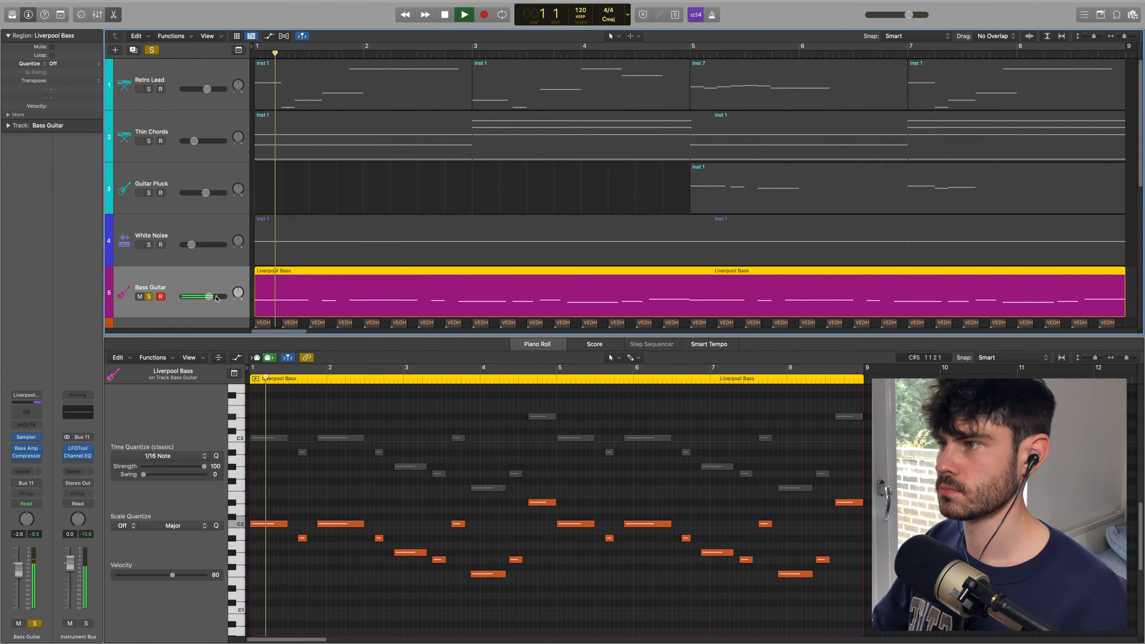
left_click_drag(198, 297, 211, 297)
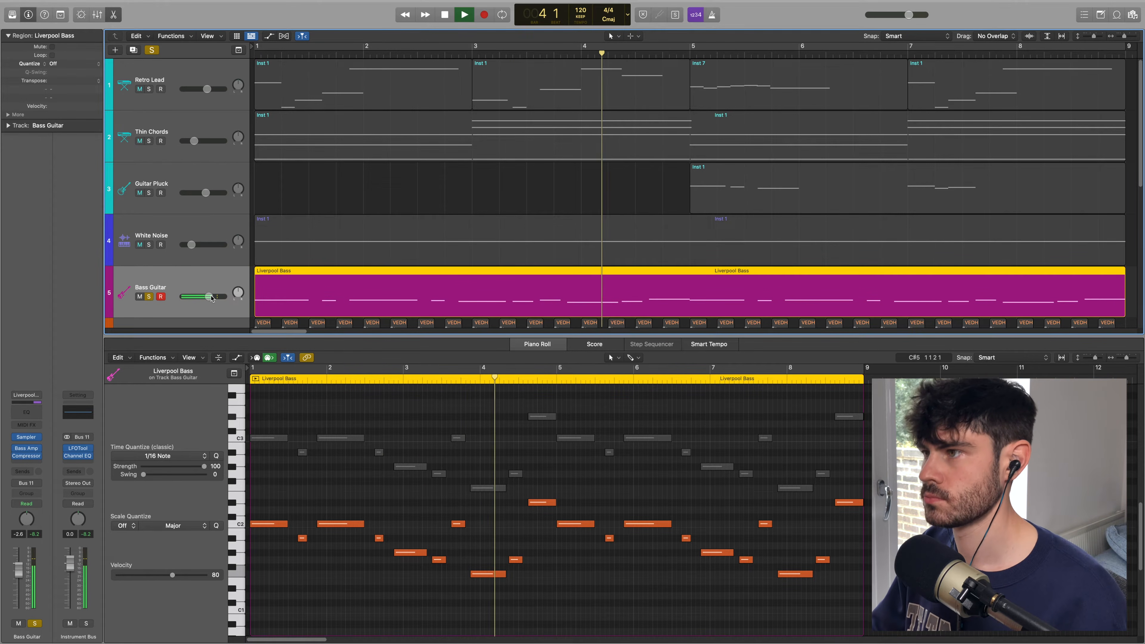
left_click_drag(211, 298, 208, 297)
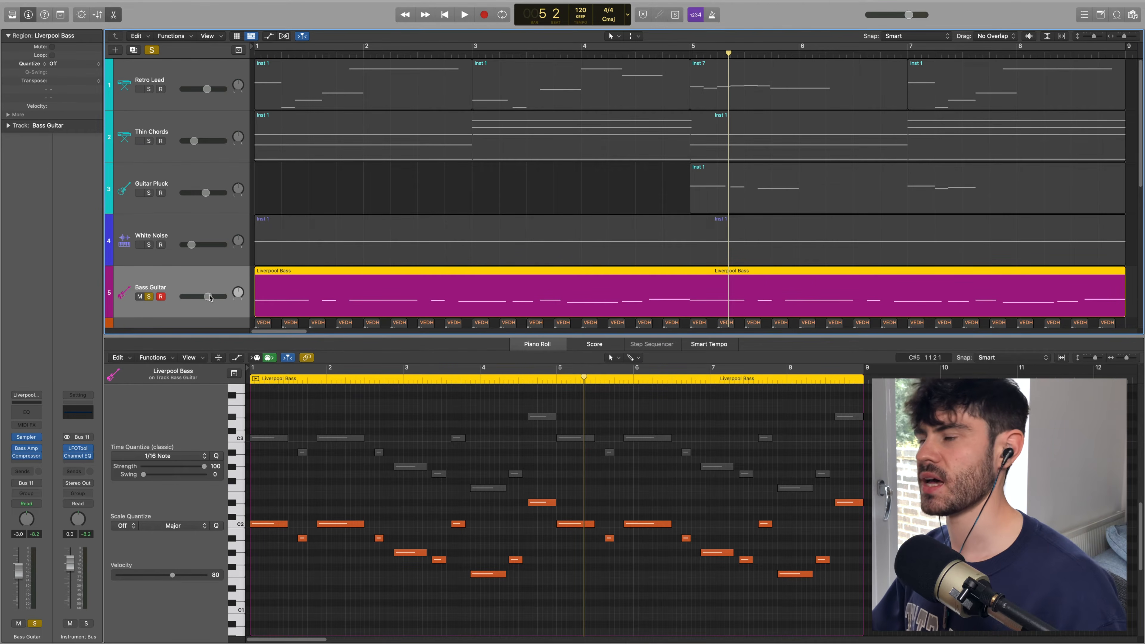
left_click(211, 298)
left_click_drag(207, 297, 208, 297)
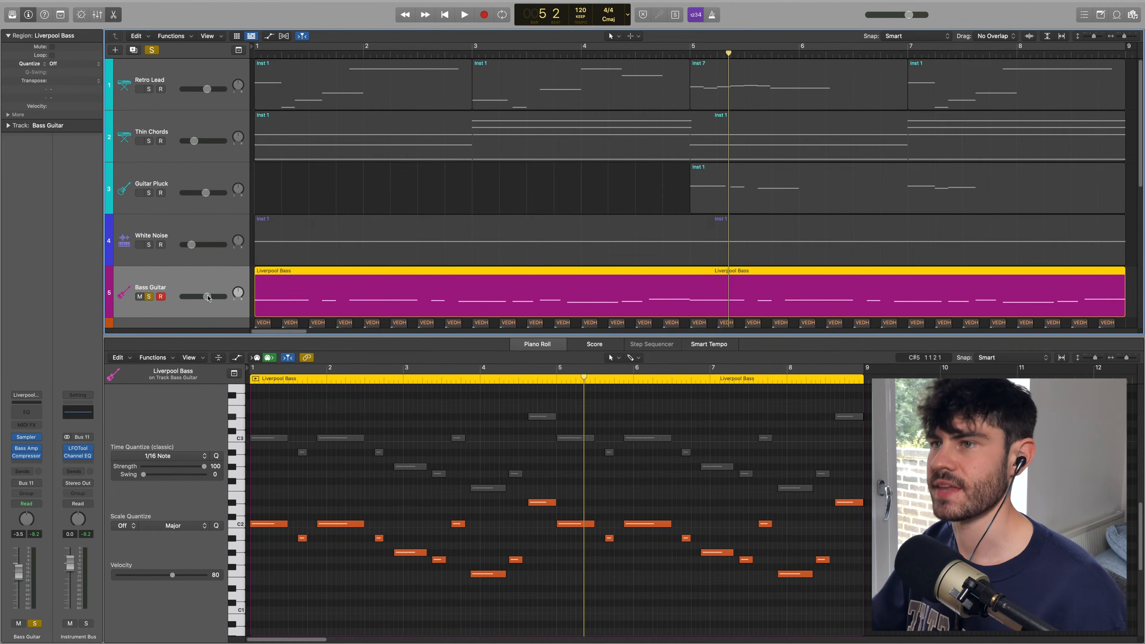
key("Return")
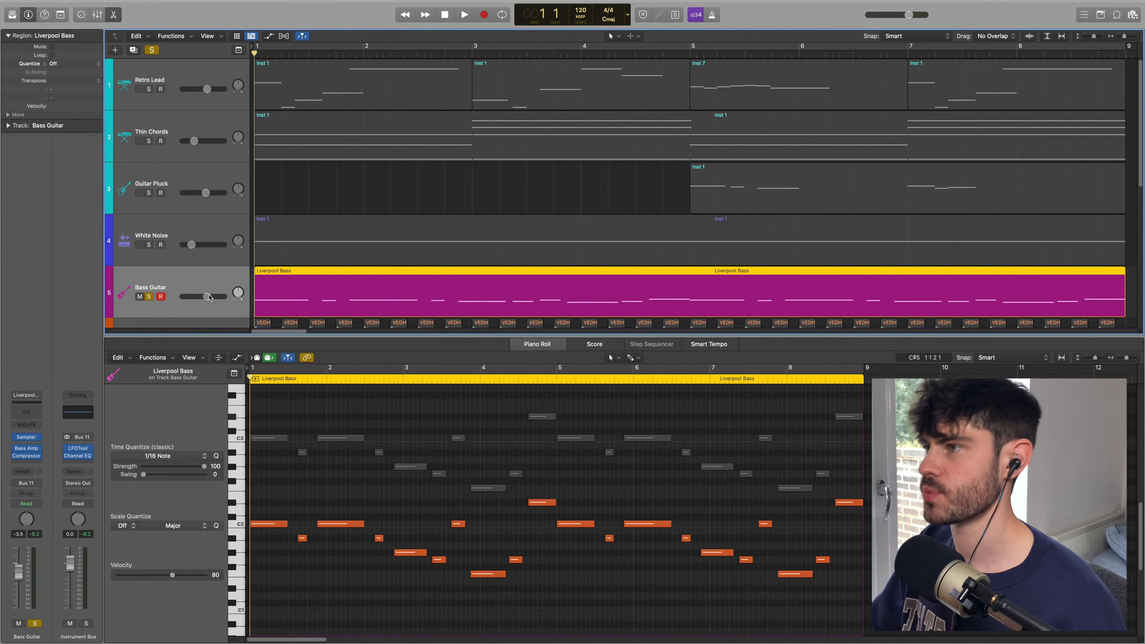
Step: Inspect the Bass Guitar's Liverpool Sampler instrument and its Bass Amp Designer settings
mouse_move(29, 441)
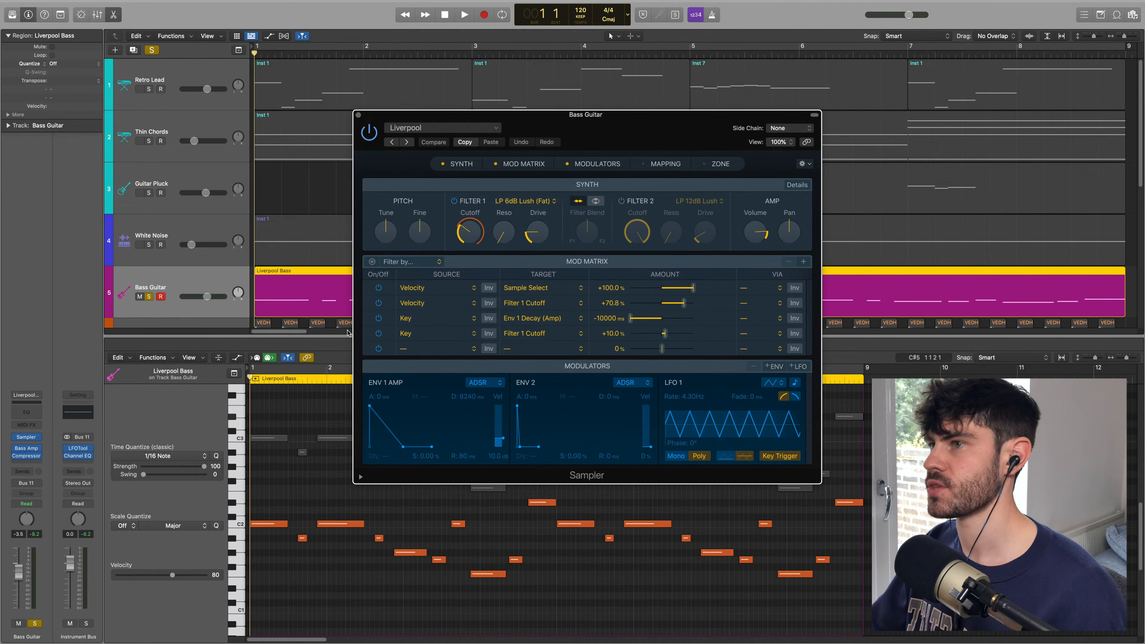
mouse_move(555, 119)
left_mouse_down()
mouse_move(457, 141)
mouse_move(541, 100)
left_mouse_up()
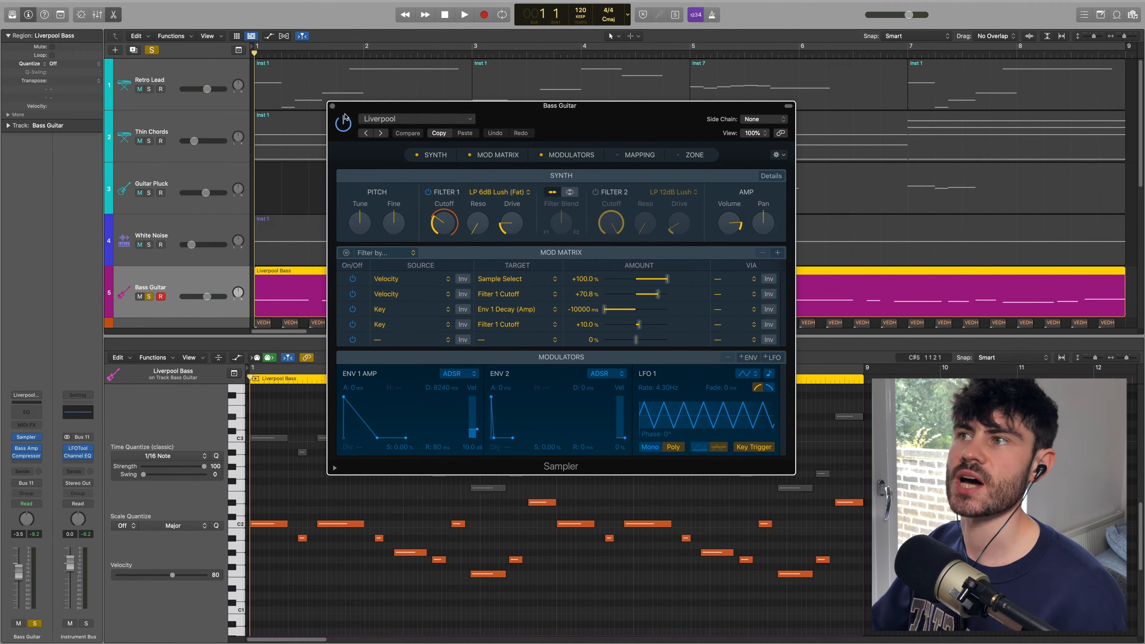
left_click(333, 107)
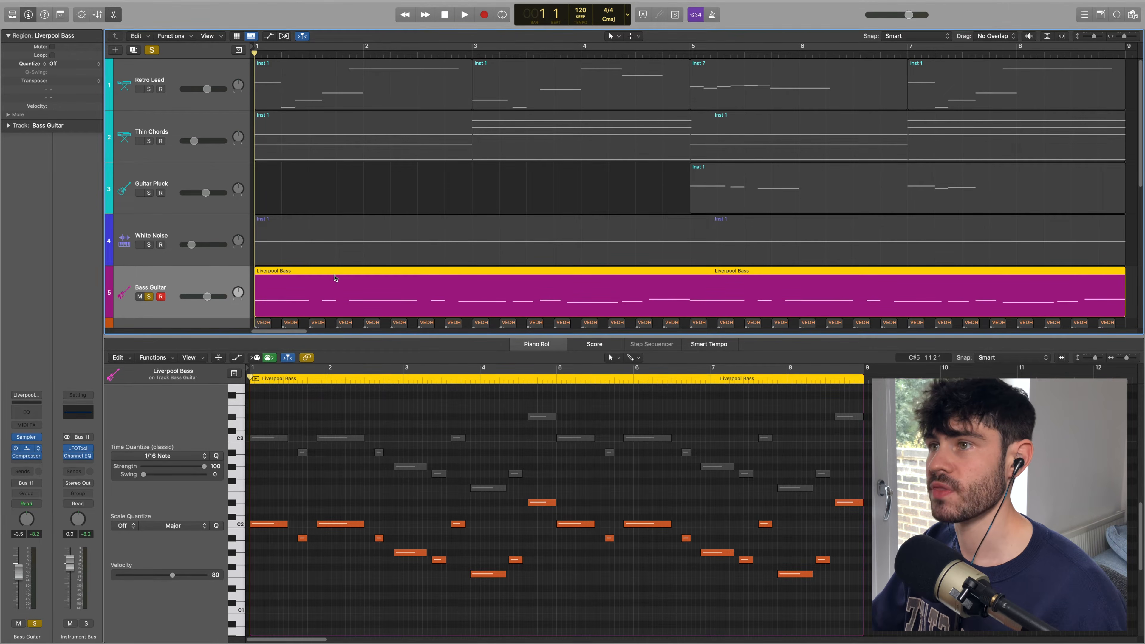
left_click_drag(530, 117, 484, 176)
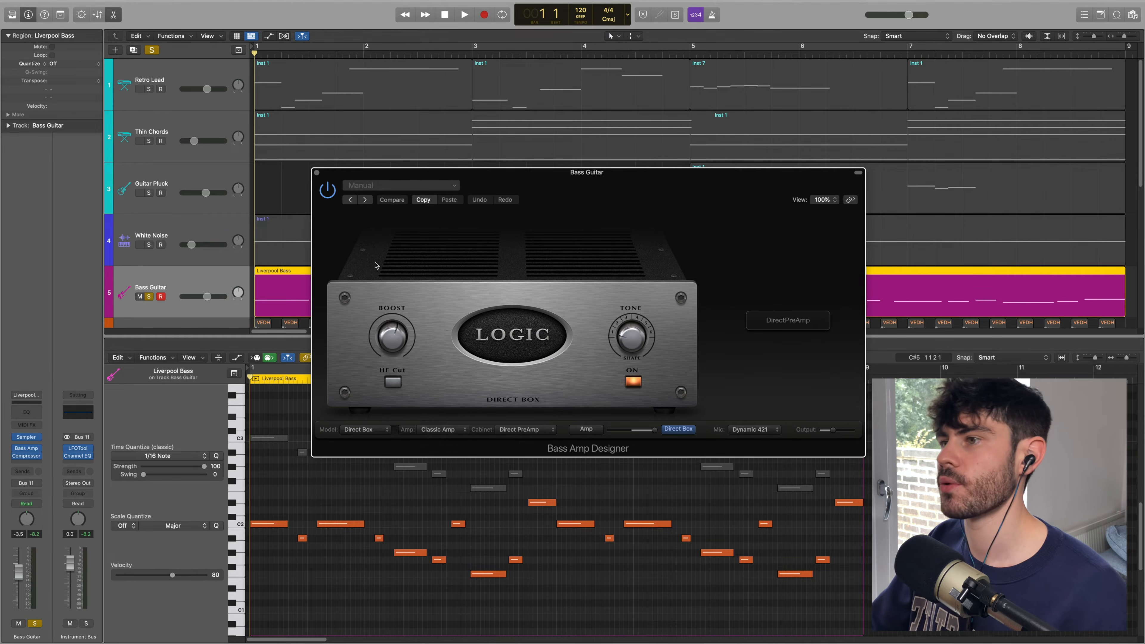
left_click(317, 174)
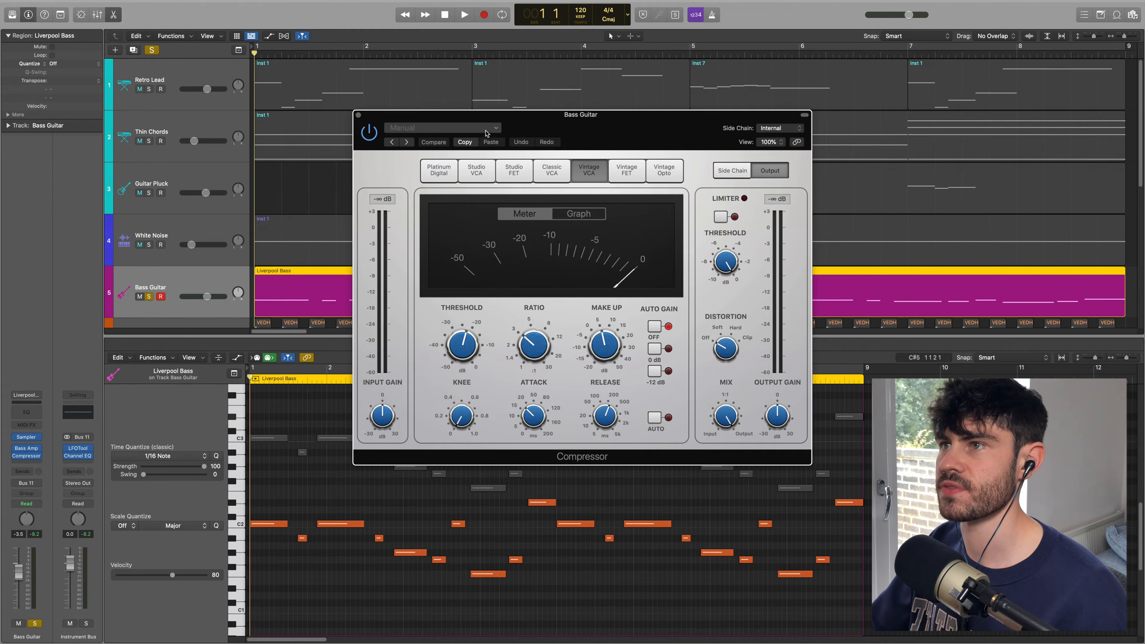
Step: Inspect the Bass Guitar's Compressor while playing the soloed track, with the plug-in window closed at the end
left_click(489, 127)
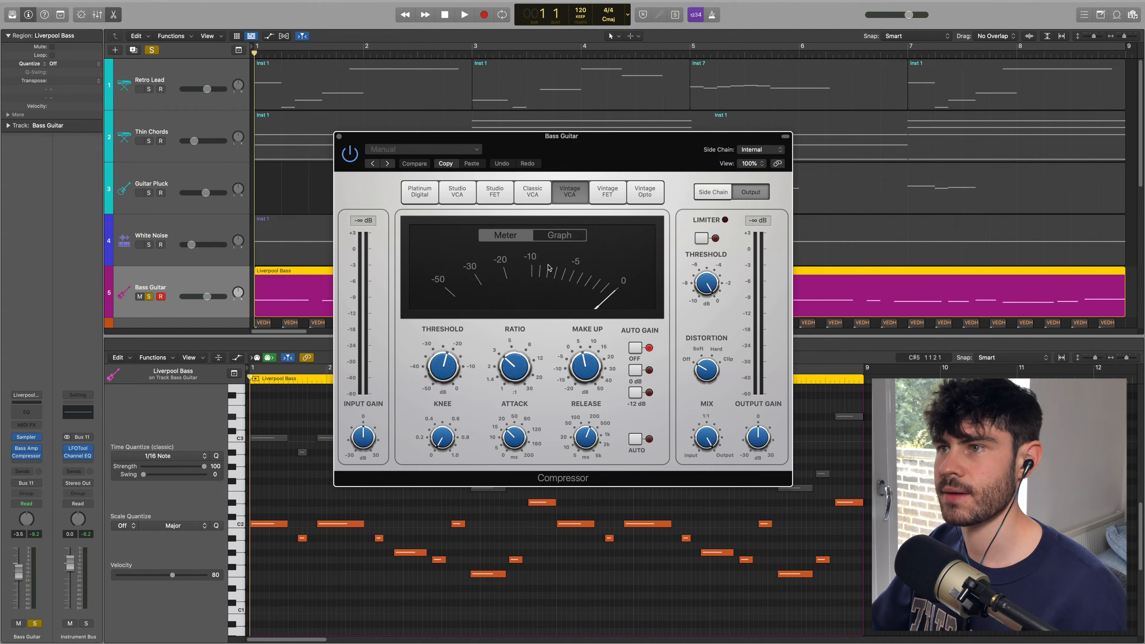
key("space")
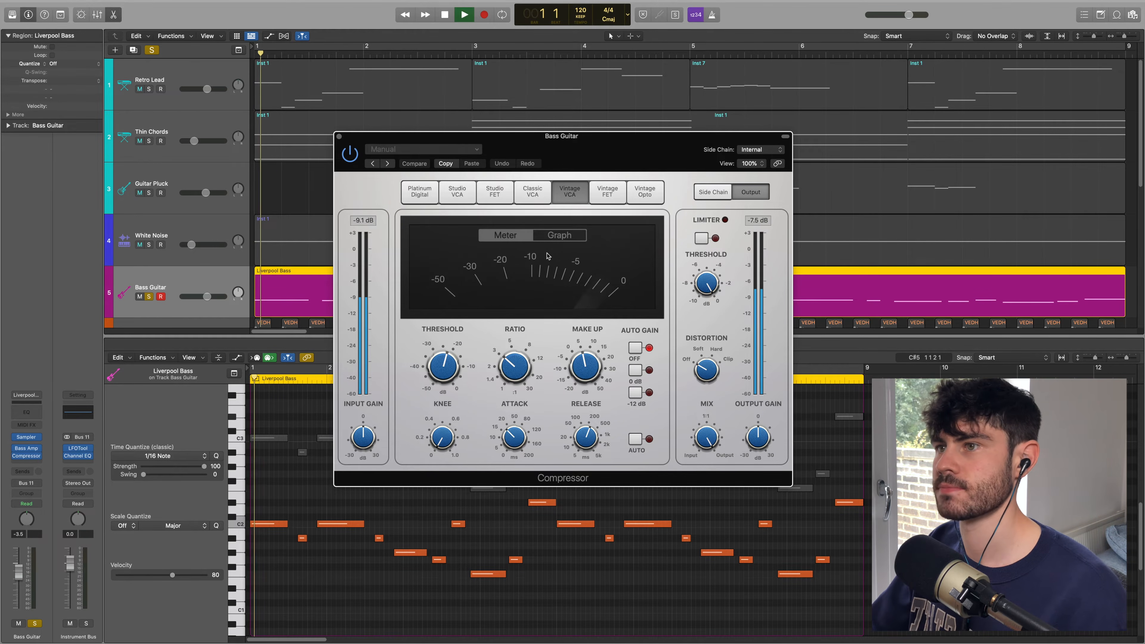
key("space")
left_click(340, 136)
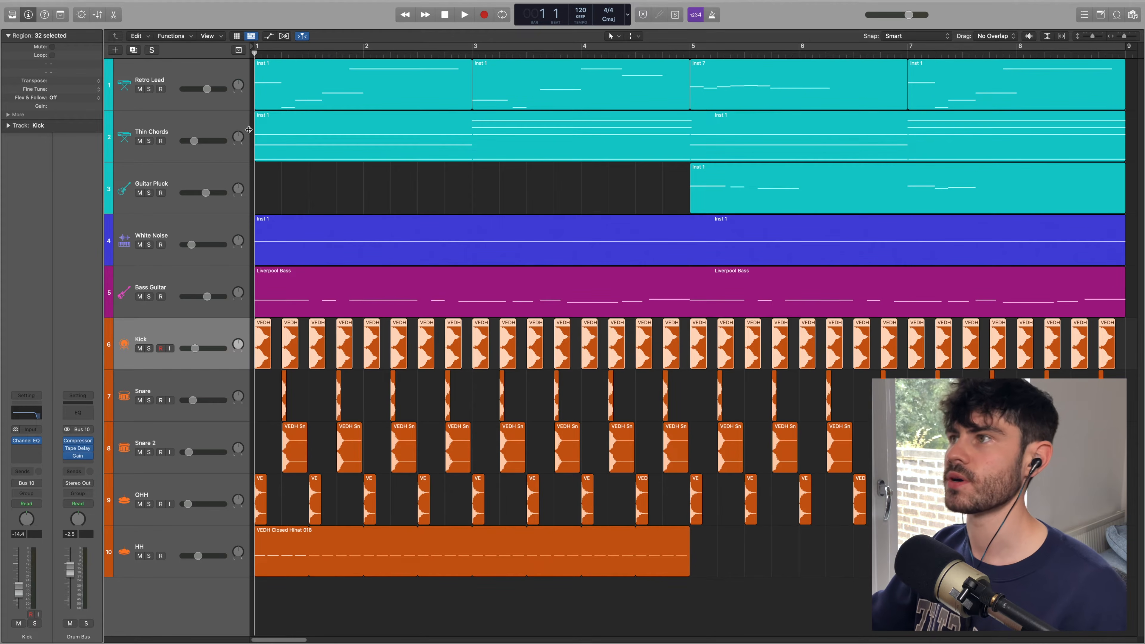
Step: Solo the five tracks from Retro Lead to Bass Guitar and play them while slightly lowering the Bass Guitar, White Noise and Guitar Pluck volumes
left_click_drag(150, 89, 153, 287)
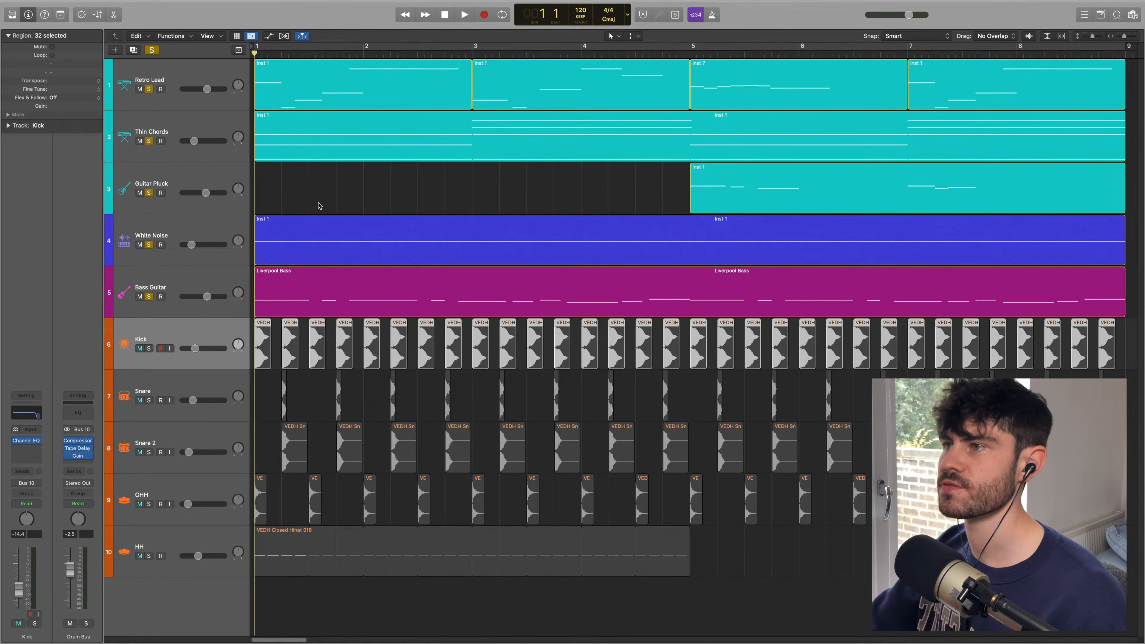
key("space")
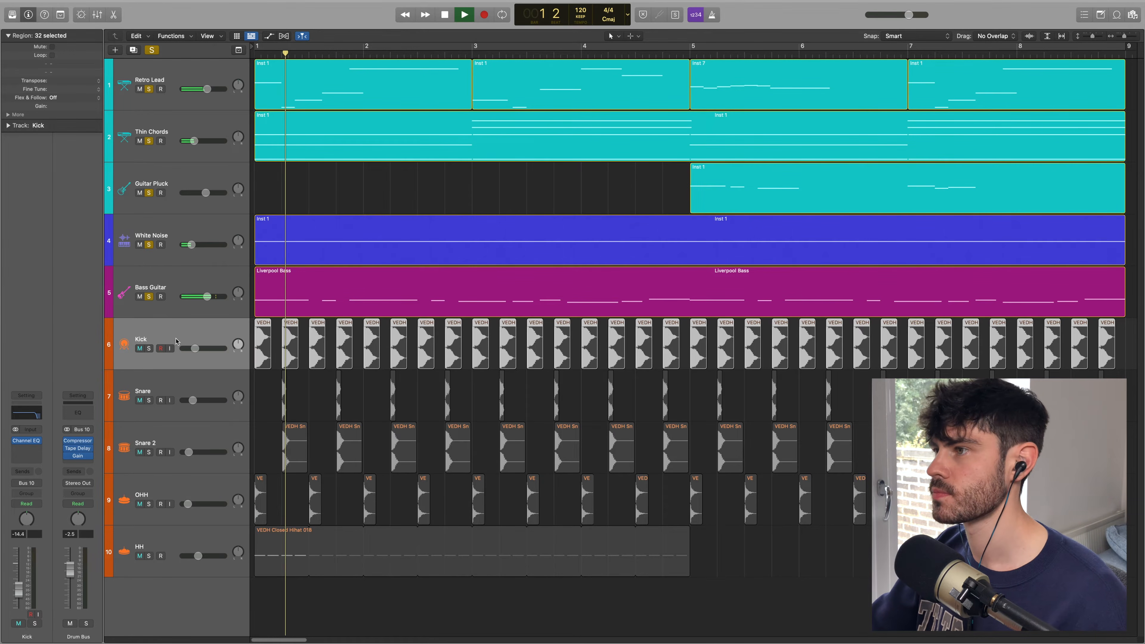
left_click(207, 297)
left_click_drag(207, 296, 205, 296)
left_click_drag(192, 245, 189, 245)
left_click(207, 297)
left_click_drag(206, 297, 204, 296)
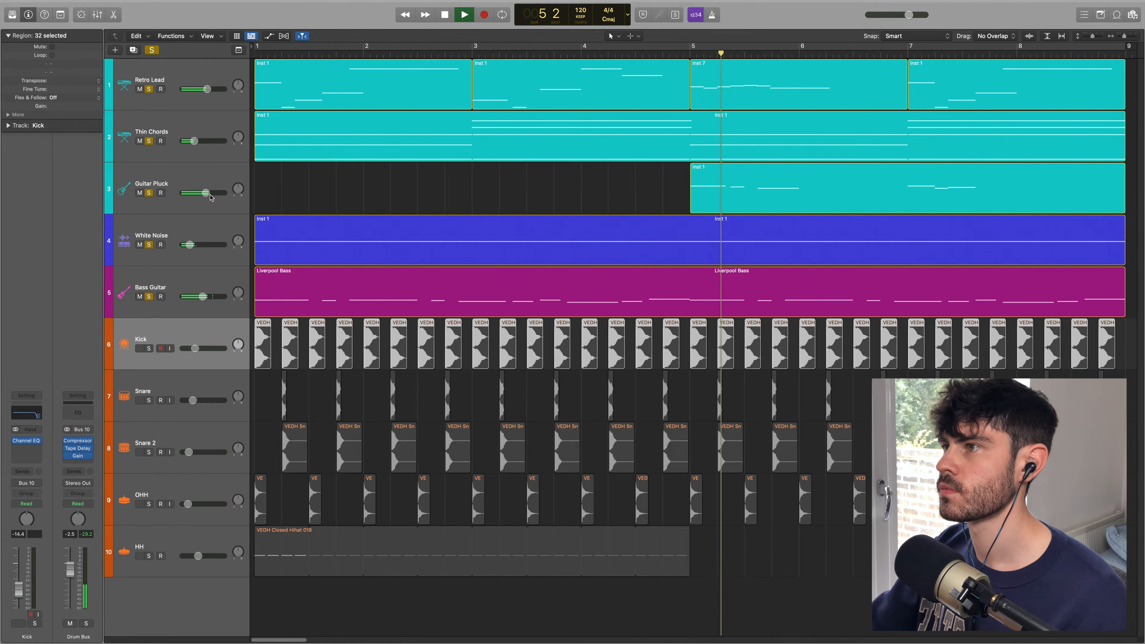
left_click_drag(206, 193, 204, 192)
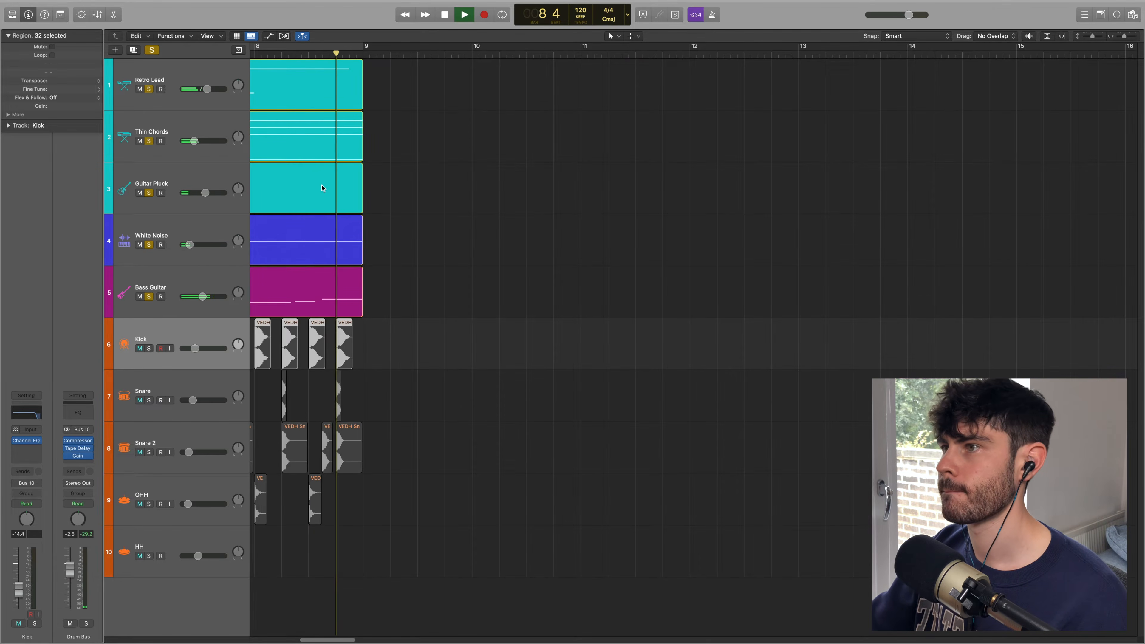
key("space")
Step: Clear the melodic solos, solo the five drum tracks from Kick to HH and play the drums from bar 1
left_click(152, 50)
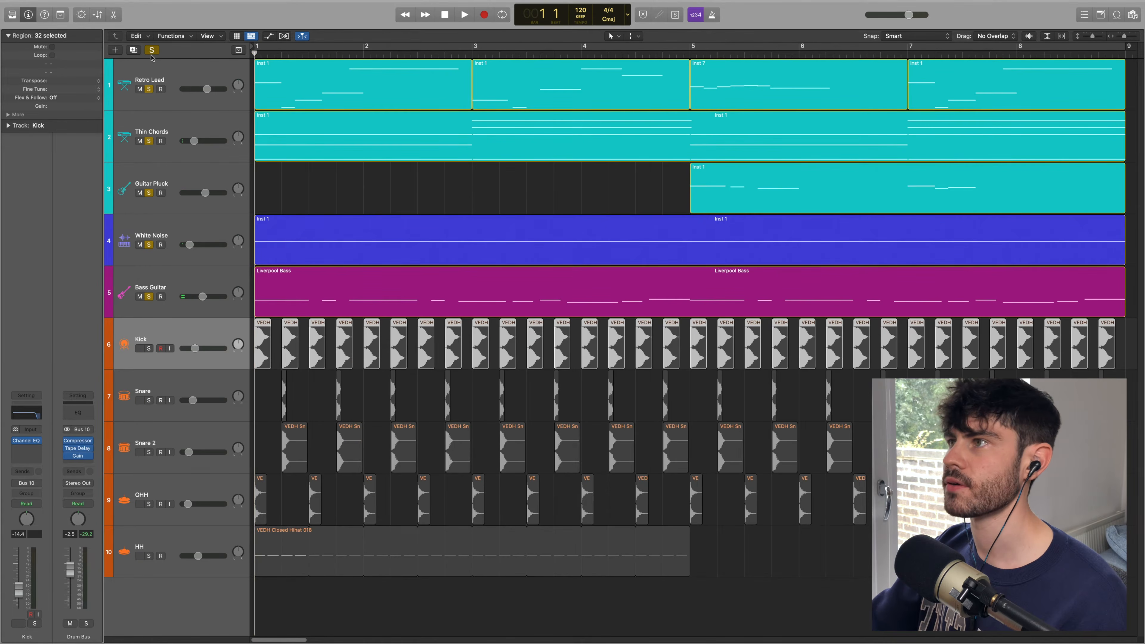
left_click_drag(149, 348, 149, 556)
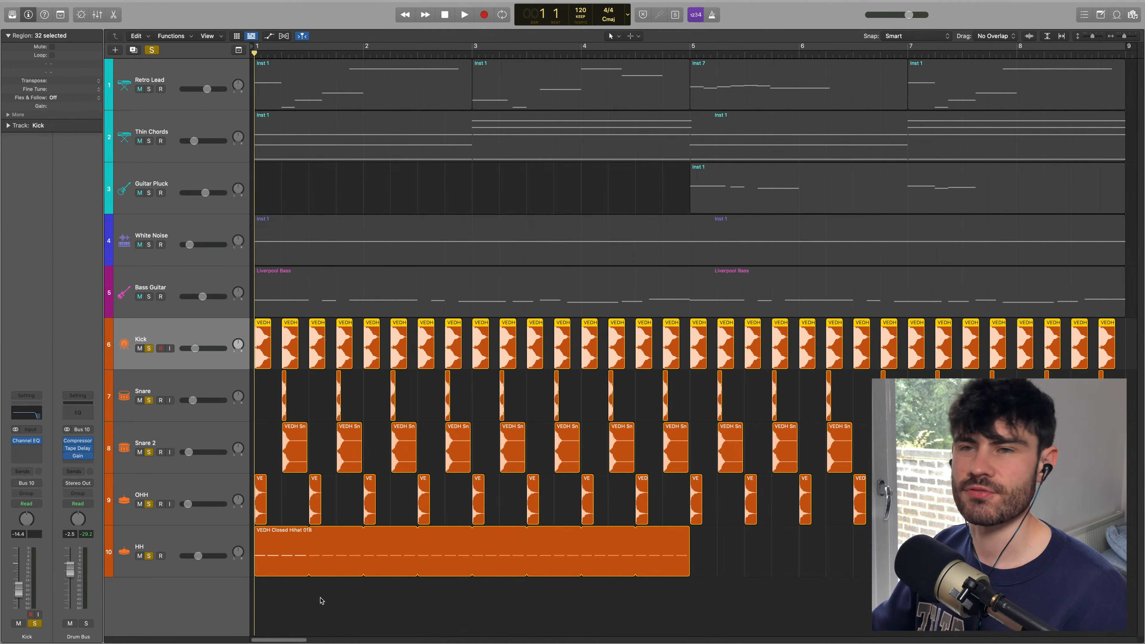
key("space")
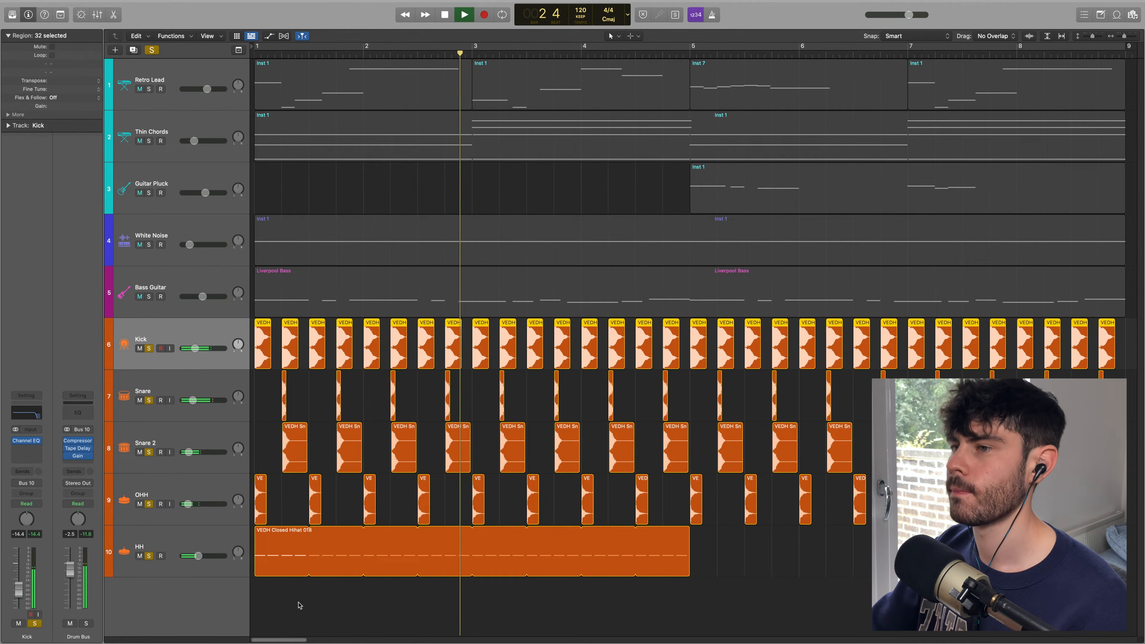
key("space")
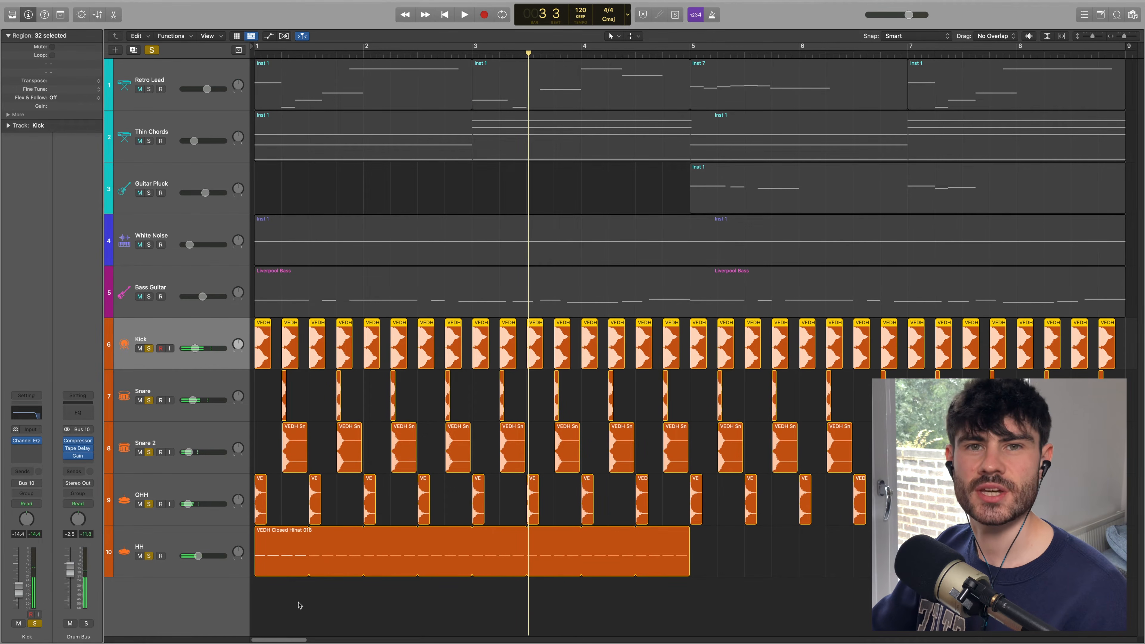
key("Return")
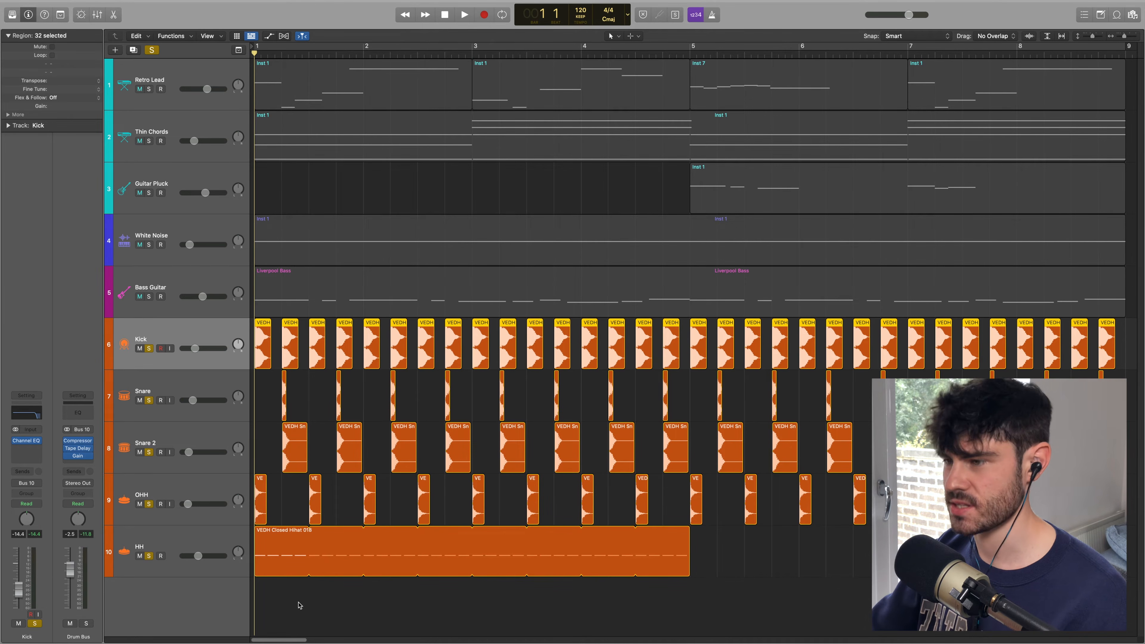
key("space")
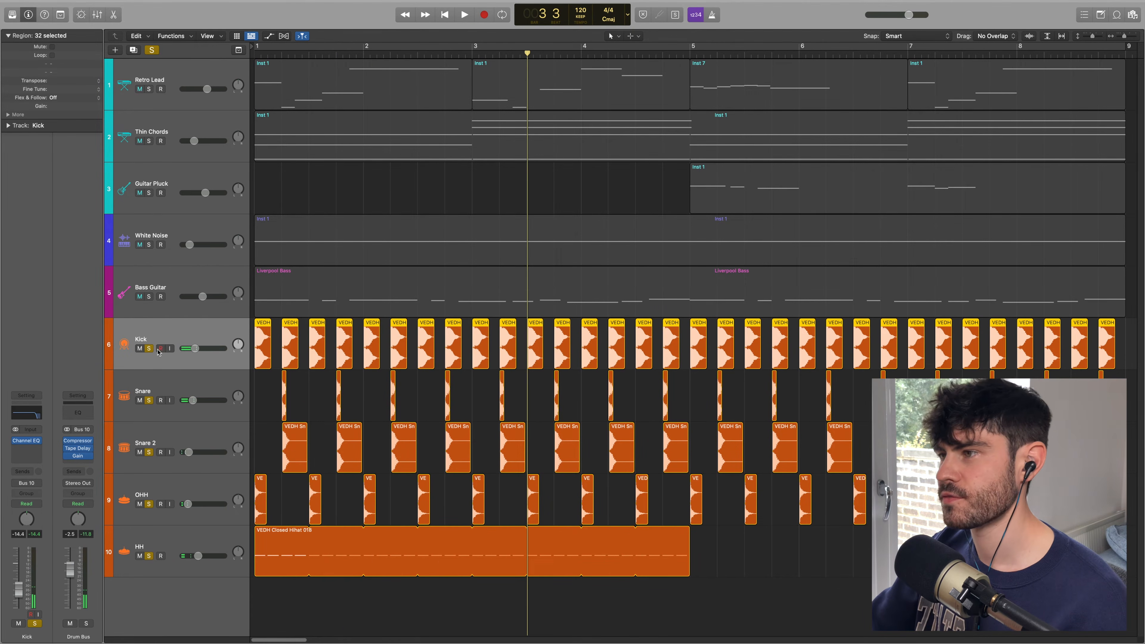
Step: Select the Kick track, leave only it soloed and play it from bar 1
left_click(152, 392)
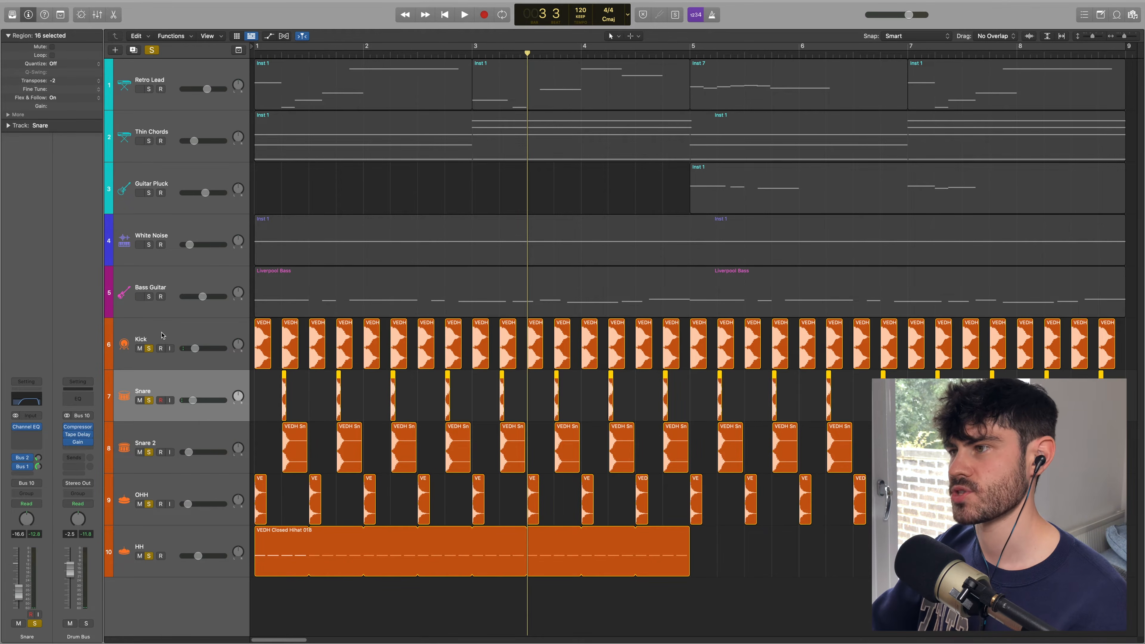
left_click(158, 342)
left_click_drag(149, 403, 165, 589)
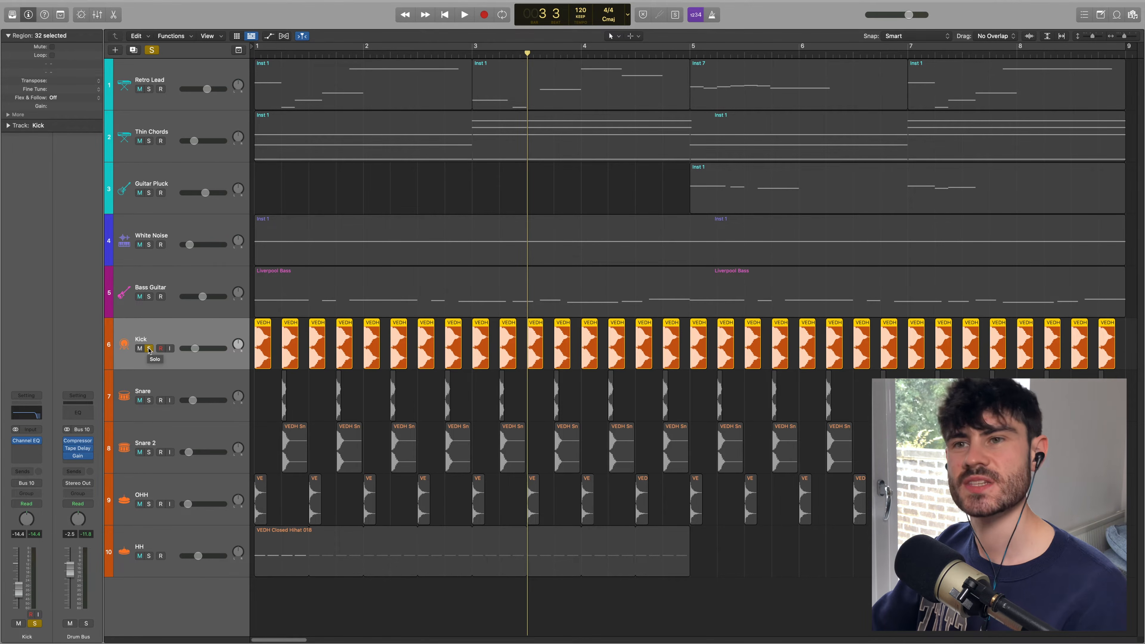
key("Return")
key("space")
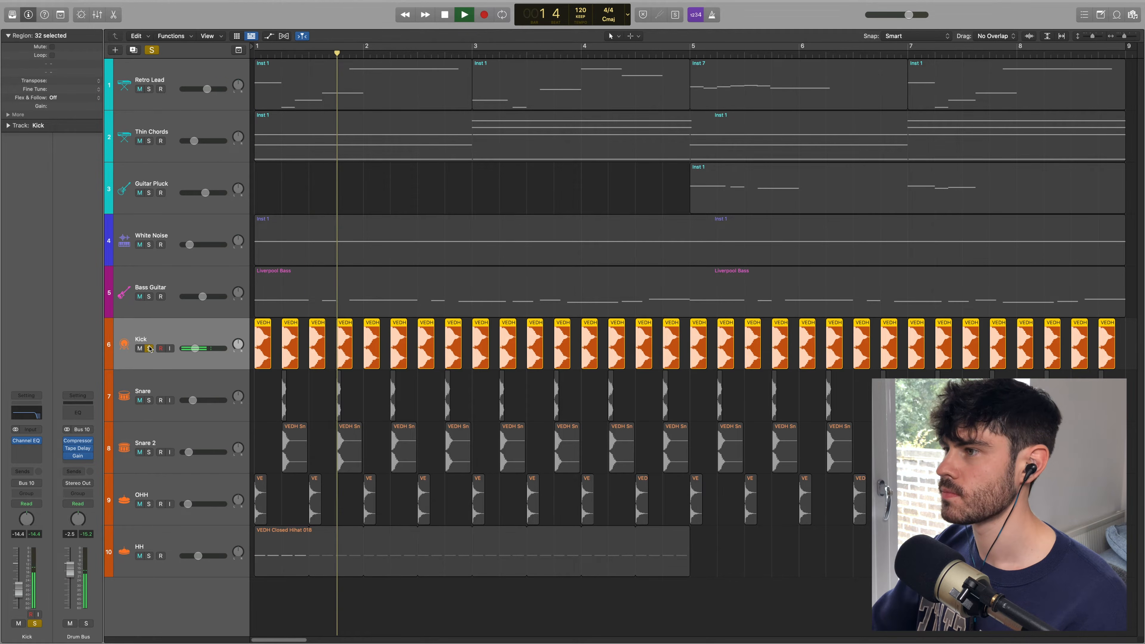
key("space")
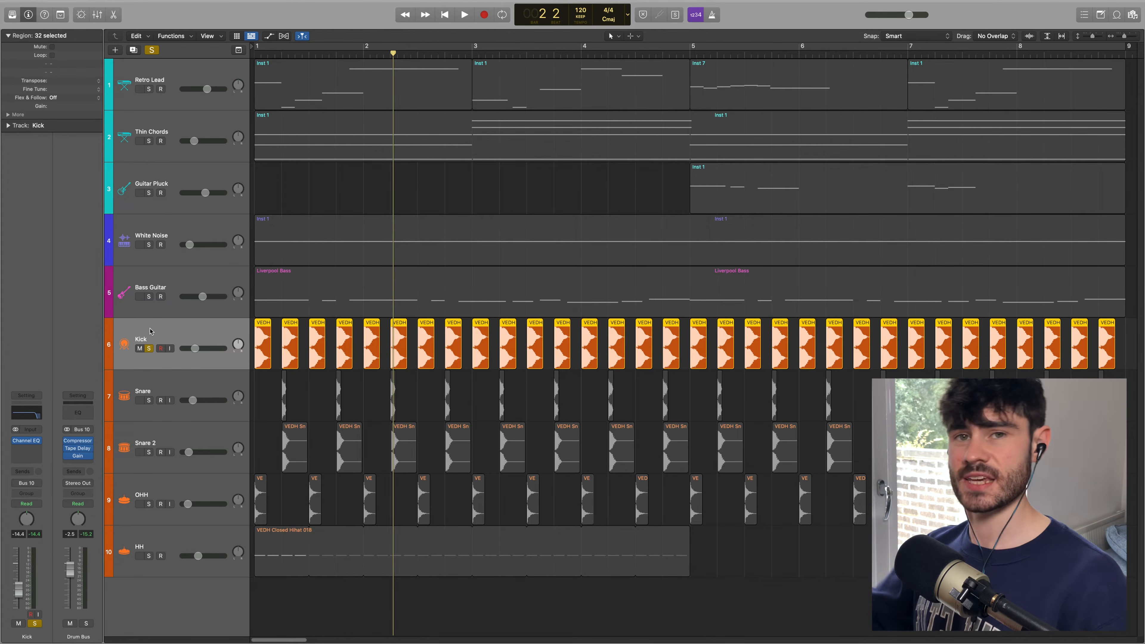
Step: Switch the solo from Kick to Snare, play it from bar 1 and select the Snare track
key("Return")
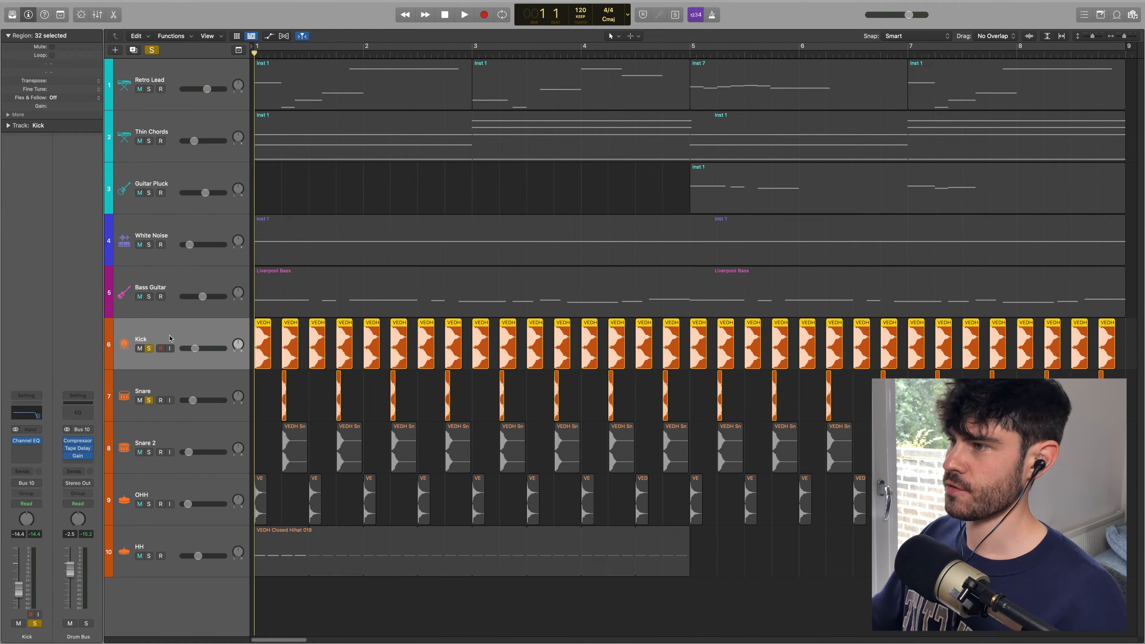
left_click(149, 349)
key("space")
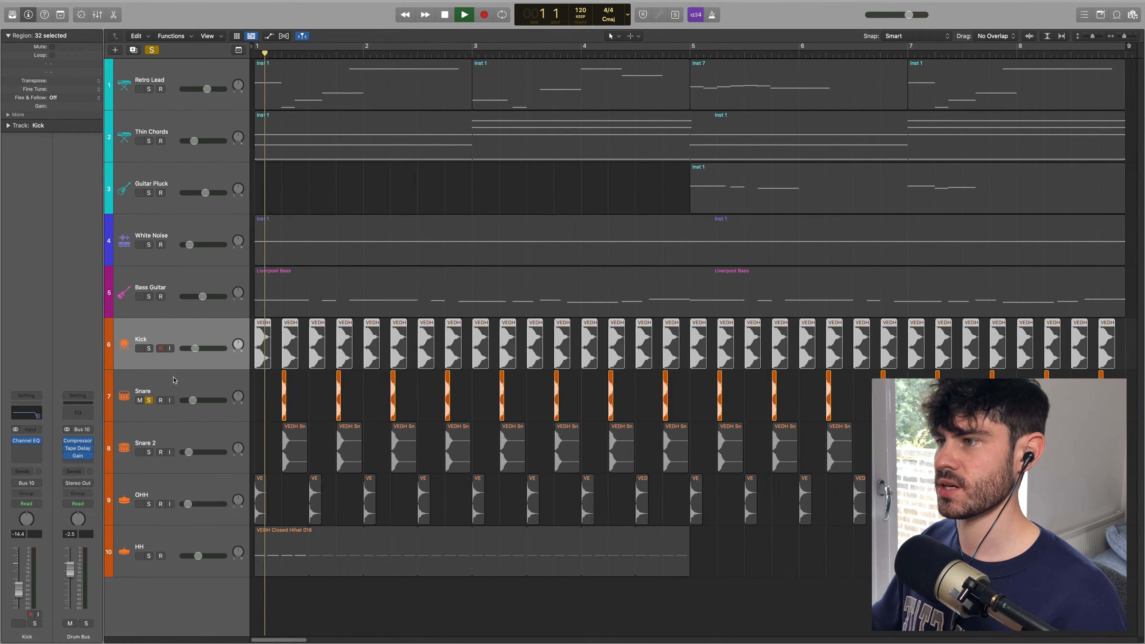
key("space")
left_click(161, 376)
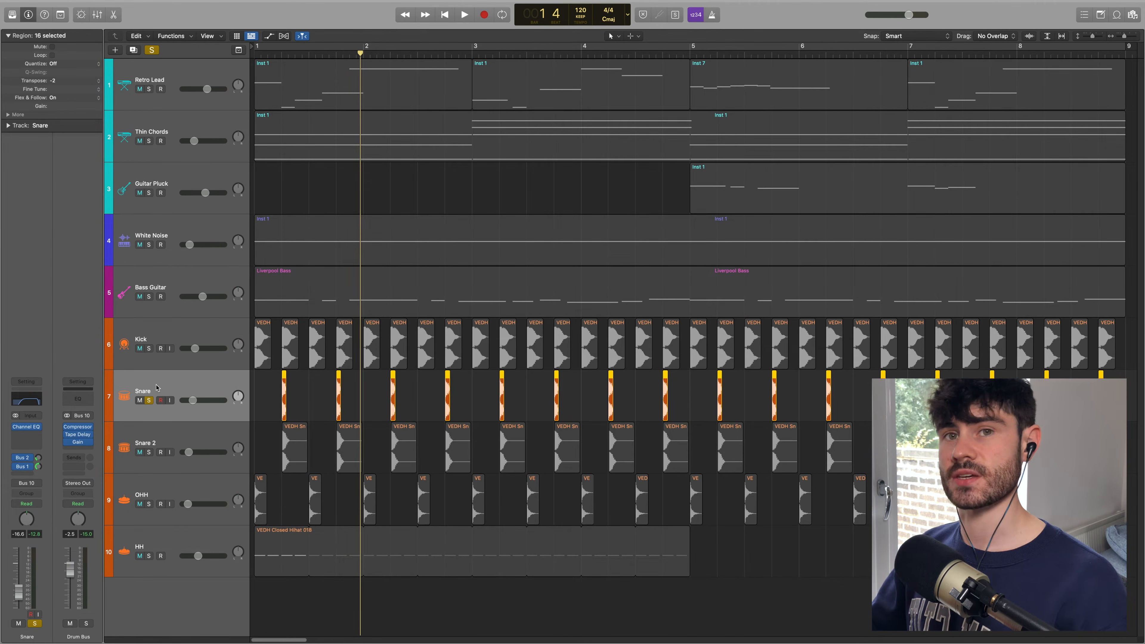
Step: Add Snare 2 to the solo and play both snares together from bar 1
left_click(148, 453)
key("space")
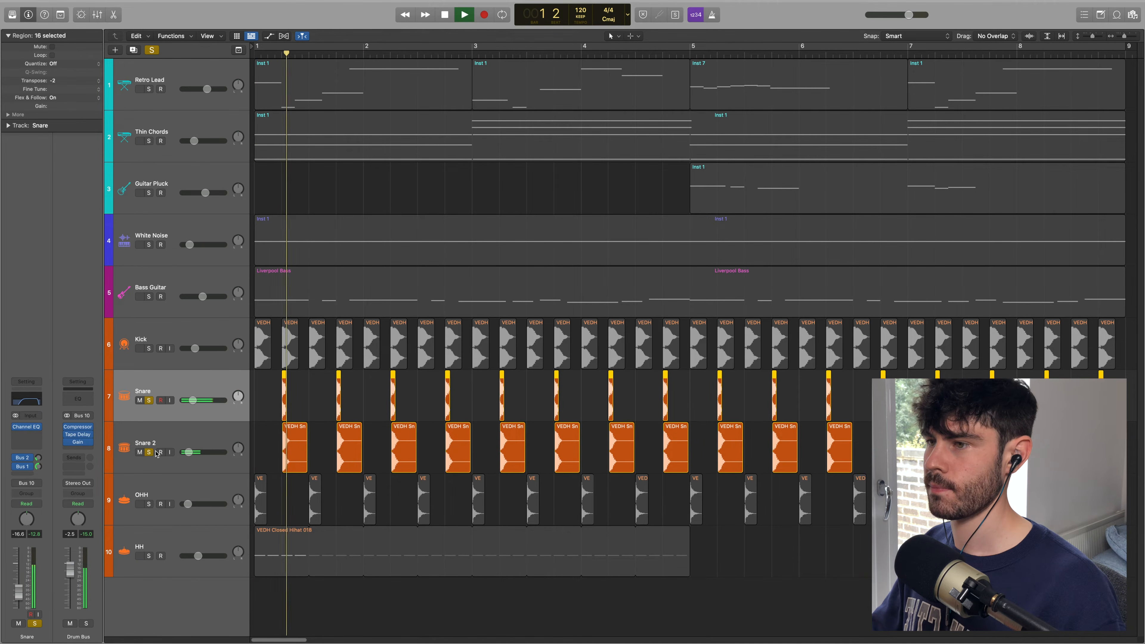
key("space")
key("Return")
key("space")
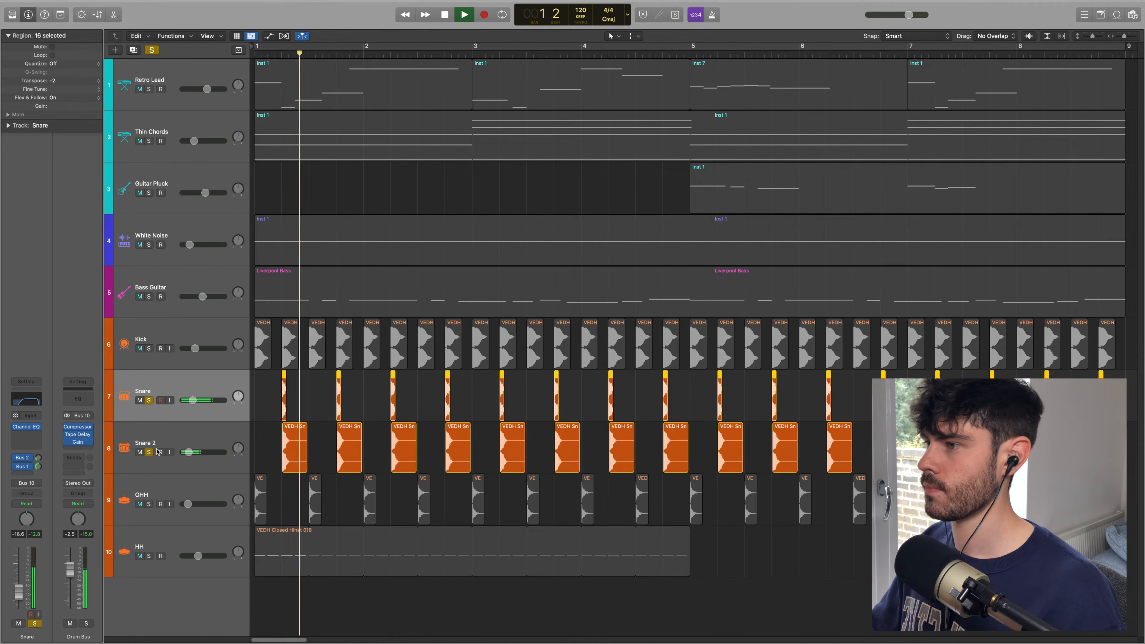
key("space")
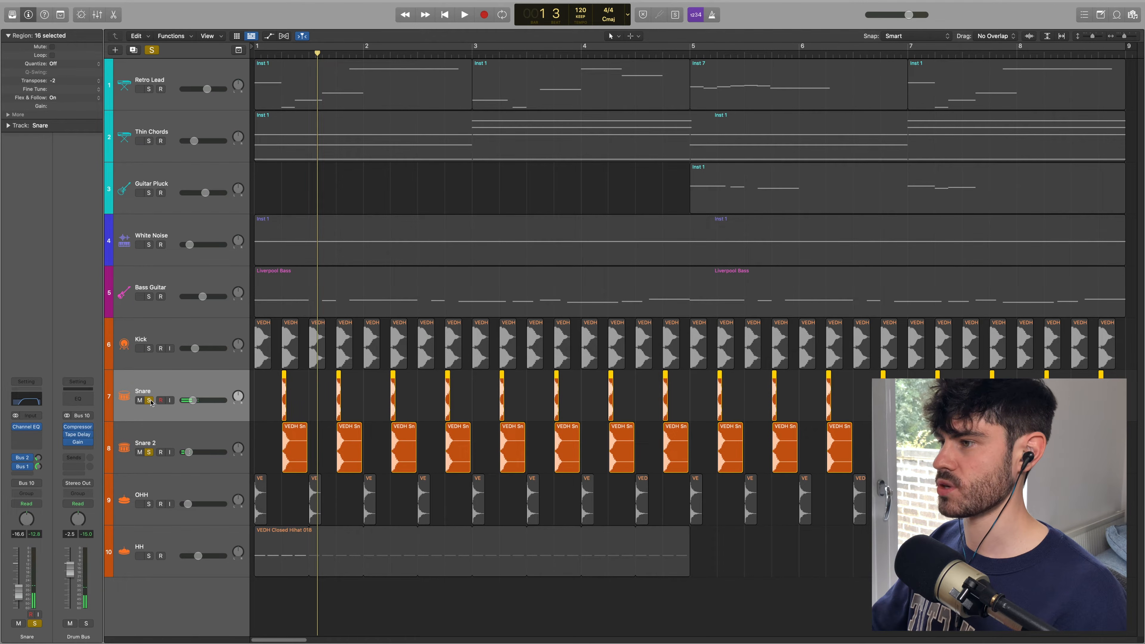
Step: Take Snare out of the solo and audition Snare 2 alone repeatedly from bar 1
left_click(149, 401)
key("Return")
key("space")
key("space")
key("Return")
key("space")
key("space")
key("Return")
Step: Switch the solo from Snare 2 back to Snare and play it on its own from bar 1
left_click(149, 402)
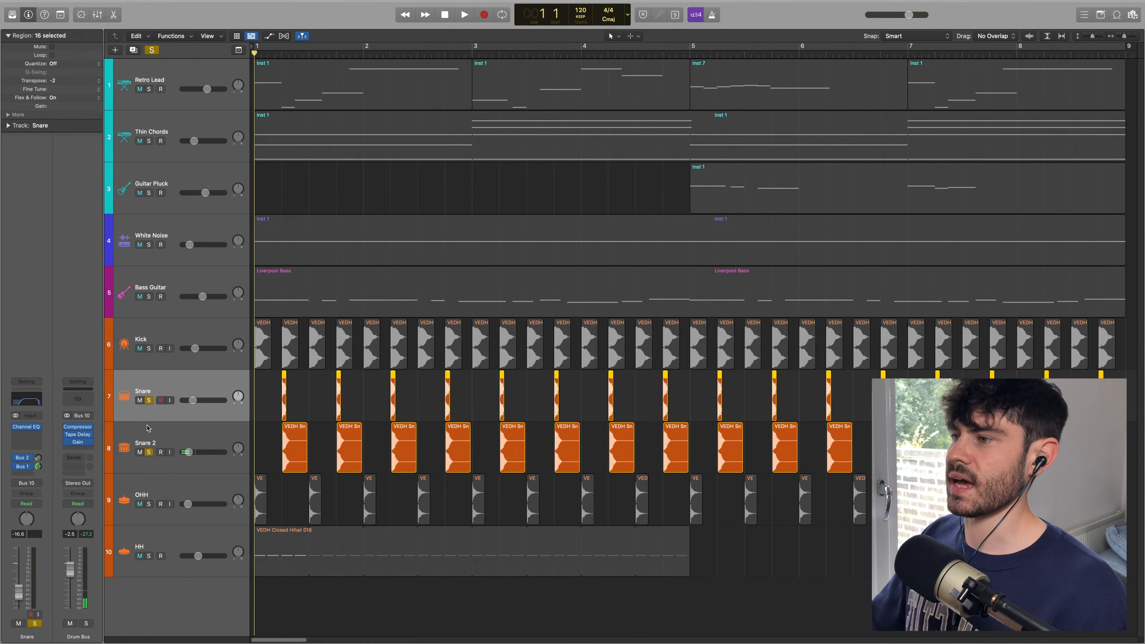
left_click(149, 453)
key("space")
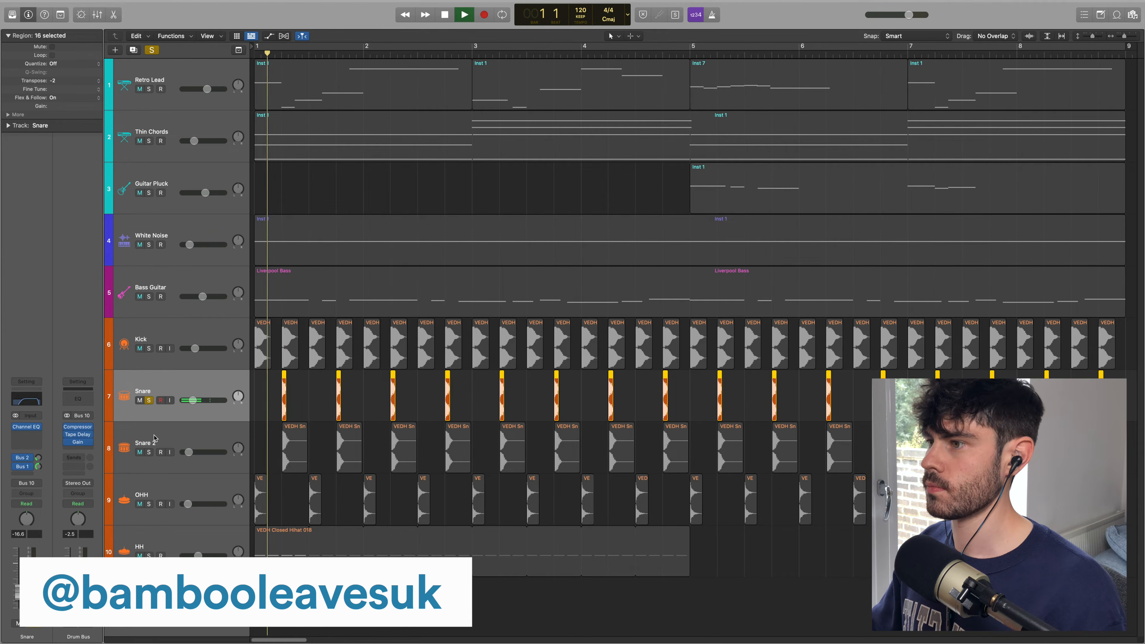
key("space")
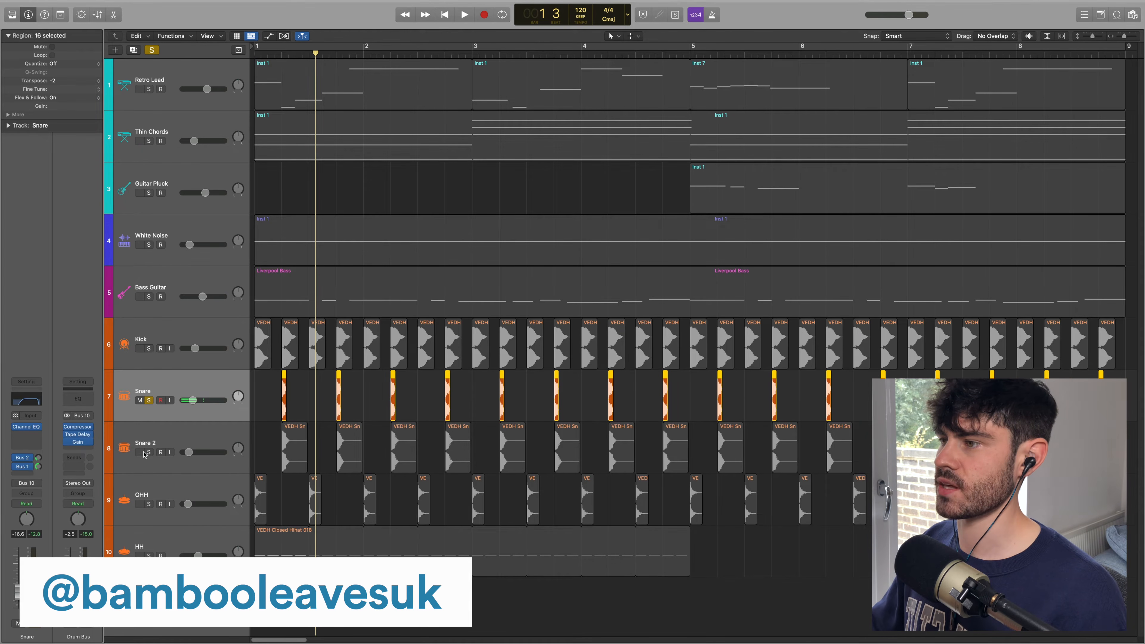
Step: Bring Snare 2 back into the solo, play the layered snares again and clear the solos
left_click(149, 452)
key("space")
key("space")
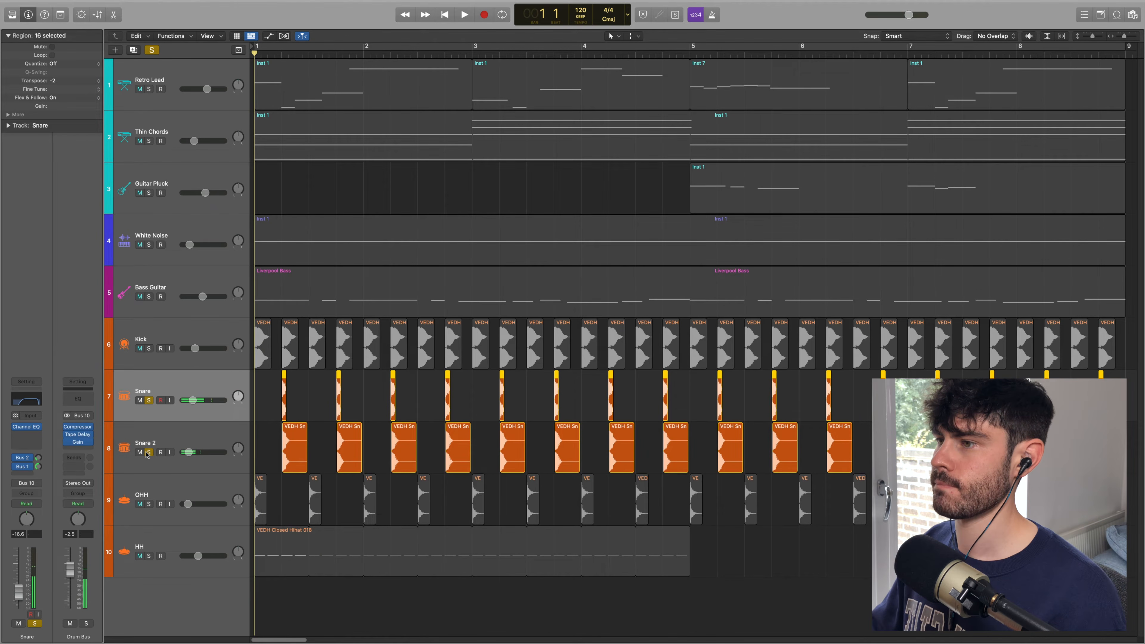
key("space")
key("space")
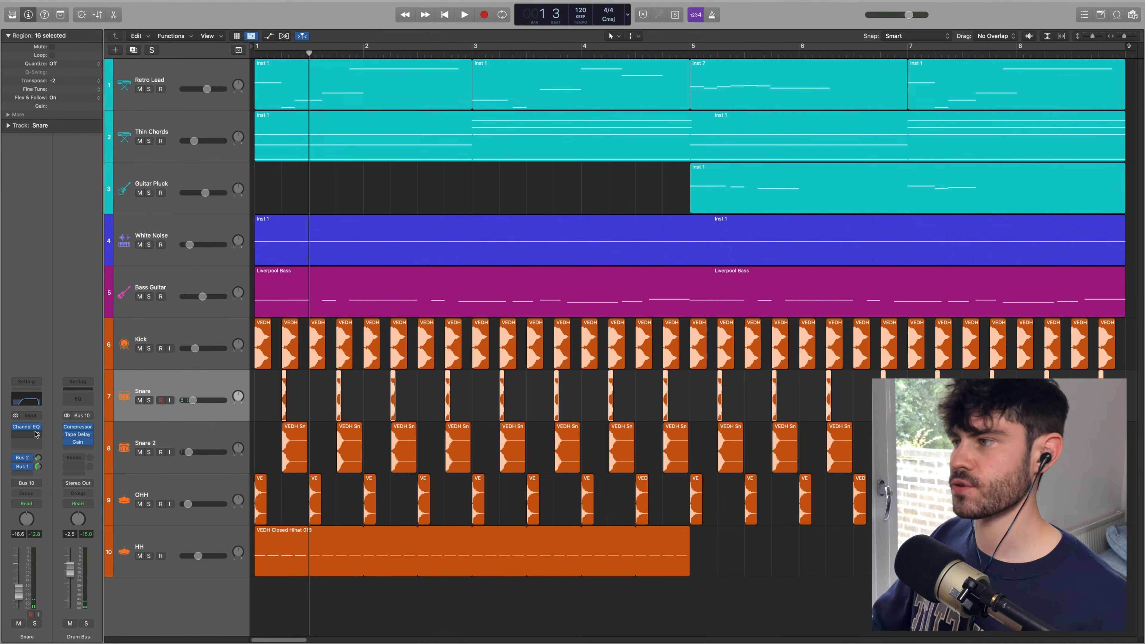
Step: Inspect the Snare's Channel EQ and its Bus 2 send to Aux 1
left_click(27, 401)
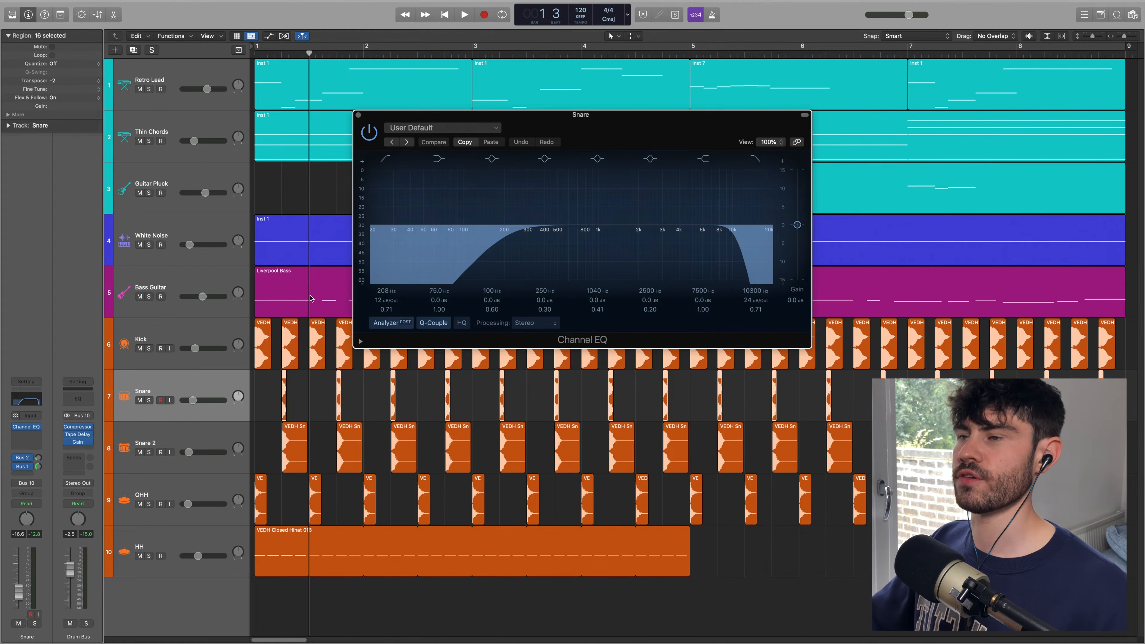
left_click(359, 115)
left_click(23, 459)
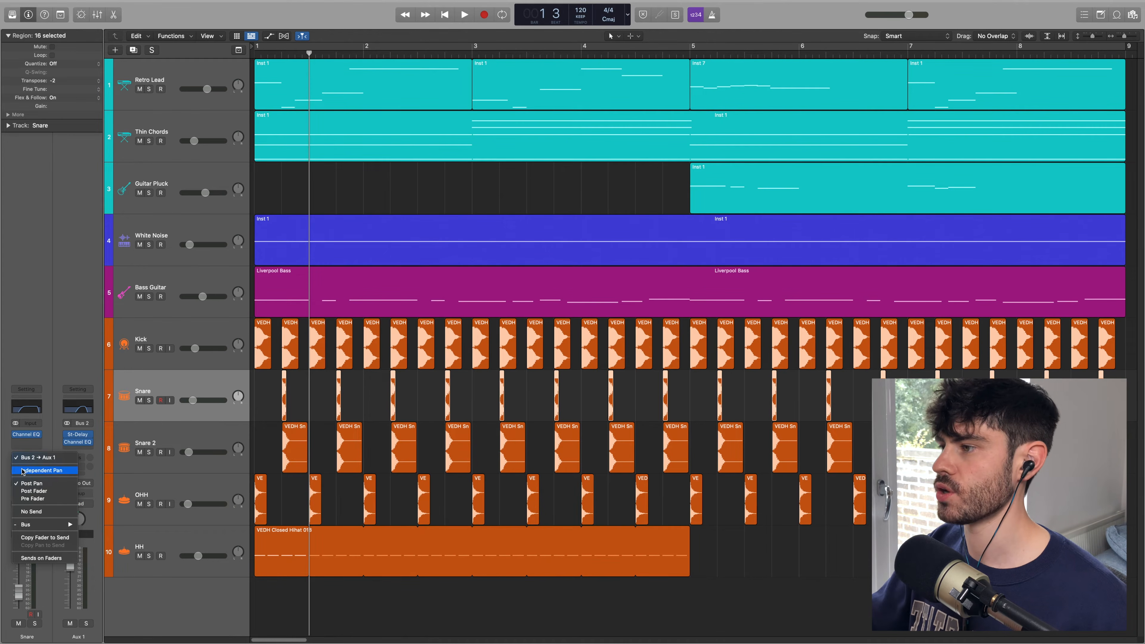
left_click(4, 464)
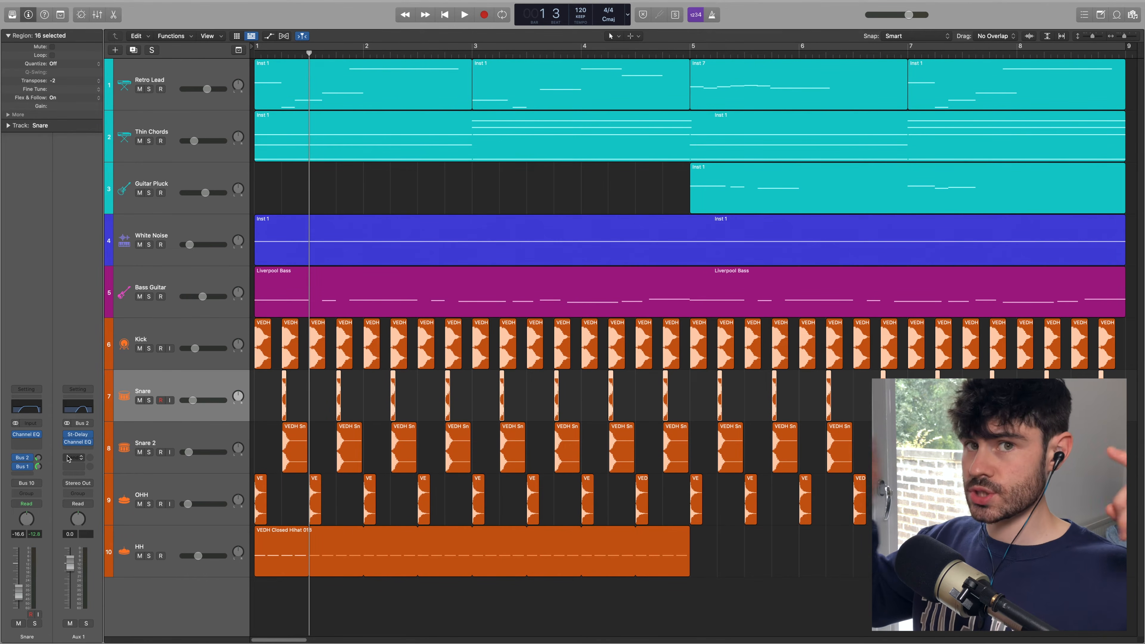
Step: Show the Snare's Bus 1 send channel and inspect its ValhallaVintageVerb reverb settings on Aux 3
left_click(21, 467)
left_click(68, 418)
left_click(78, 442)
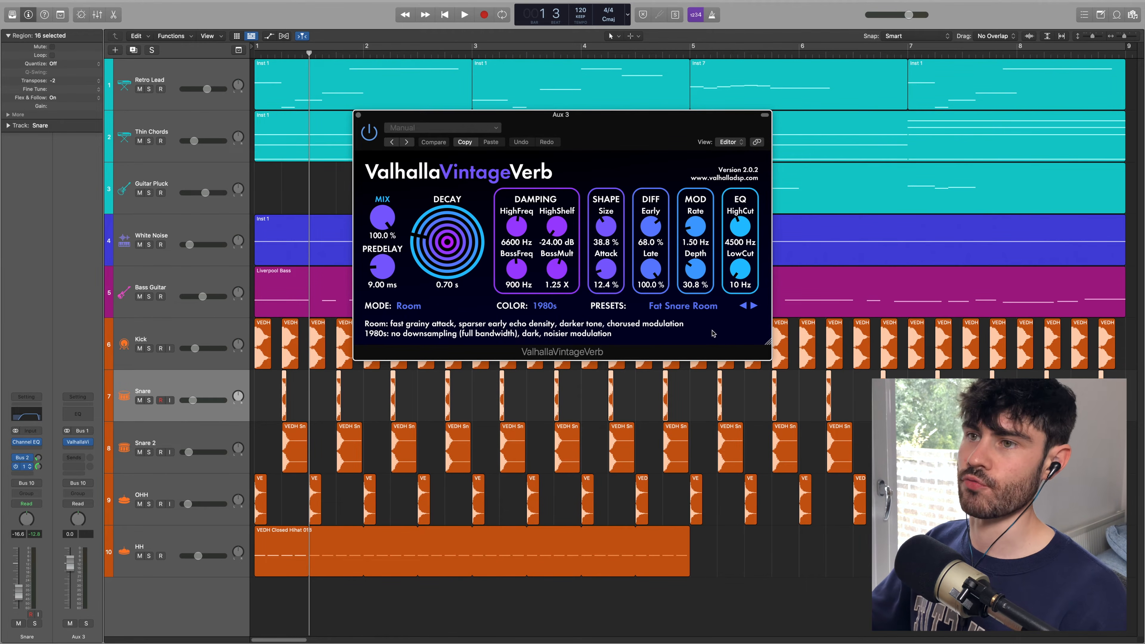
left_click(359, 115)
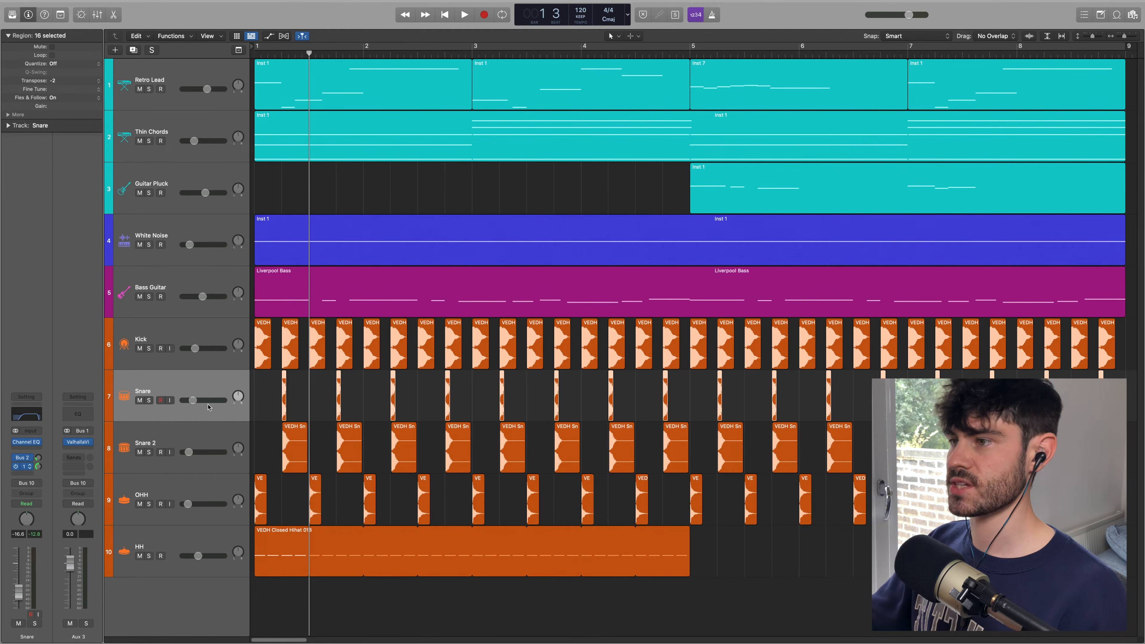
Step: Solo Snare and Snare 2 and play them together to hear the snare reverb
left_click(149, 401)
left_click(148, 452)
key("space")
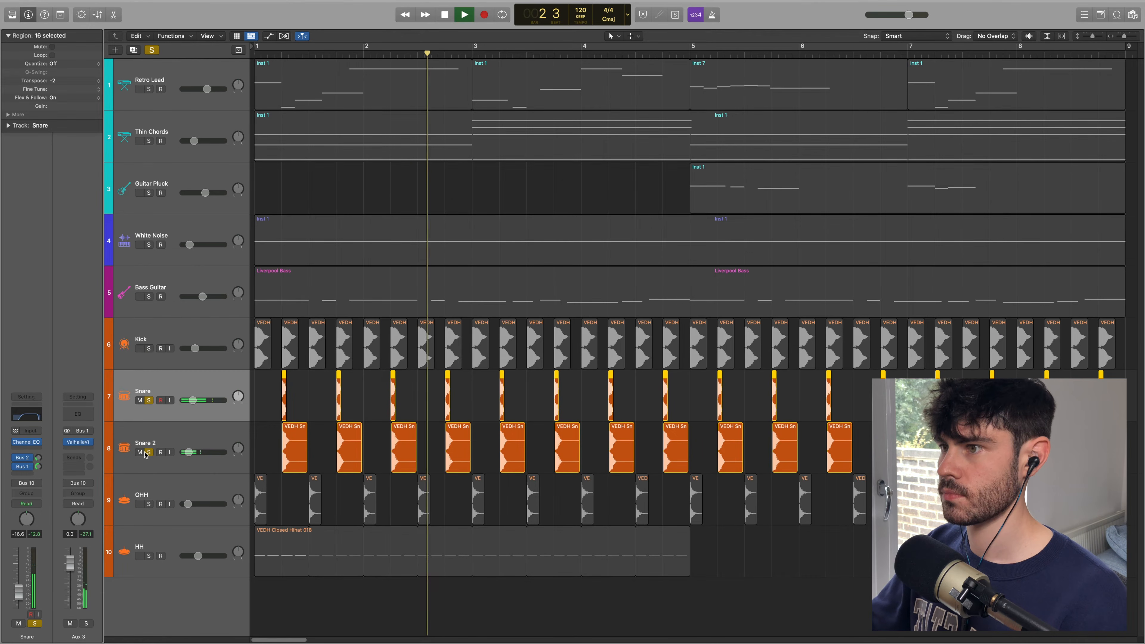
key("space")
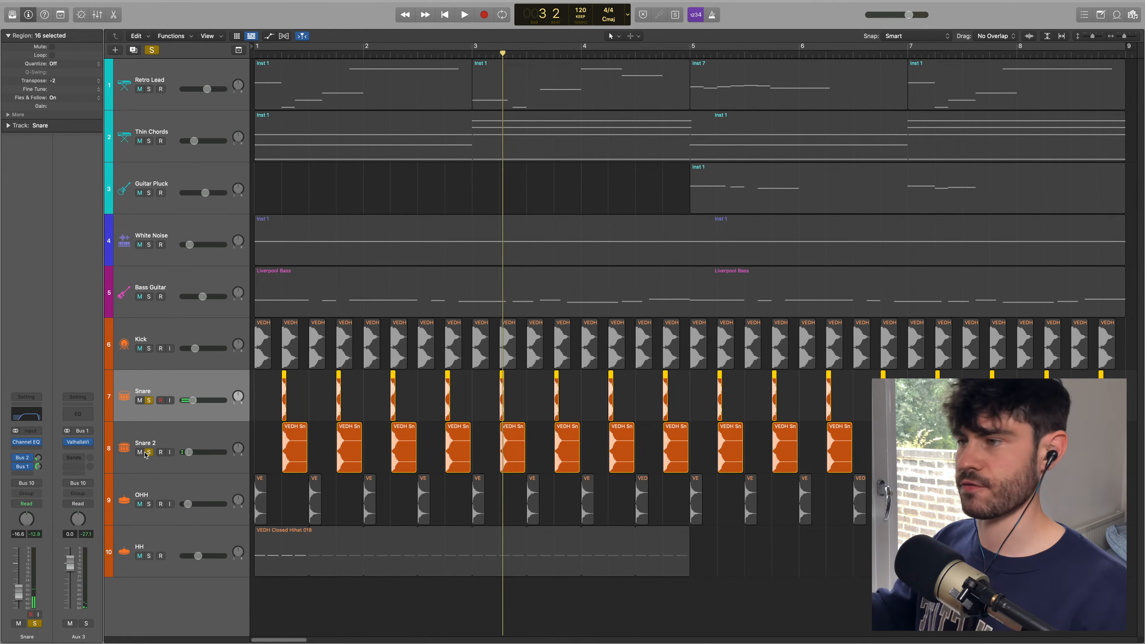
Step: Solo only the OHH track, clearing the solos on both snares, and play the open hi-hat from the beginning
left_click(149, 504)
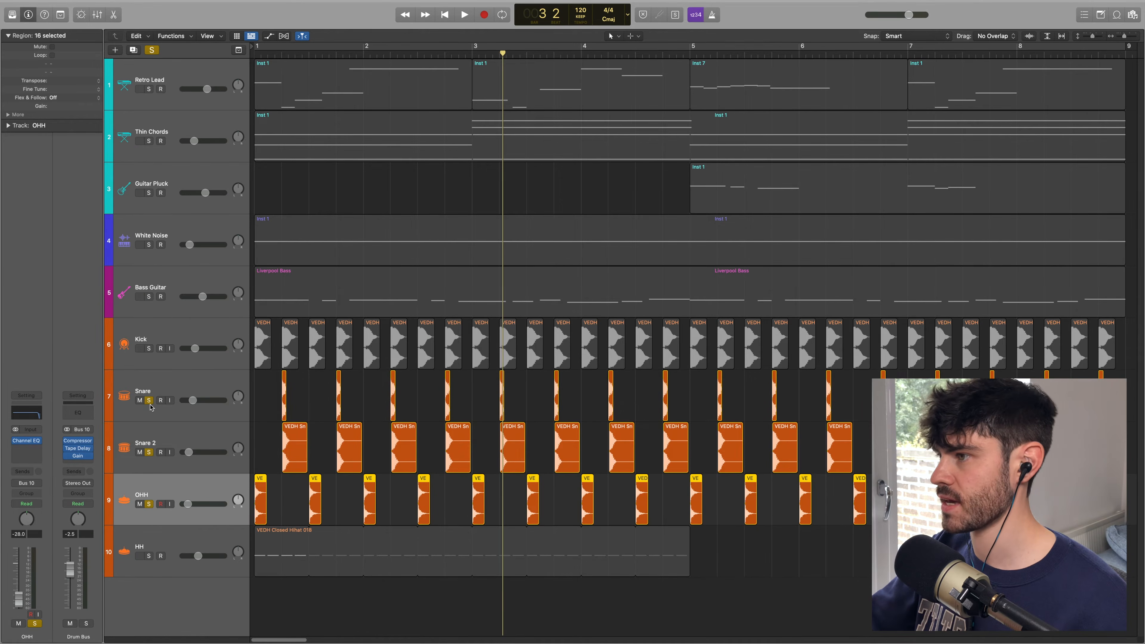
left_click(150, 453)
left_click(149, 401)
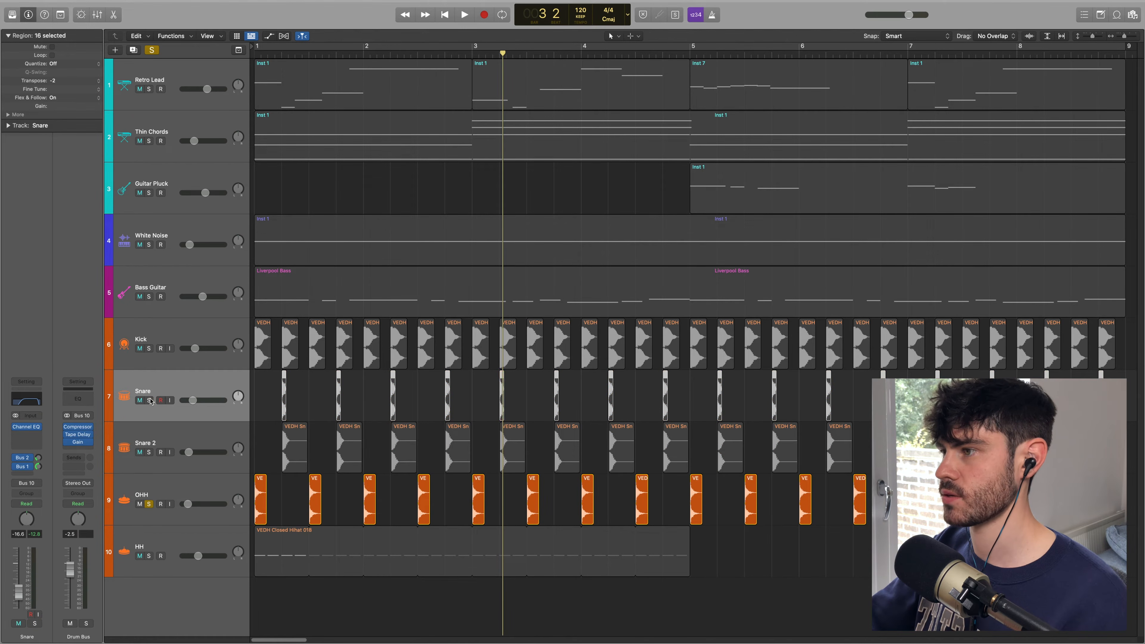
key("Return")
key("space")
key("space")
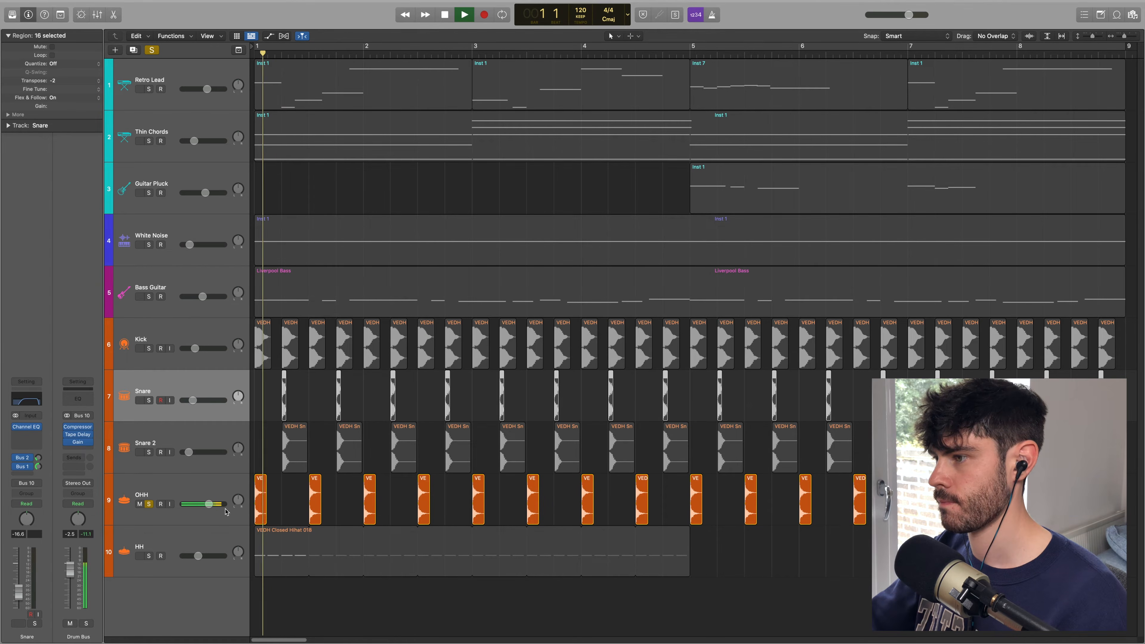
Step: Add the Kick to the solo and play it together with the open hi-hat
left_click(150, 348)
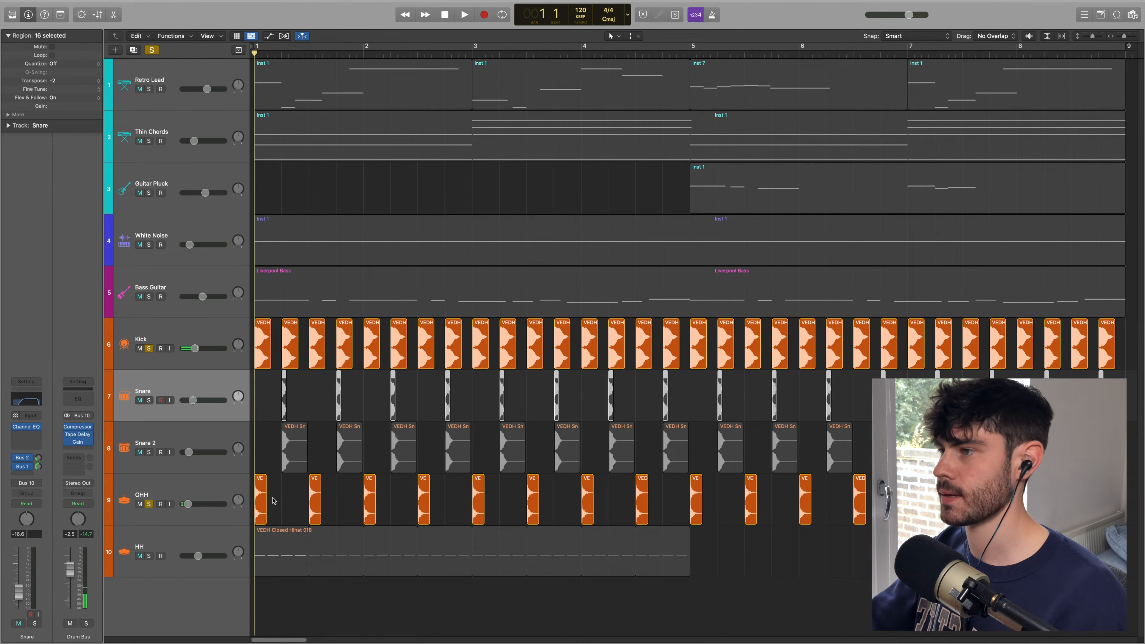
key("space")
mouse_move(189, 504)
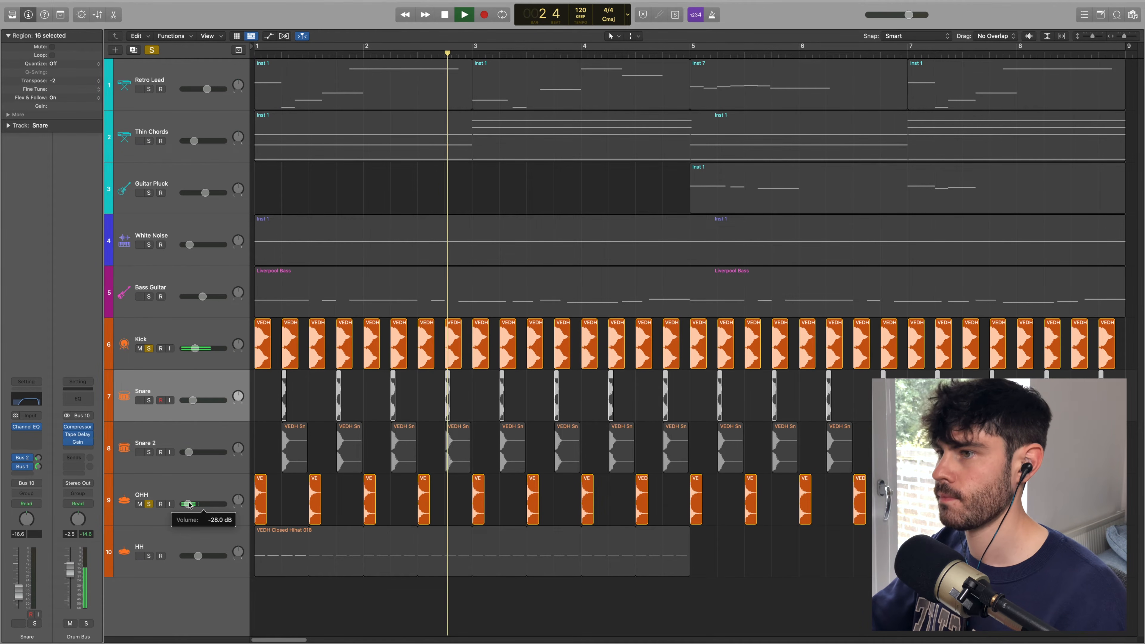
key("space")
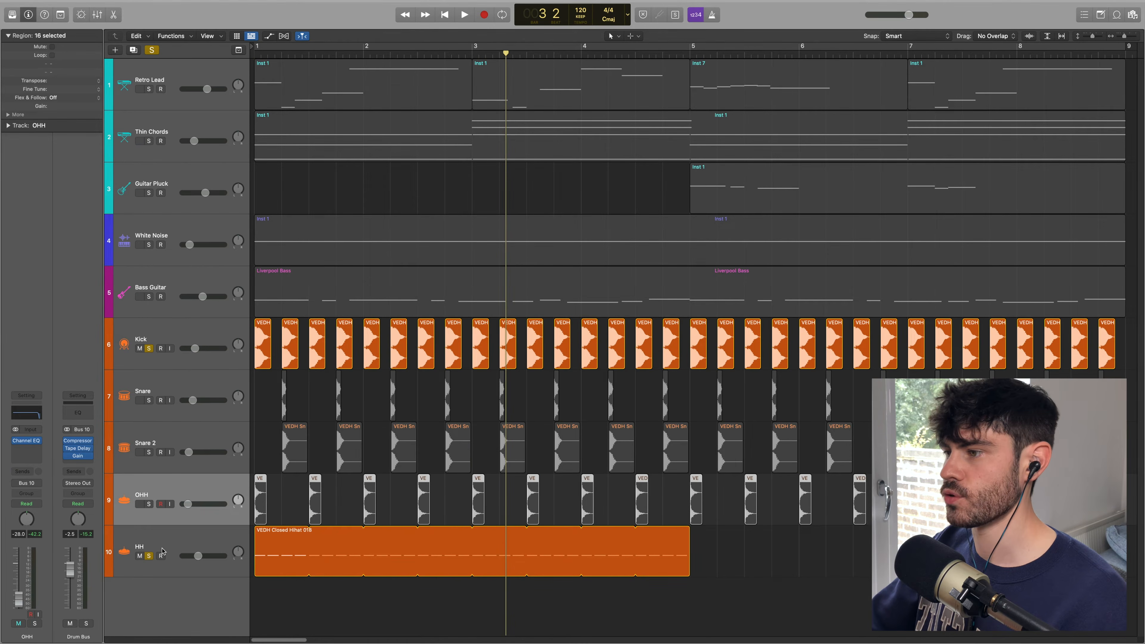
Step: Open the HH track's Quick Sampler and its VEDH Closed Hihat 018 region for note editing, with the sampler clear of the notes
left_click(162, 545)
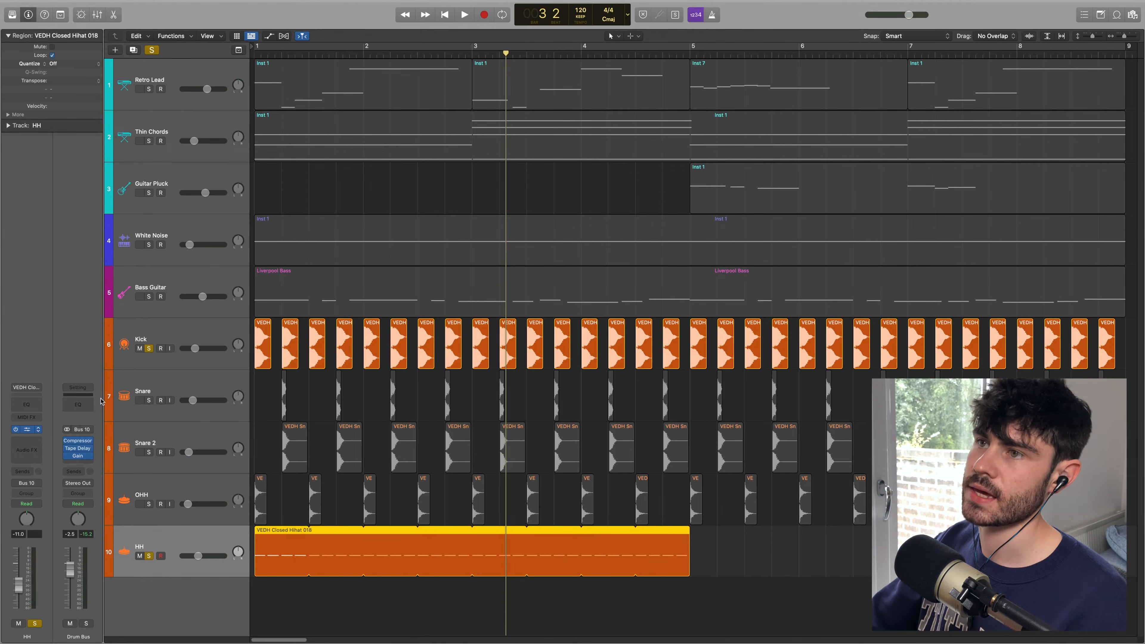
left_click(36, 434)
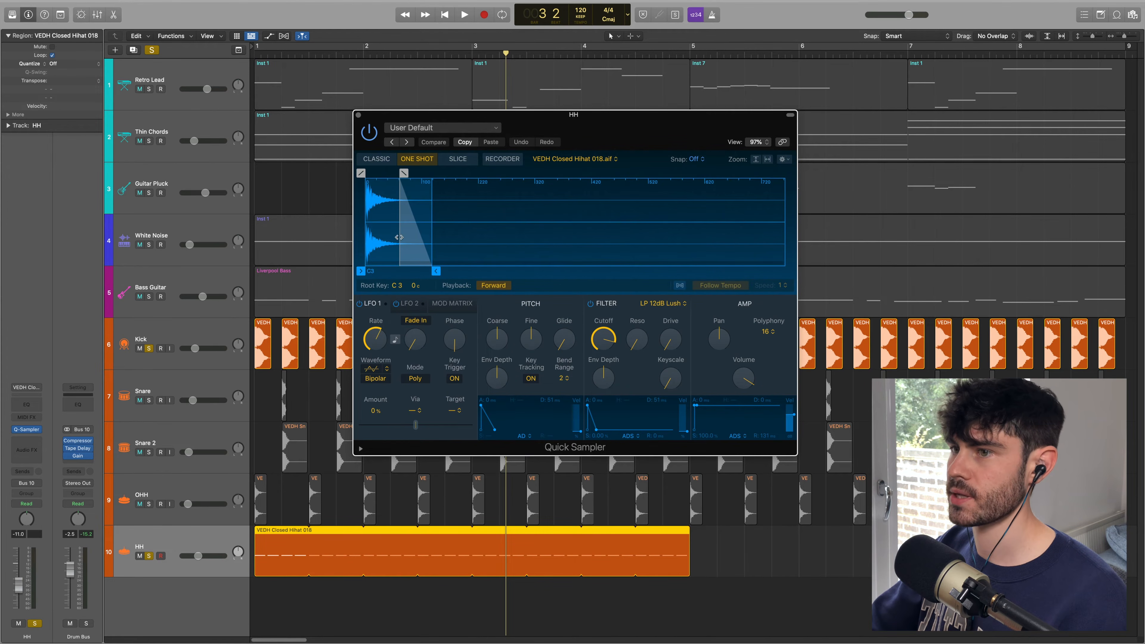
double_click(280, 562)
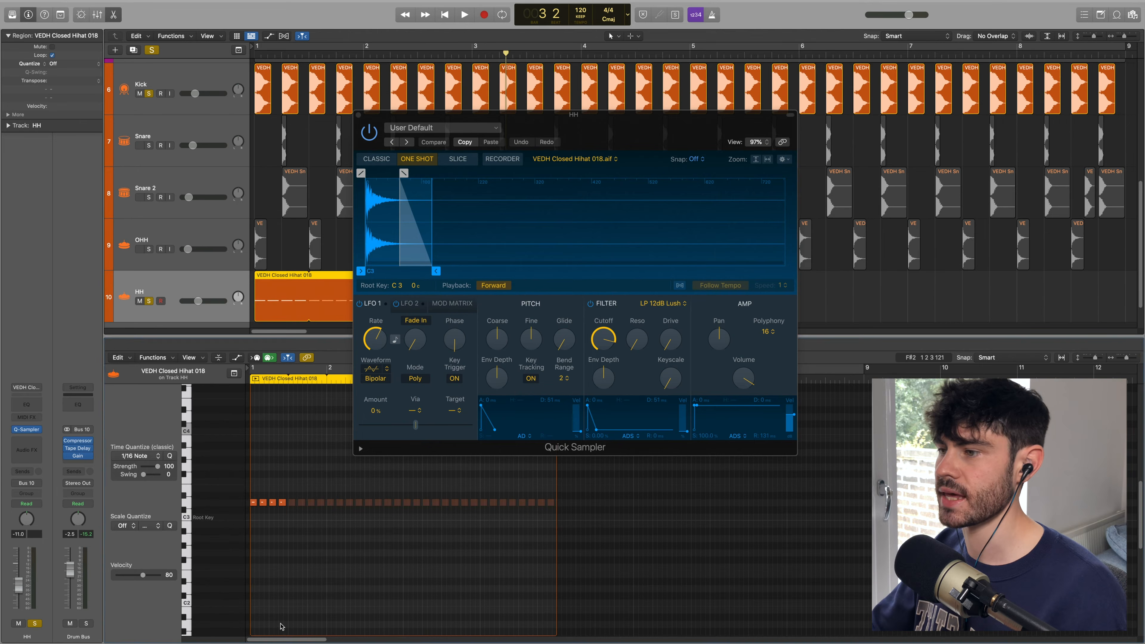
left_click_drag(592, 112, 750, 94)
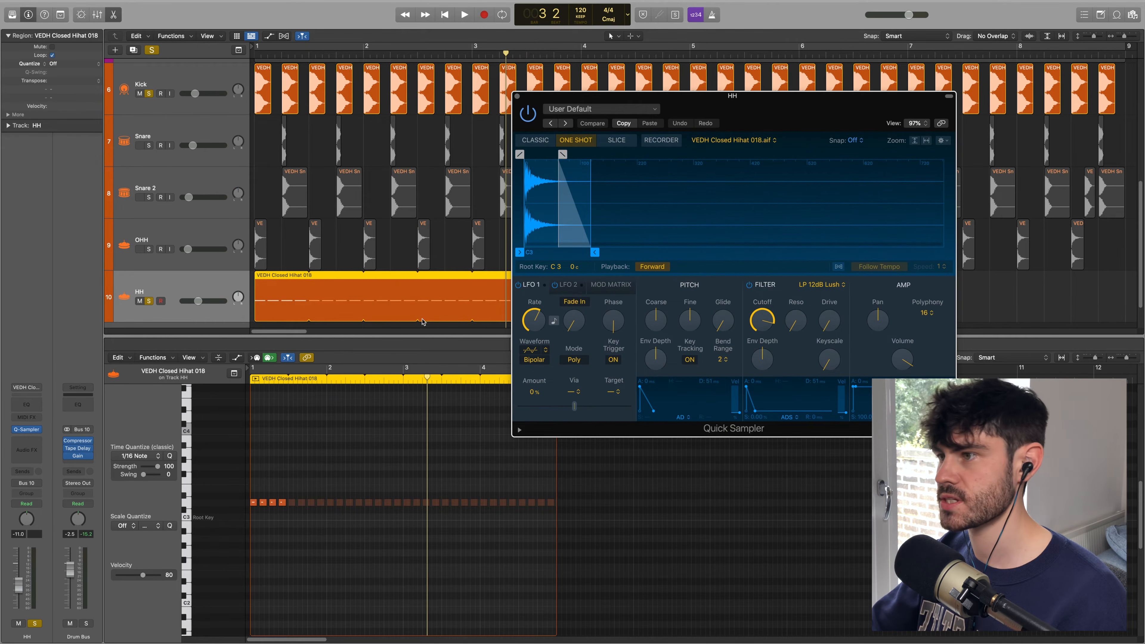
Step: Show the note velocities of the closed hi-hat region and select its four notes
left_click(235, 357)
scroll(280, 427, "up", 5)
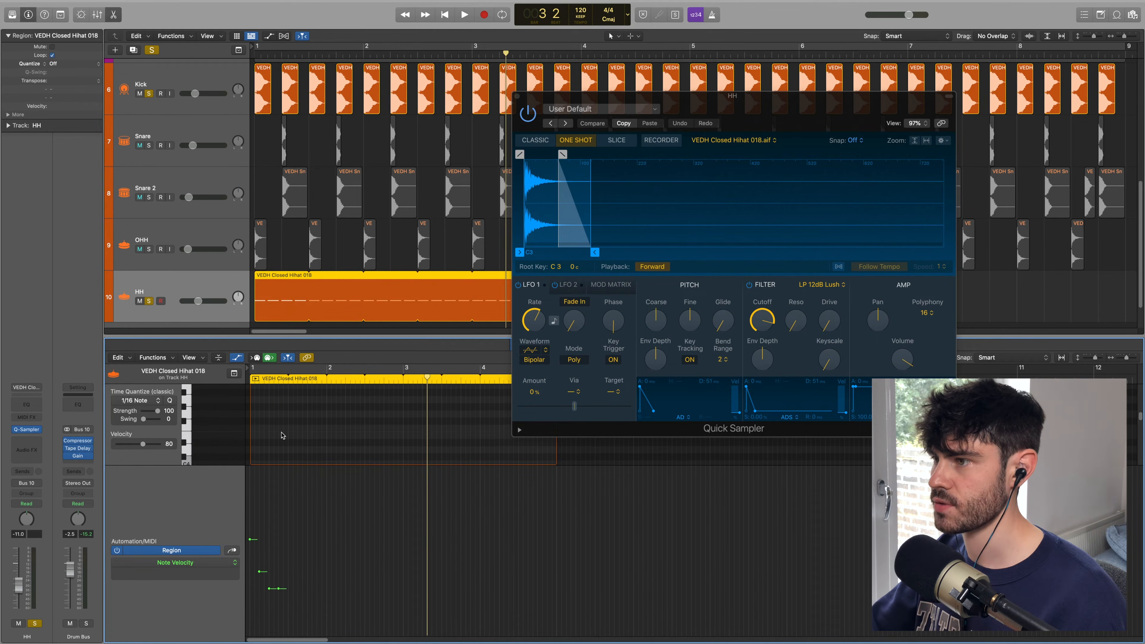
scroll(279, 435, "down", 6)
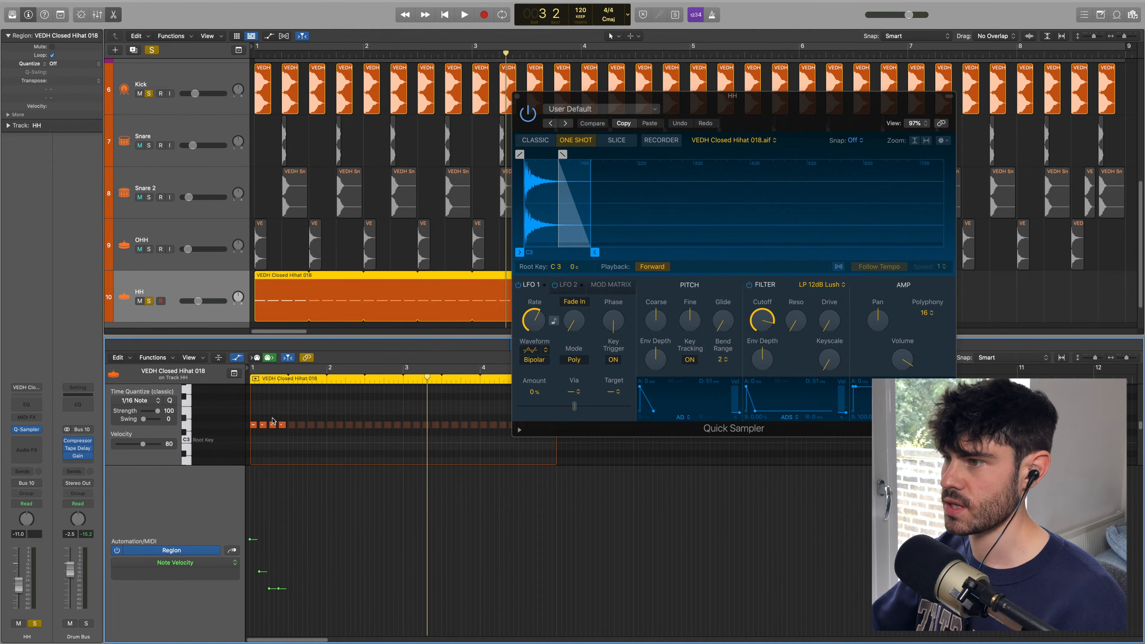
left_click_drag(257, 417, 284, 436)
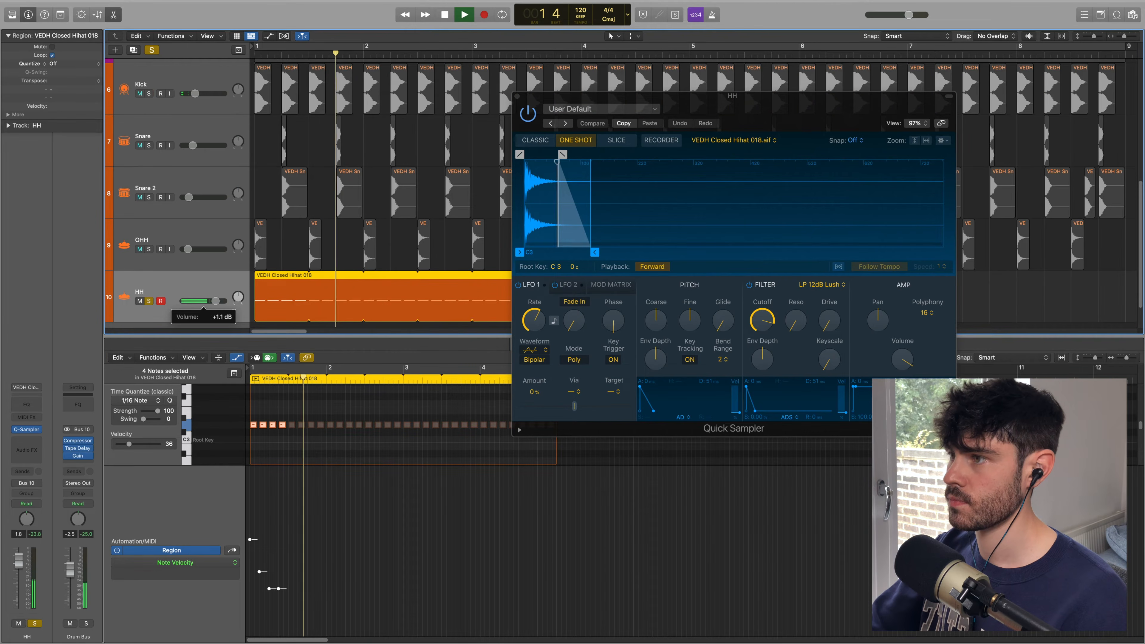
Step: Set the HH track's volume to -0.9 dB during playback, stop, and close Quick Sampler after viewing it
left_click_drag(216, 301, 212, 301)
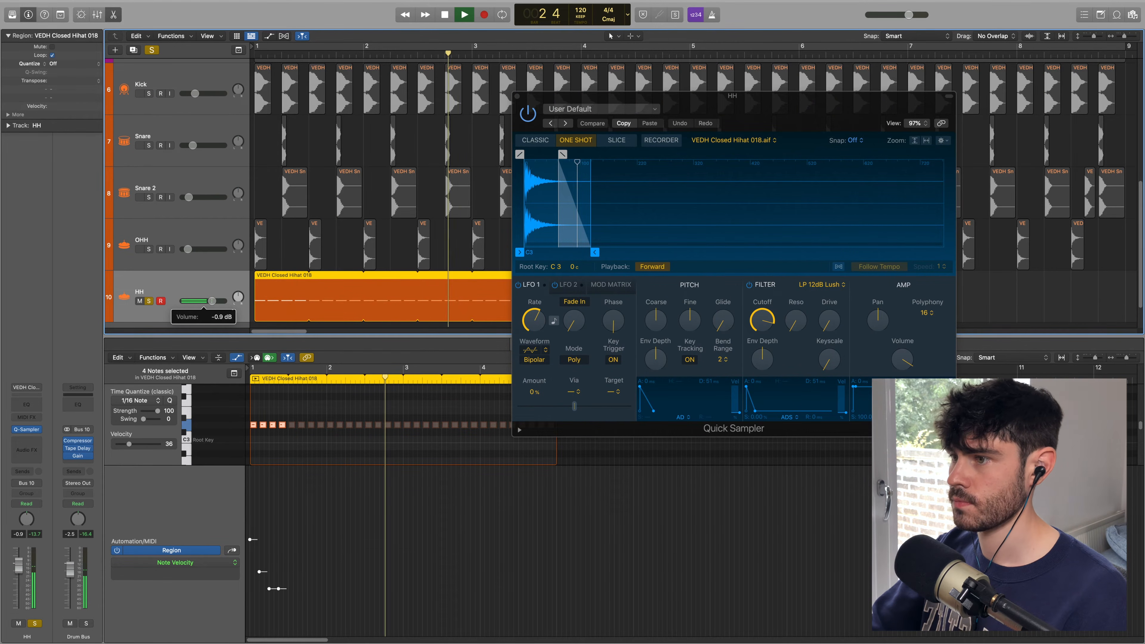
key("space")
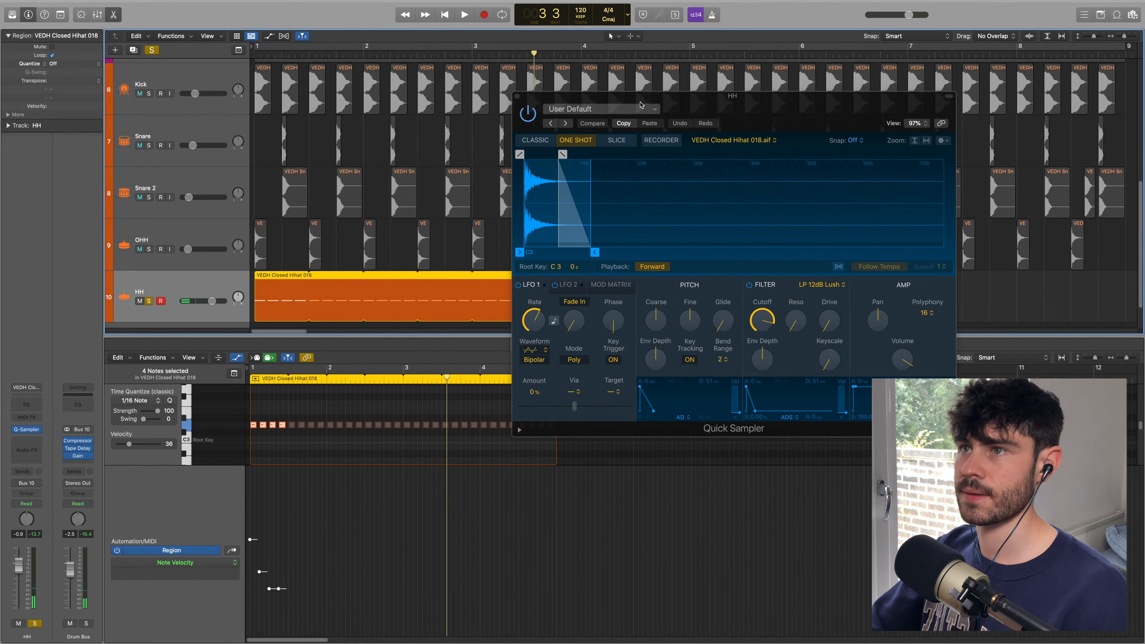
left_click_drag(695, 100, 556, 140)
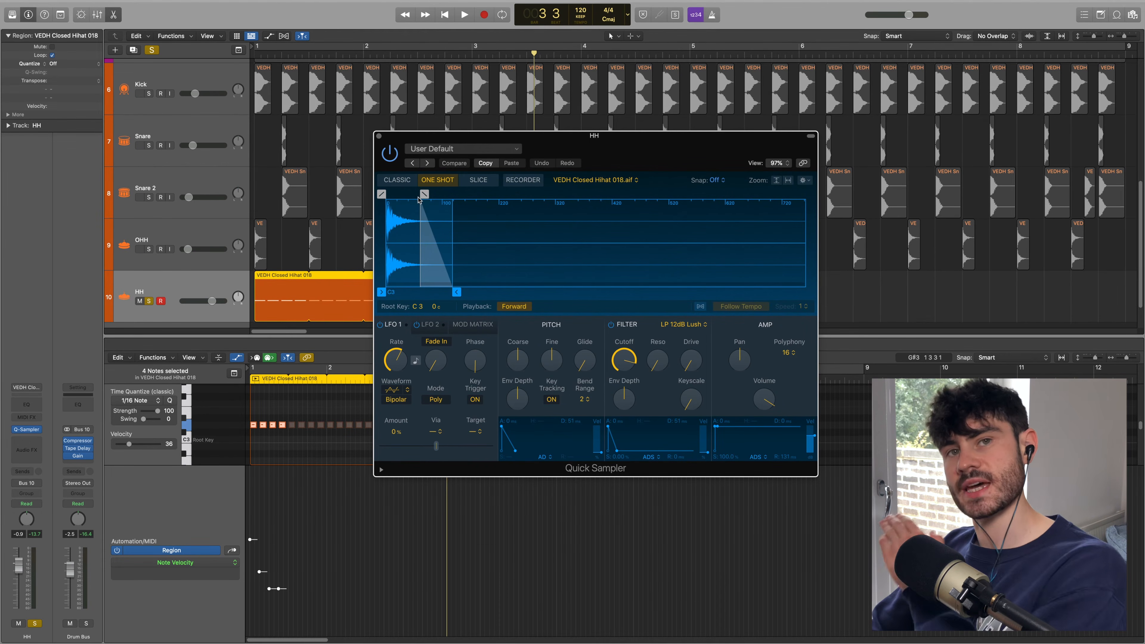
key("super+w")
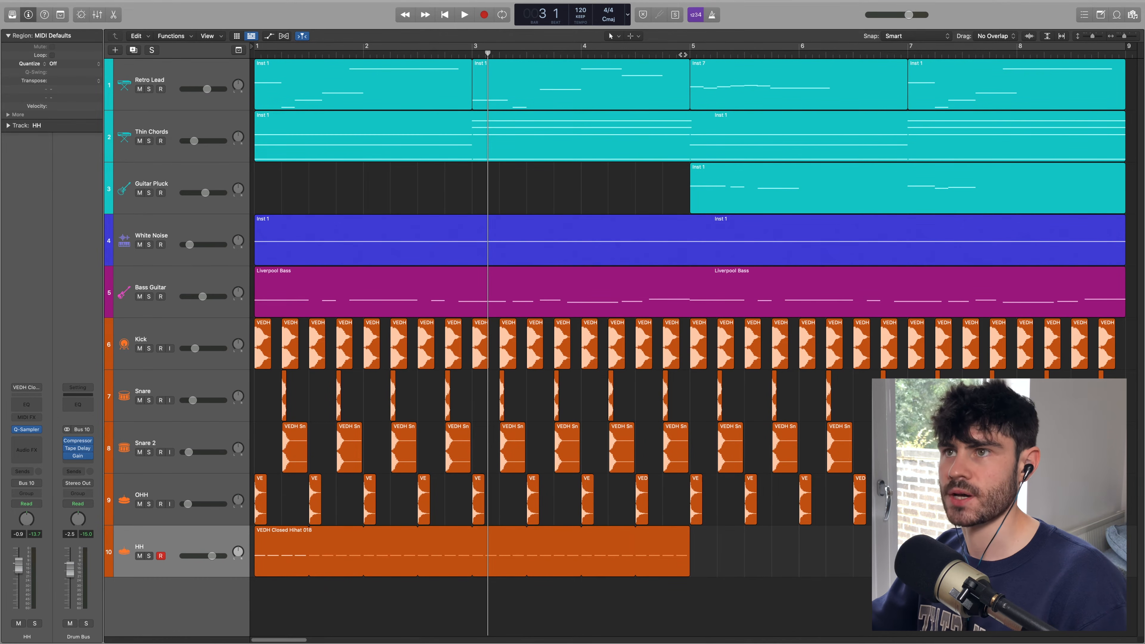
Step: Play the full mix and step through the drum tracks to examine their Bus 10 output routing to the Drum Bus
left_click(625, 52)
key("space")
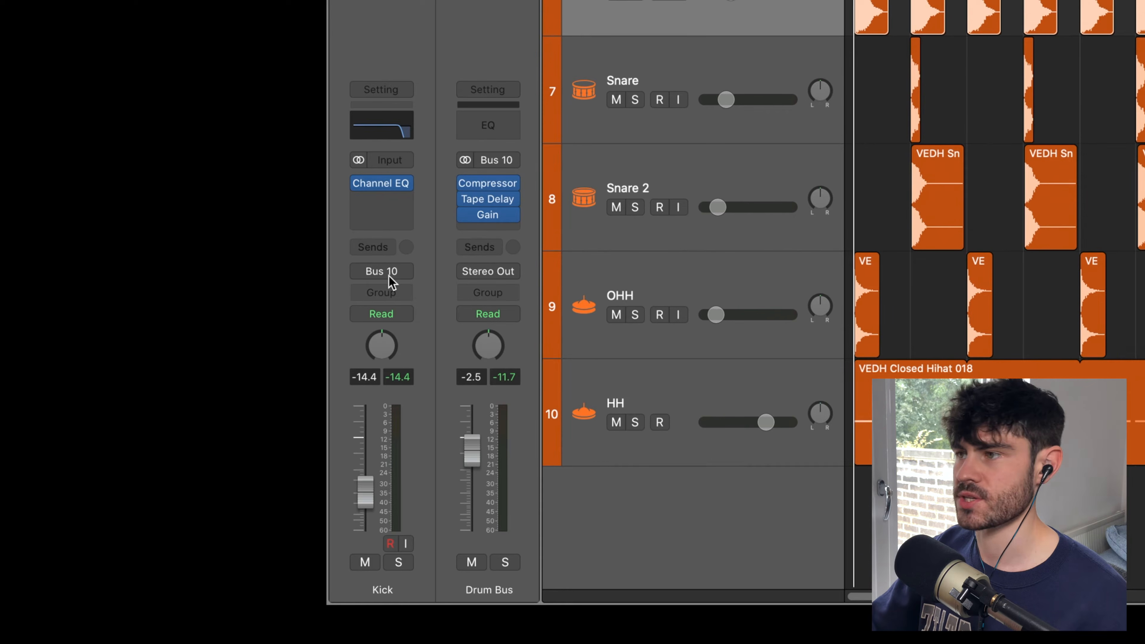
key("Down")
key("Down")
key("Down")
key("Down")
key("Up")
key("Up")
key("Up")
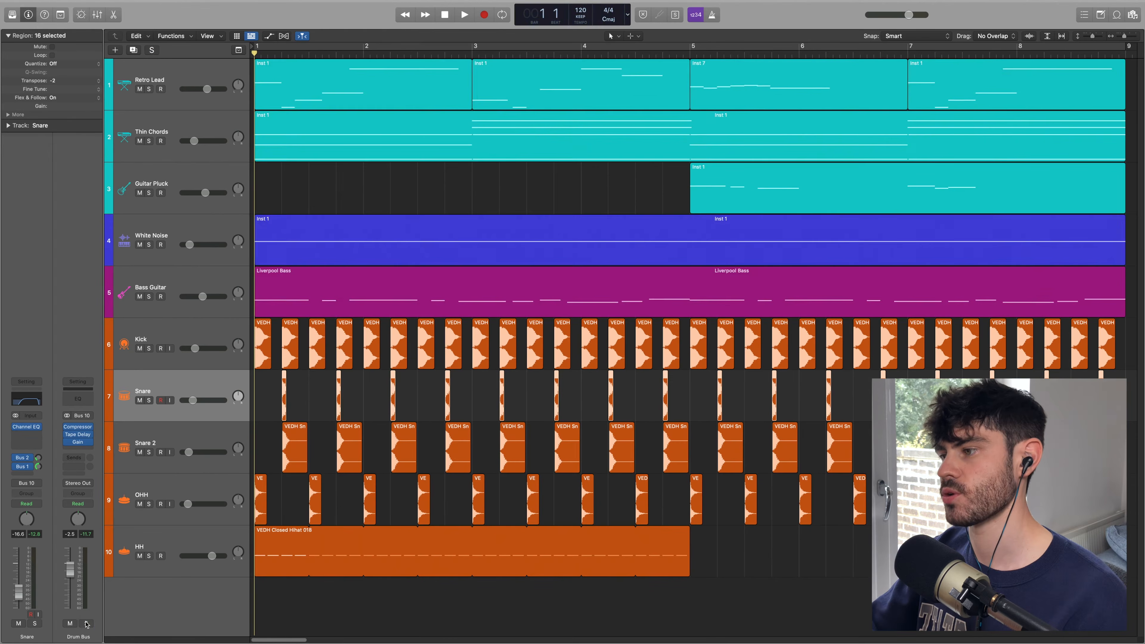
Step: Solo the Drum Bus and play all the drums together
left_click(87, 623)
key("space")
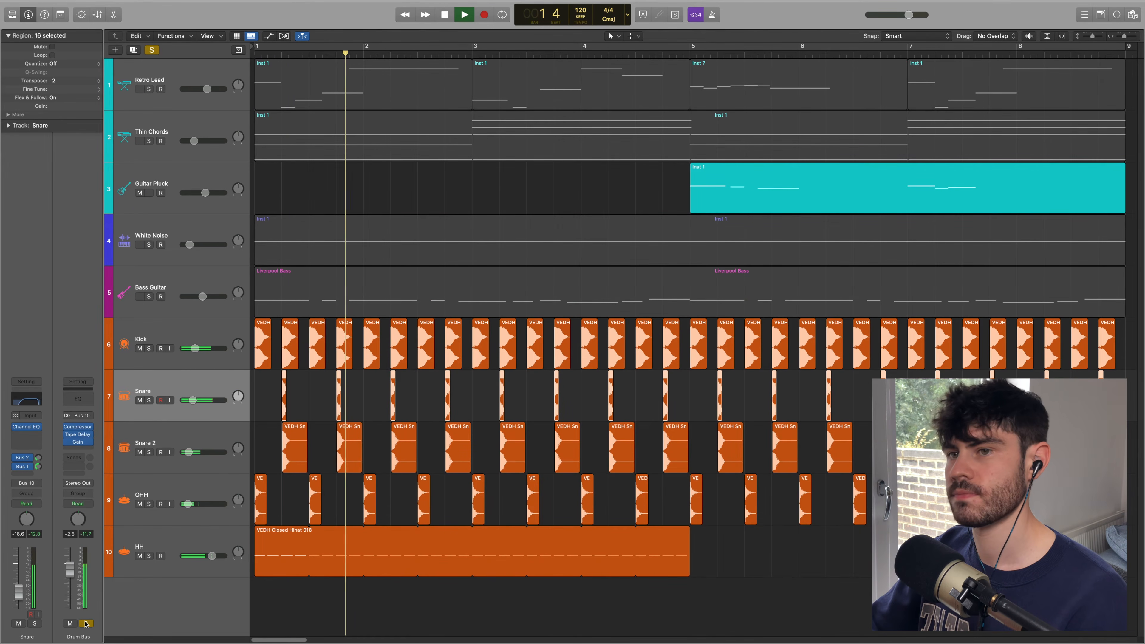
key("space")
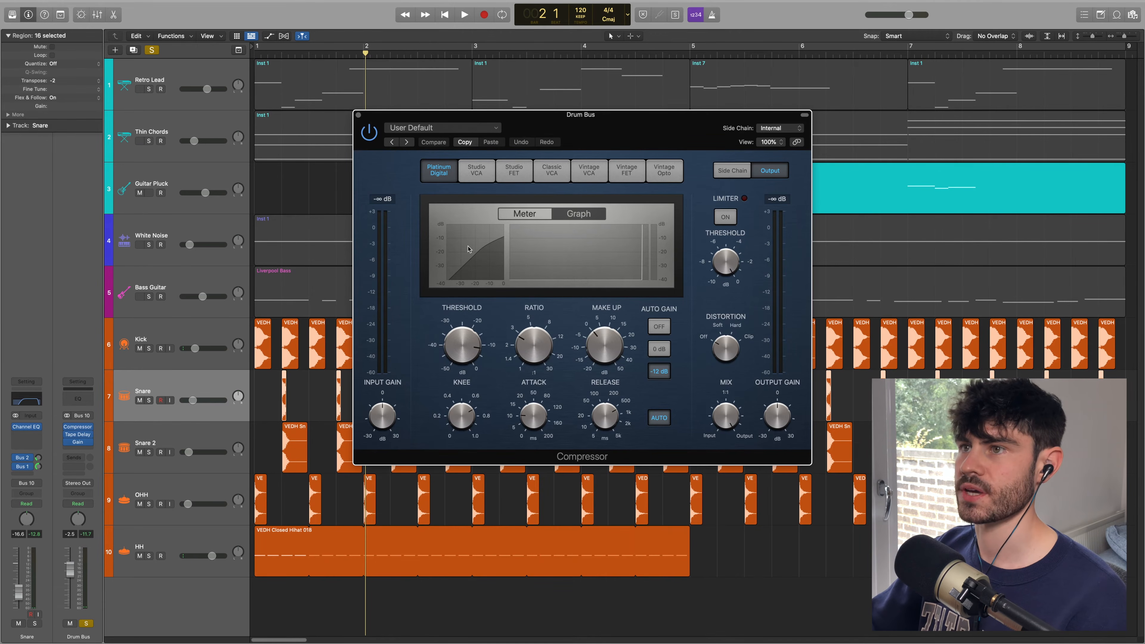
Step: Play the soloed drums from the beginning while examining the Drum Bus Compressor's metering
key("space")
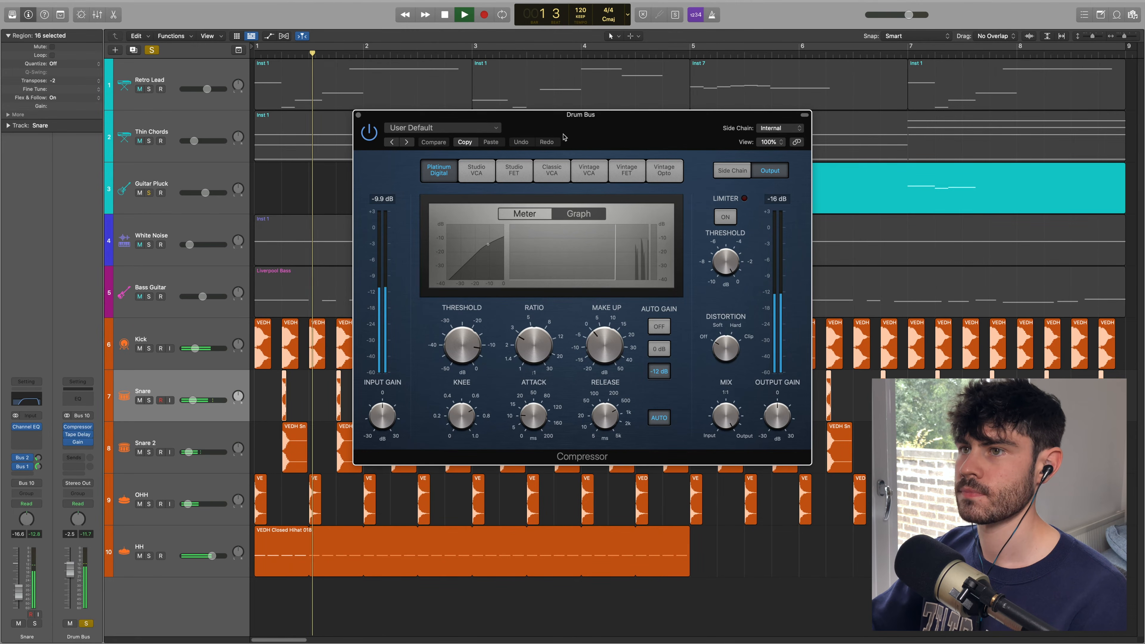
key("space")
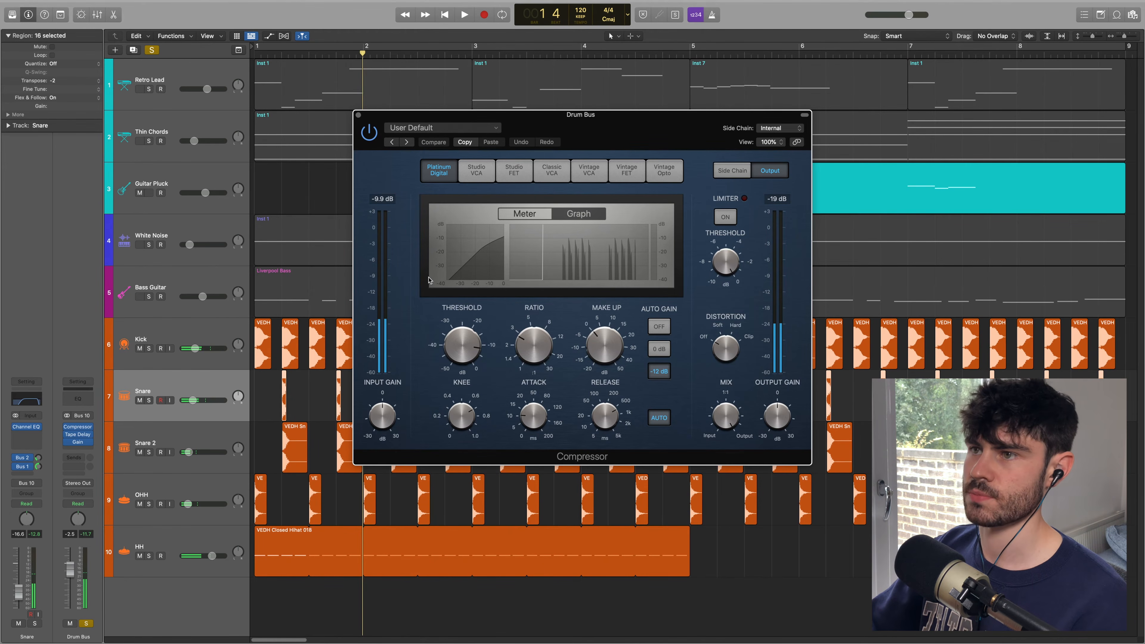
key("Return")
key("space")
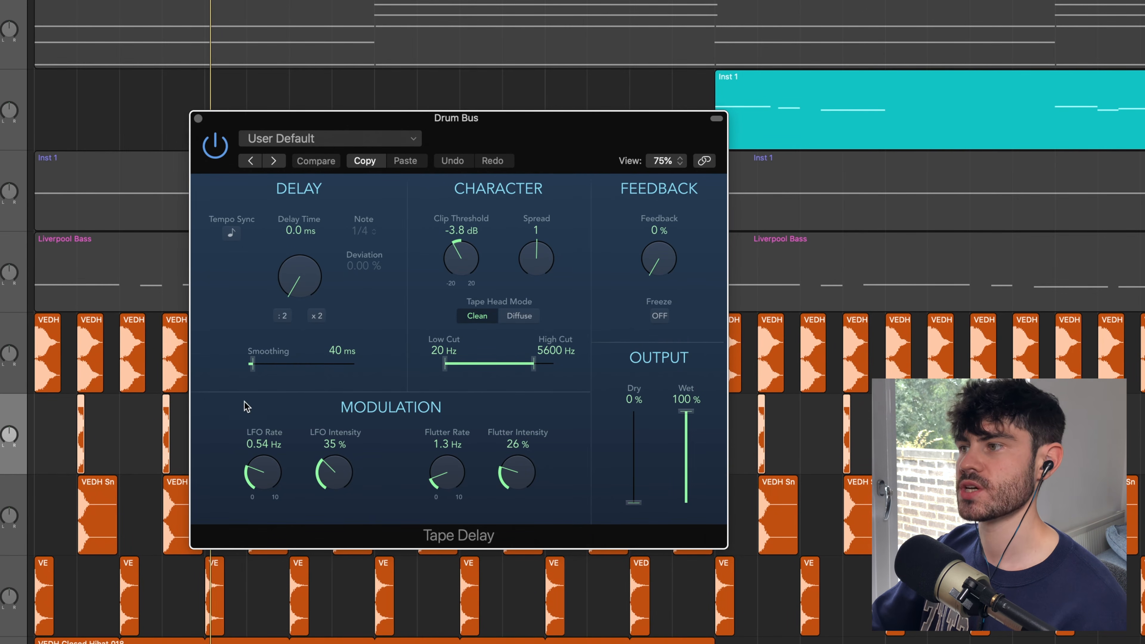
Step: Inspect the Drum Bus Tape Delay and Gain plug-ins and play the soloed drums through them from the beginning
key("Return")
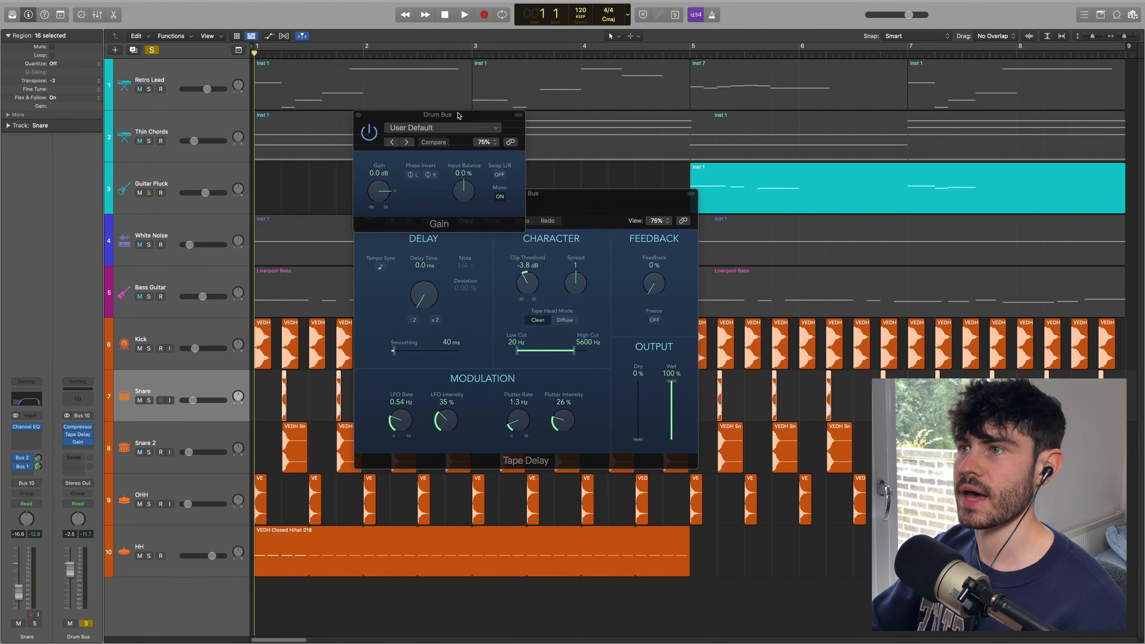
left_click_drag(458, 115, 519, 270)
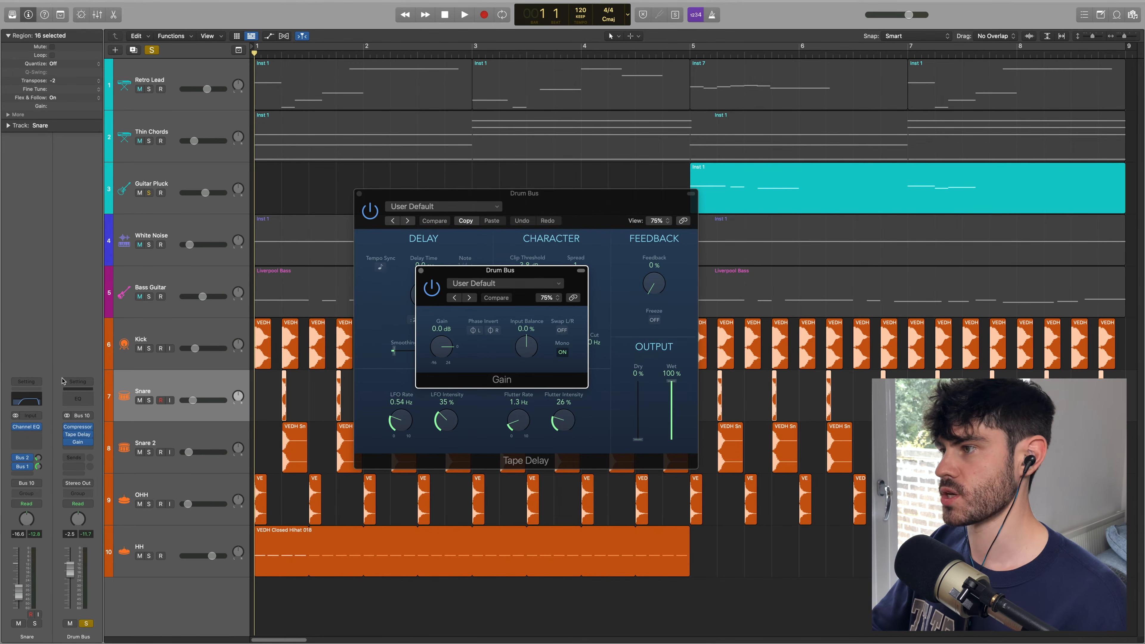
mouse_move(65, 446)
key("space")
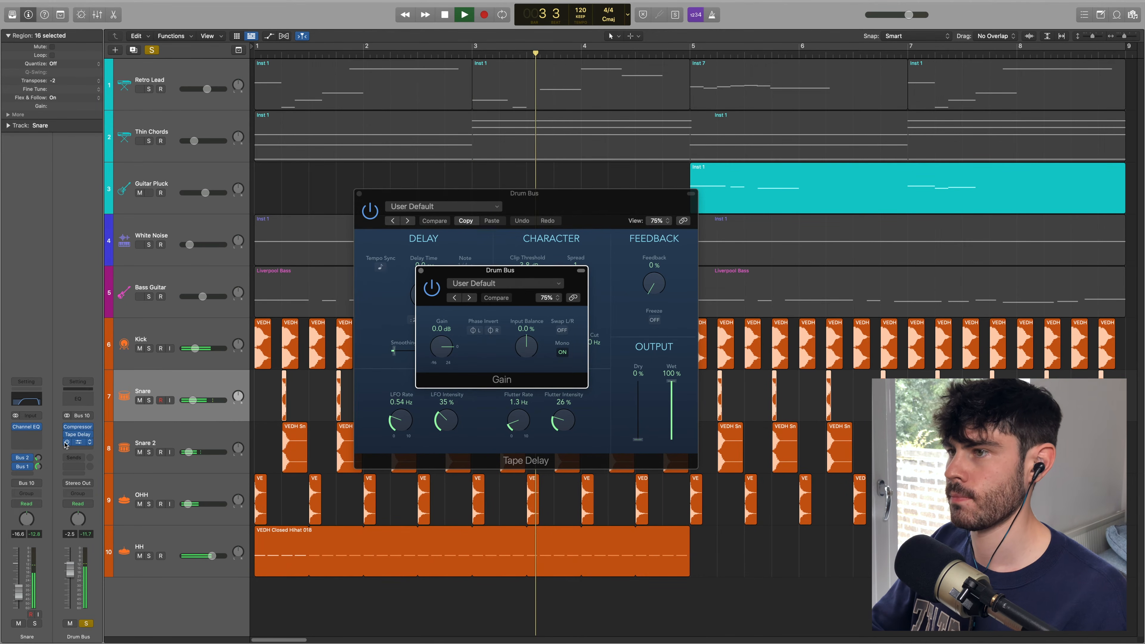
key("space")
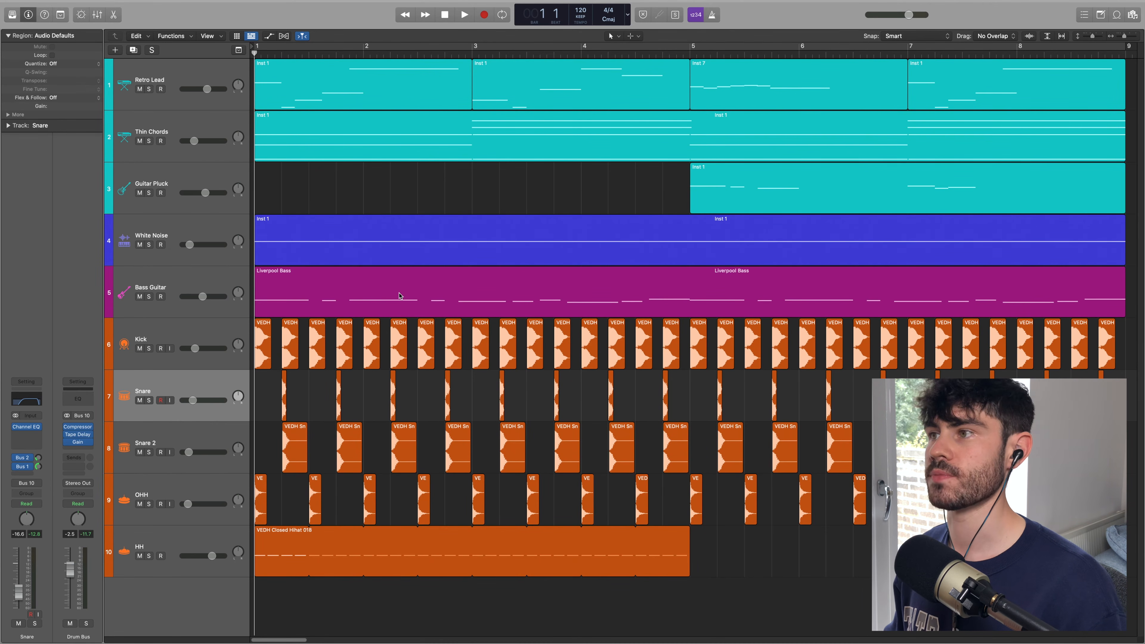
Step: Play the full, unsoloed mix from the beginning
key("space")
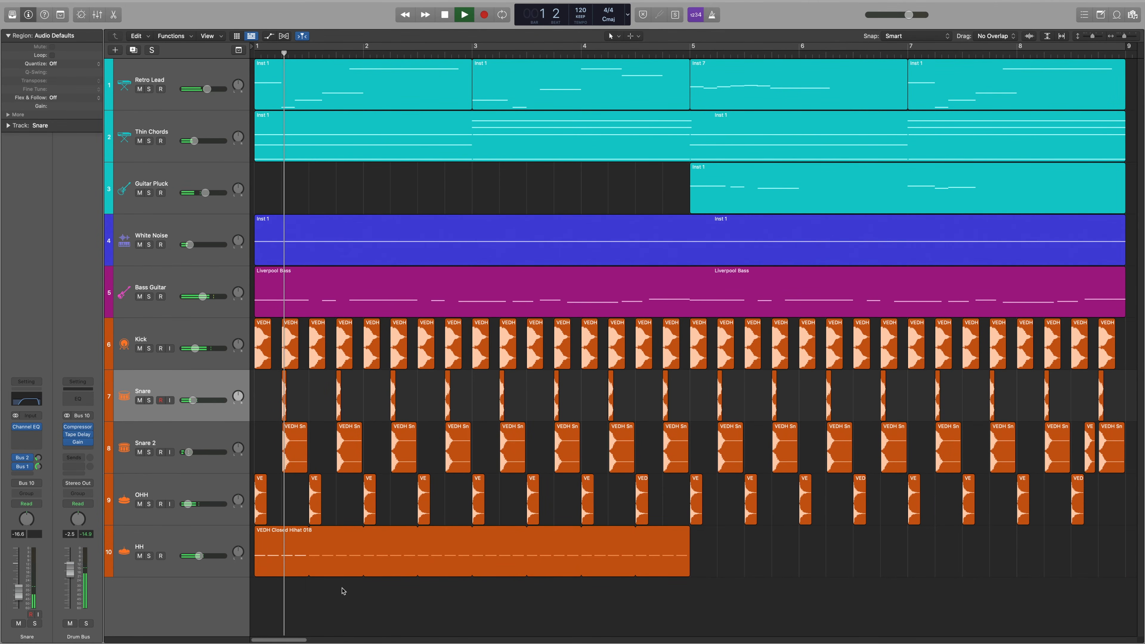